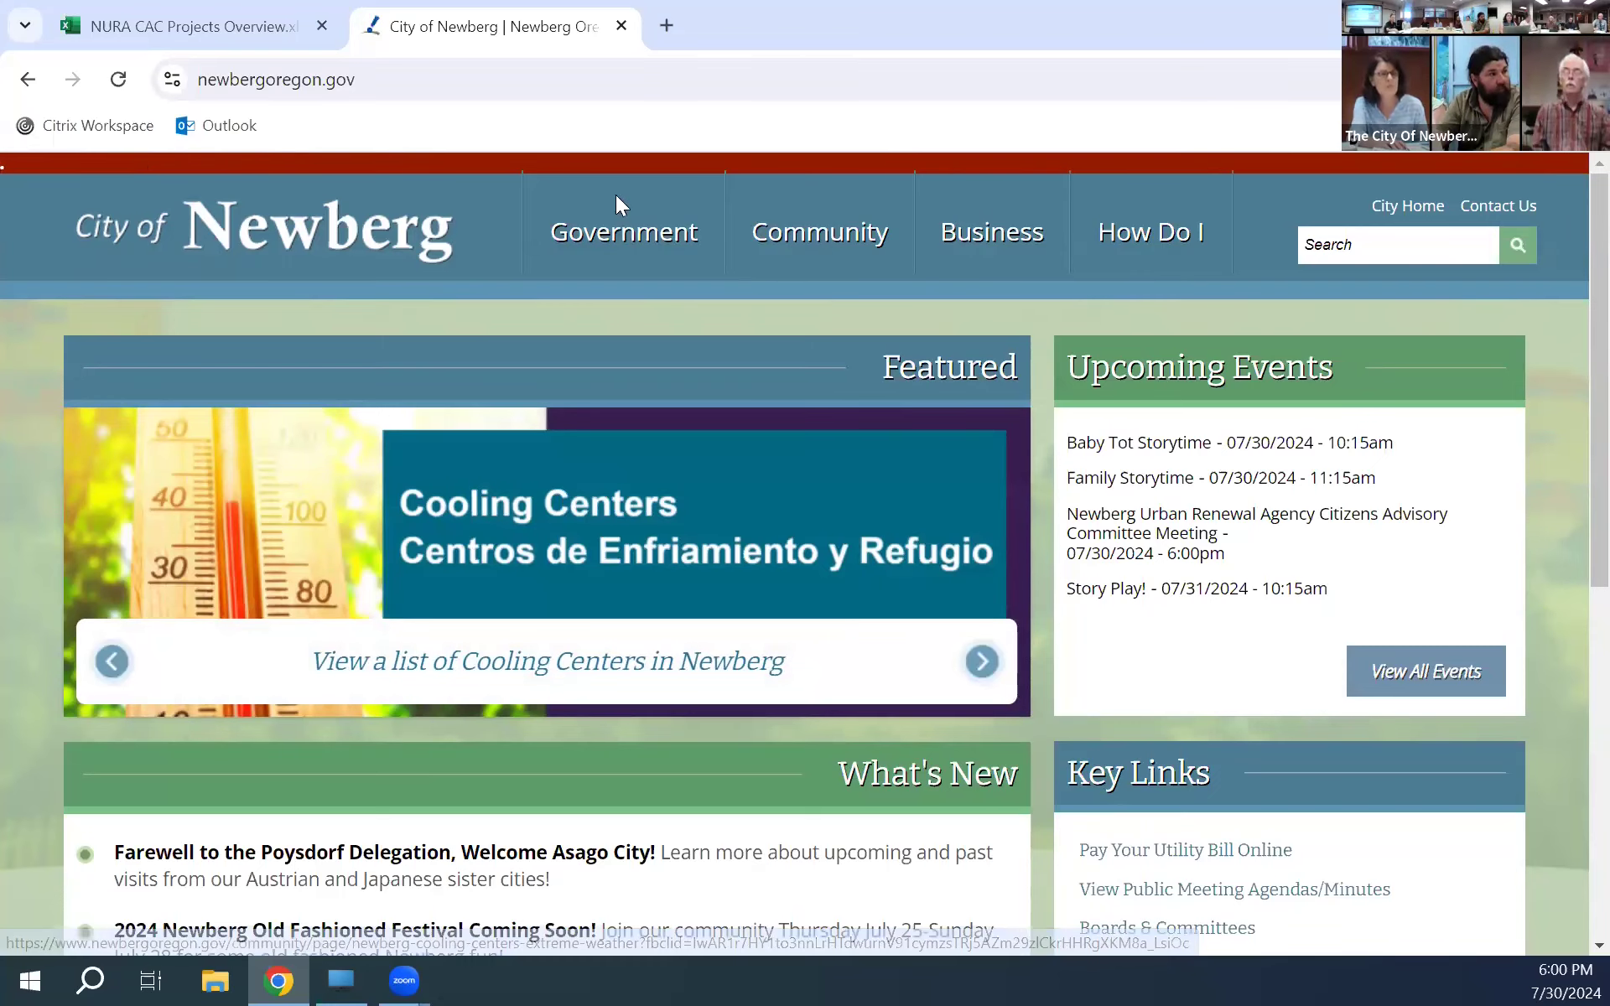
- Open the agenda of the 07/30/2024 Newberg Urban Renewal Agency Citizens Advisory Committee meeting from the city's meetings list and read its items
mouse_move(616, 210)
left_click(263, 401)
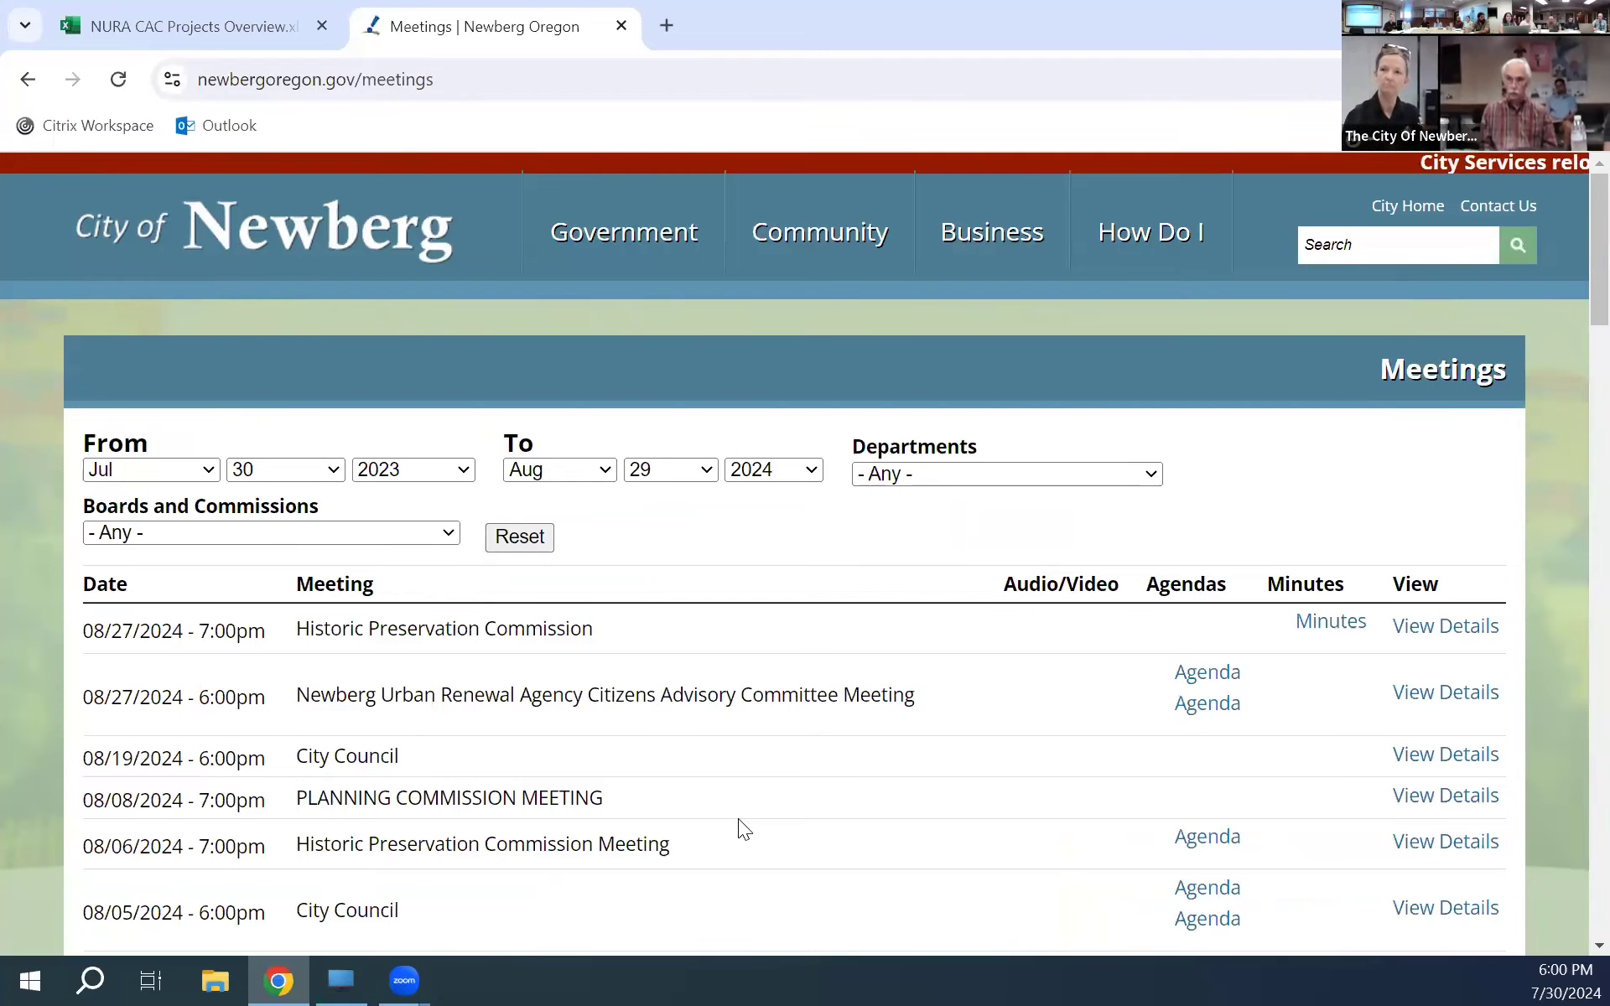
scroll(738, 819, "down", 2)
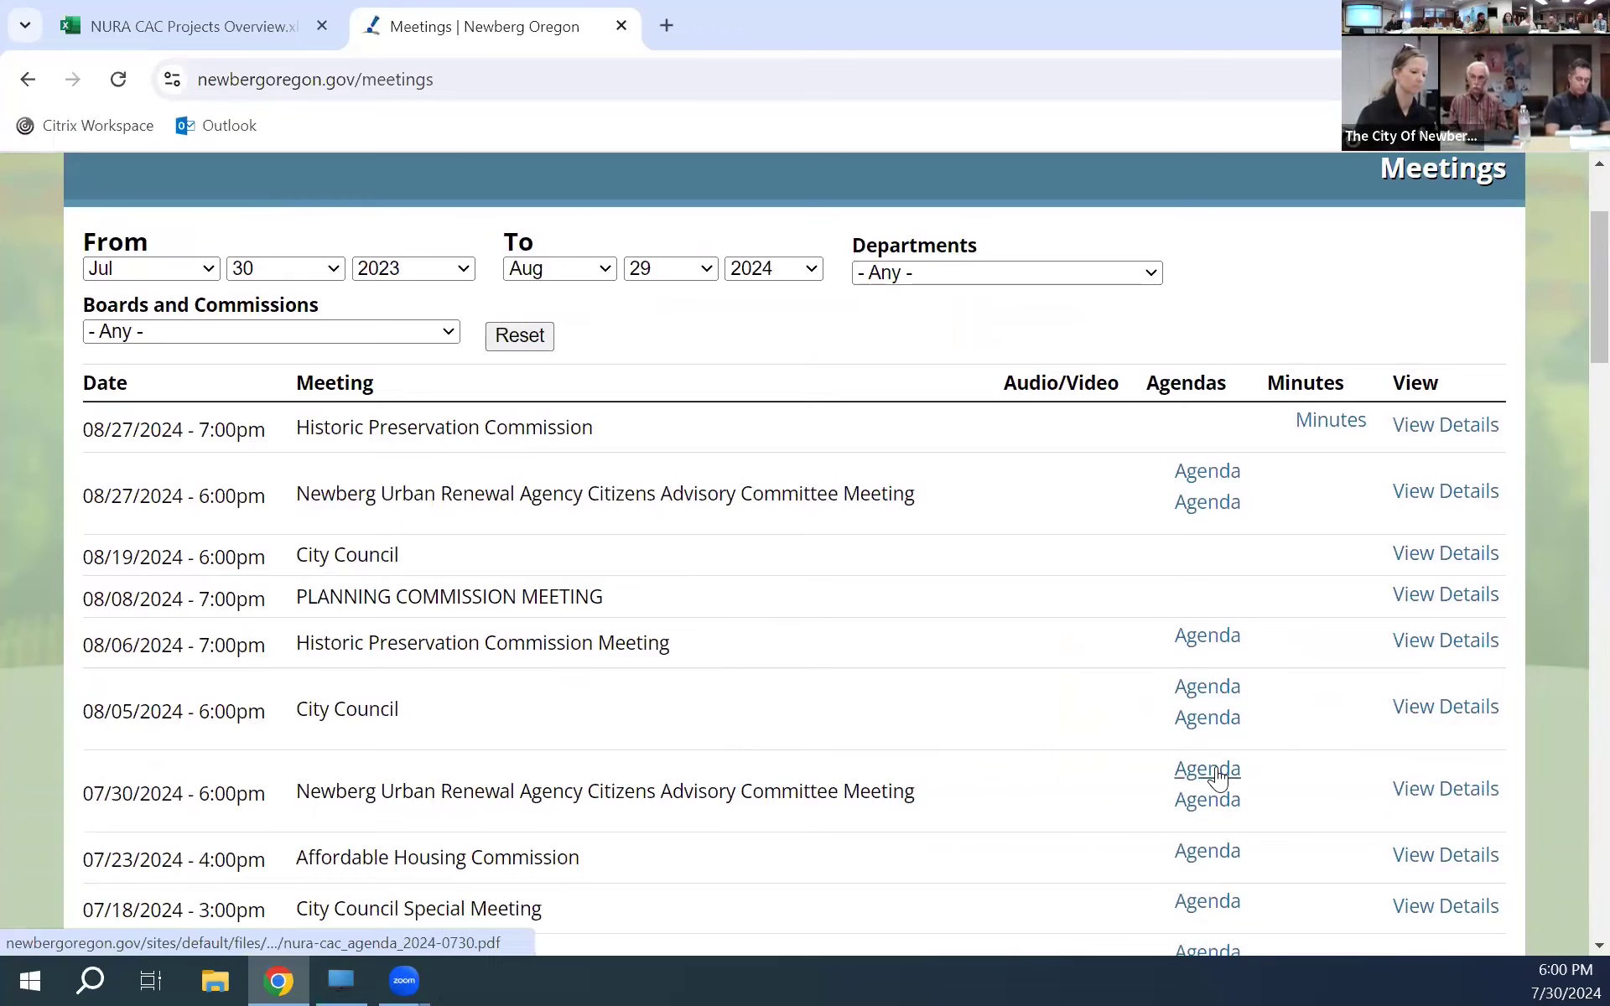
left_click(1214, 770)
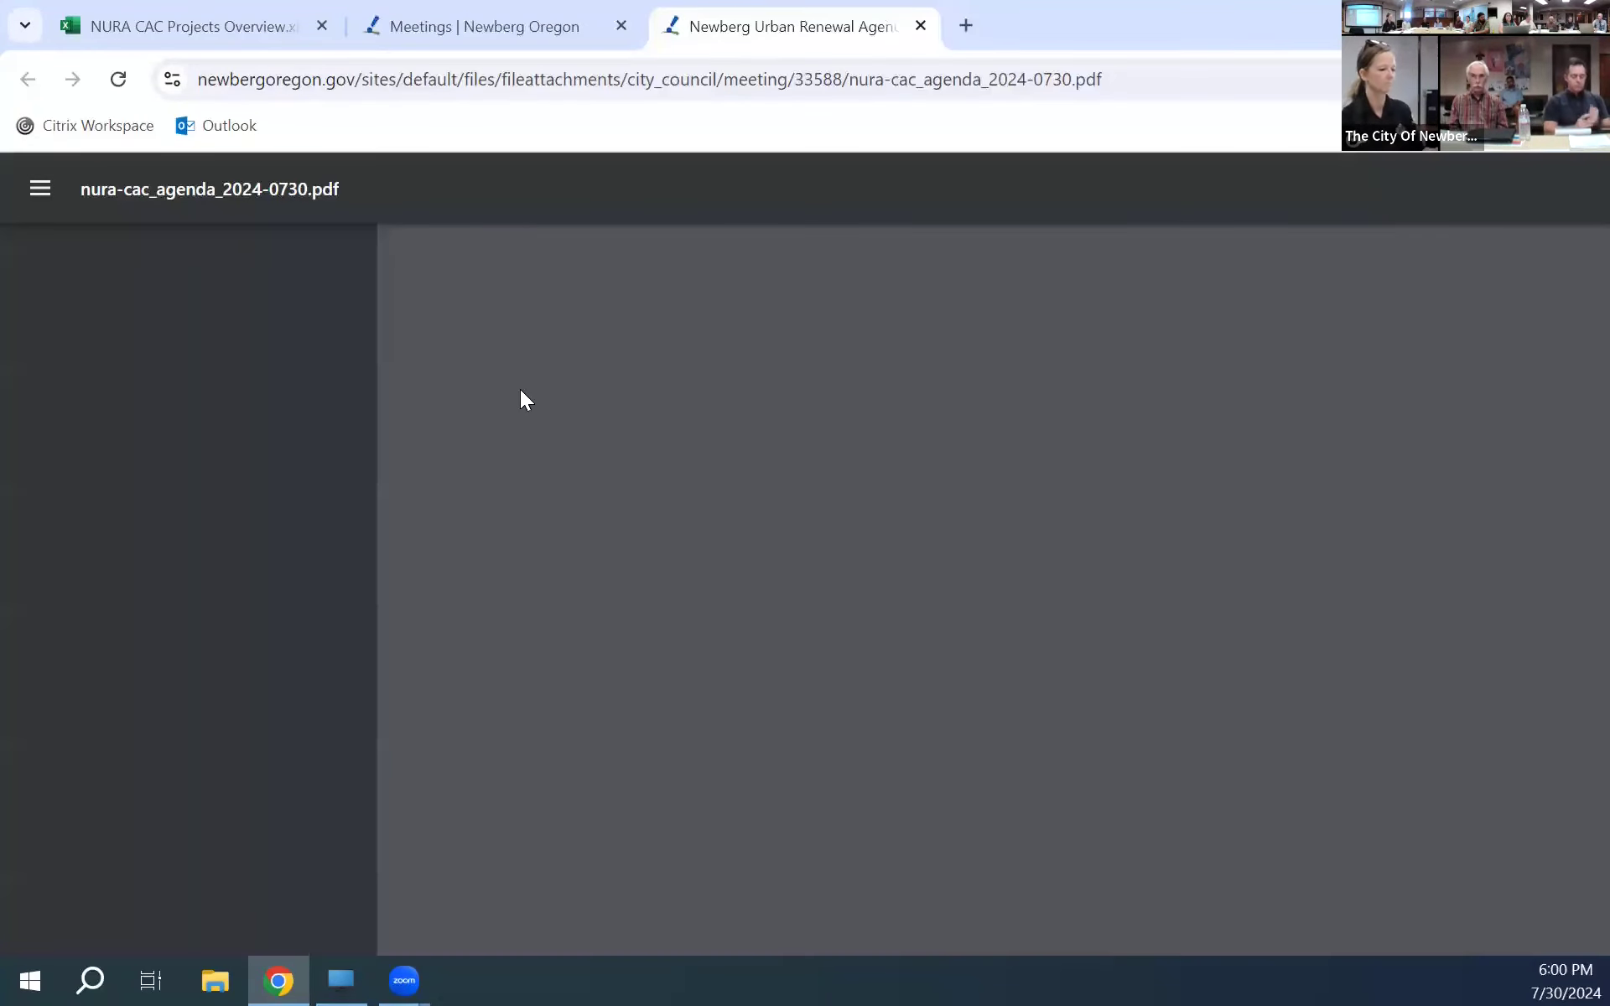
scroll(818, 504, "down", 5)
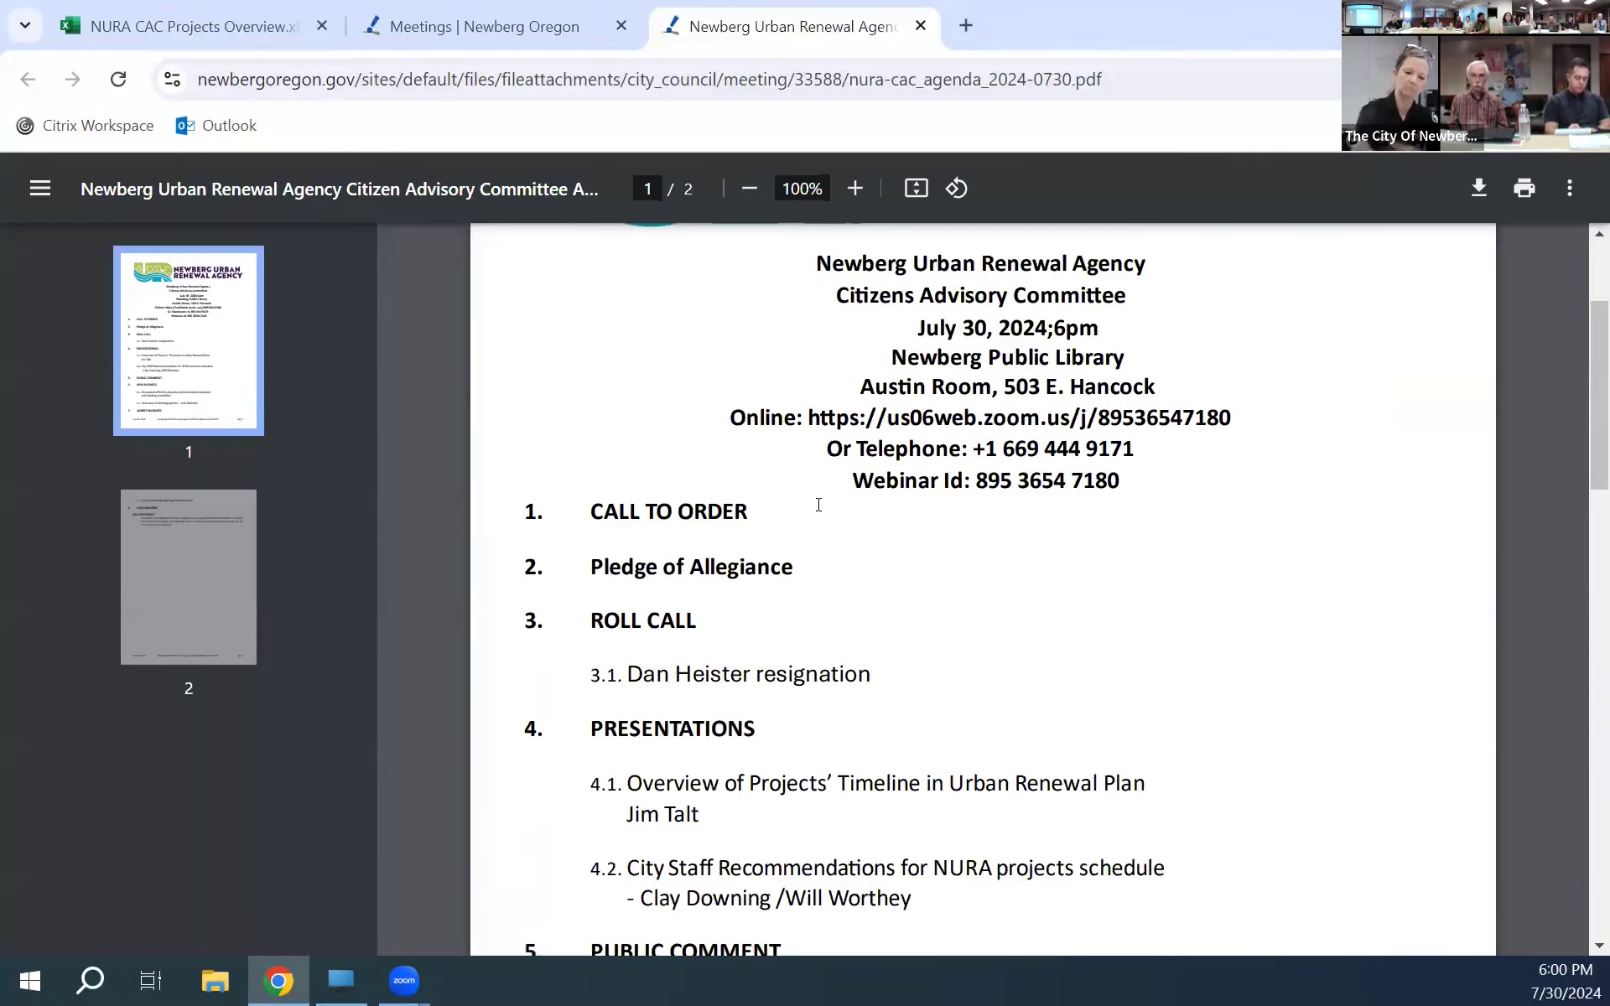
scroll(818, 504, "down", 1)
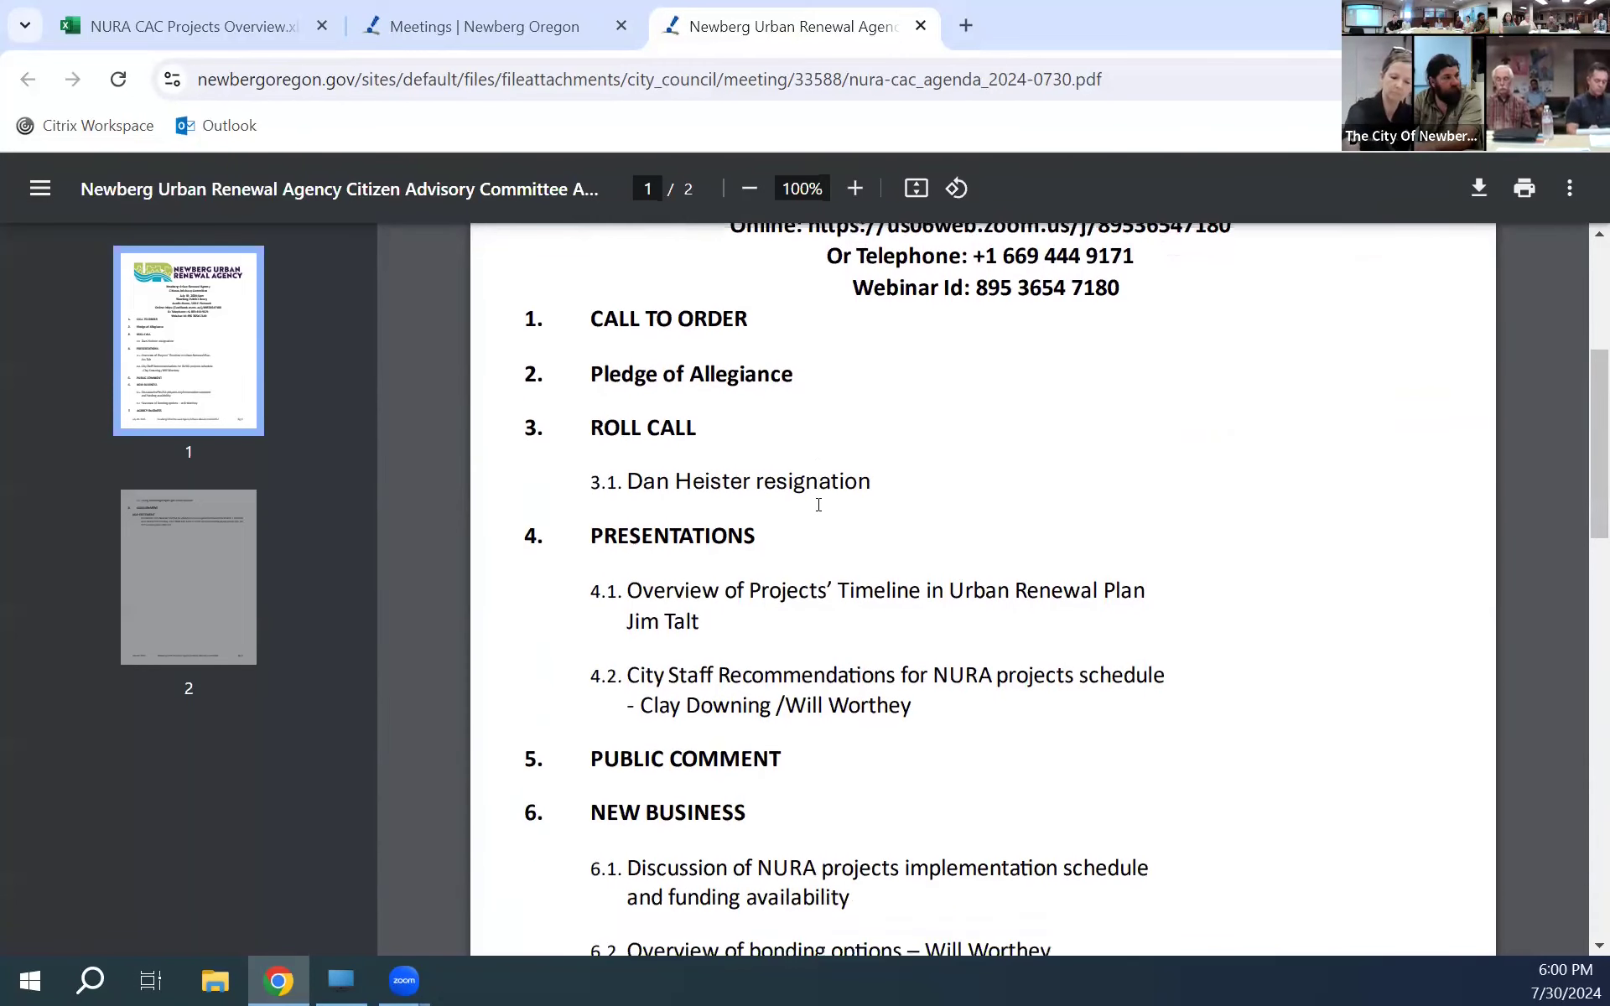
- Open the agenda packet for the same 07/30/2024 committee meeting and read through to the memorandum on page 3
left_click(466, 18)
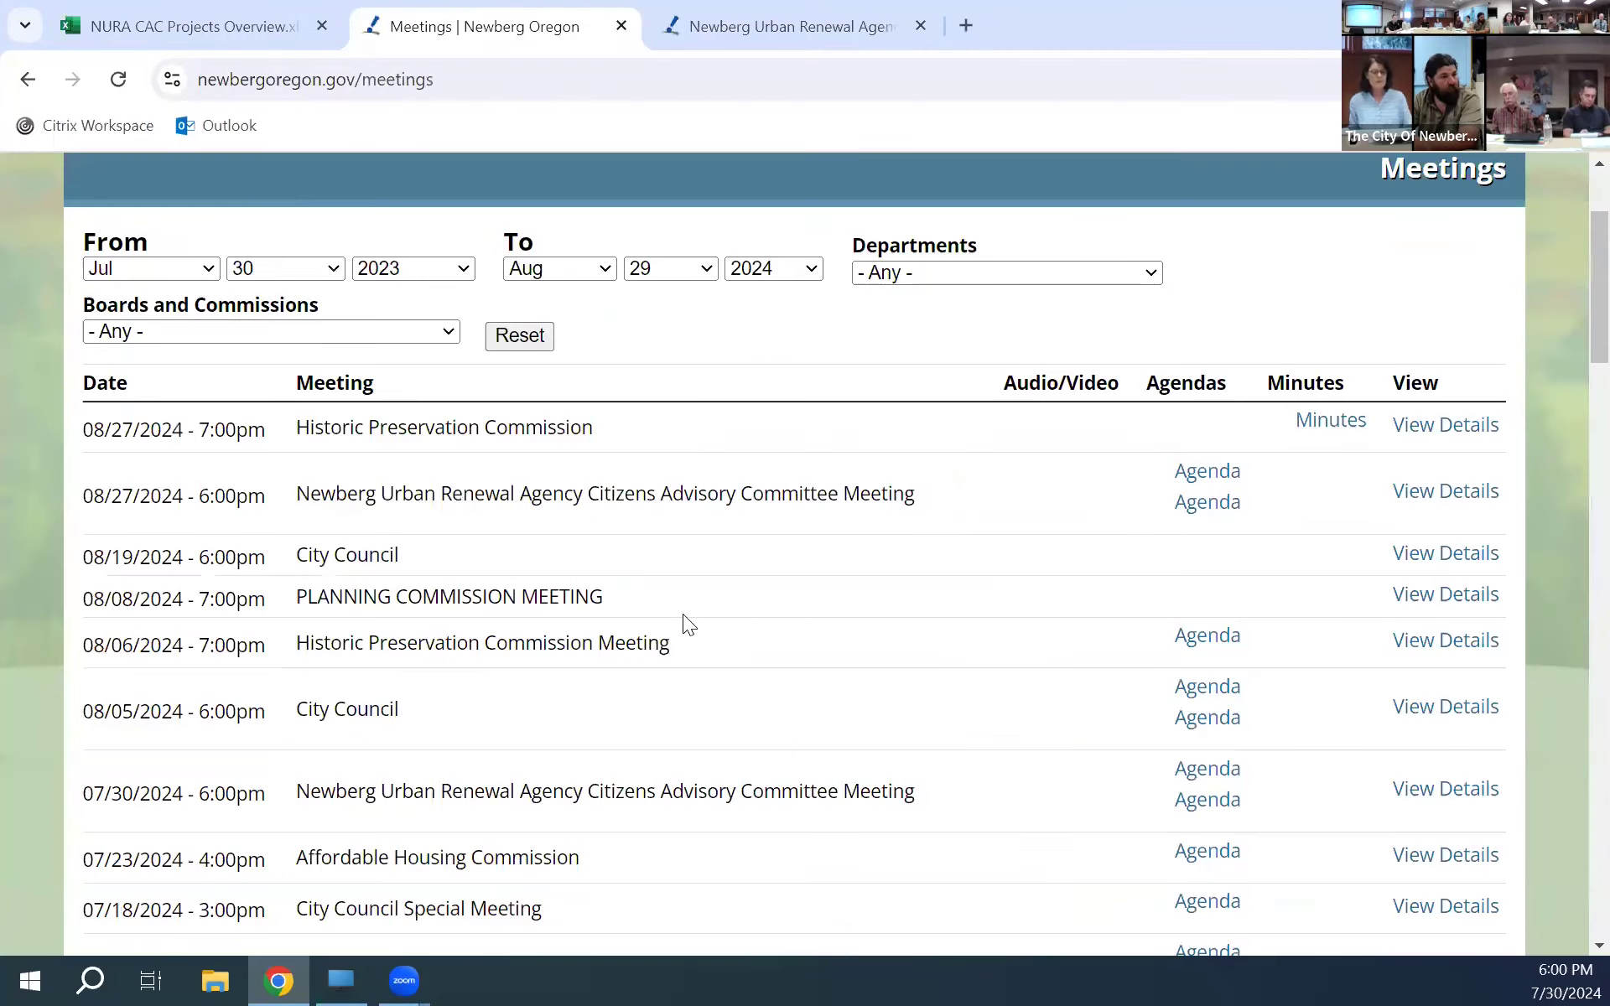
left_click(1226, 801)
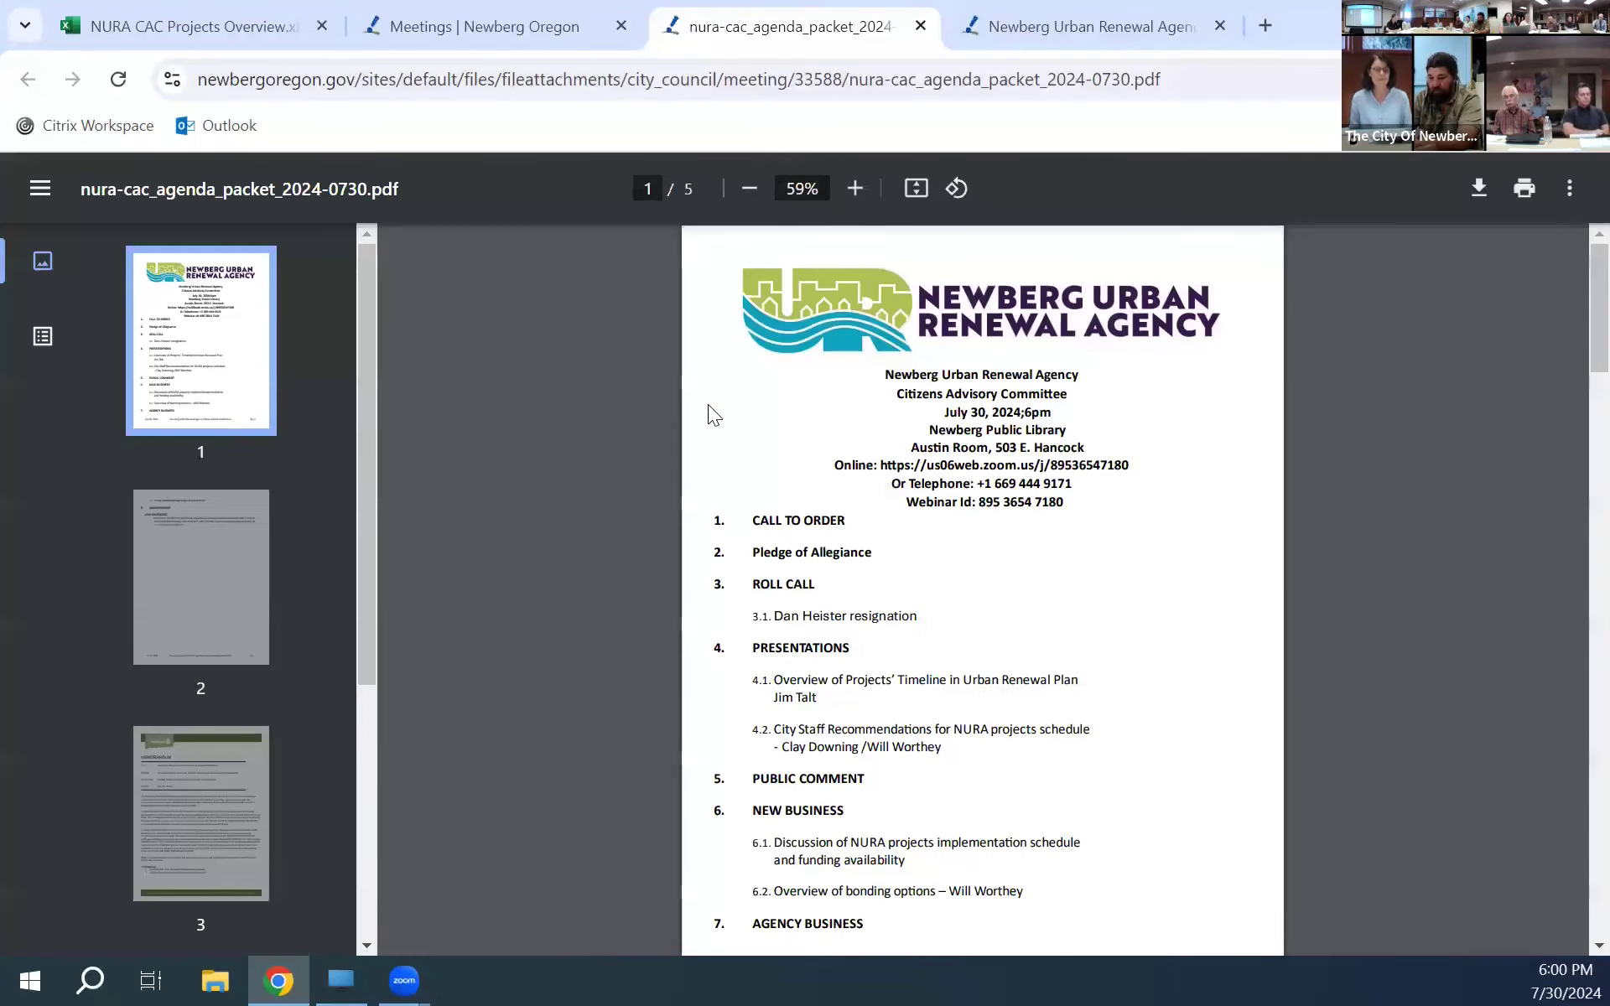
scroll(708, 406, "down", 10)
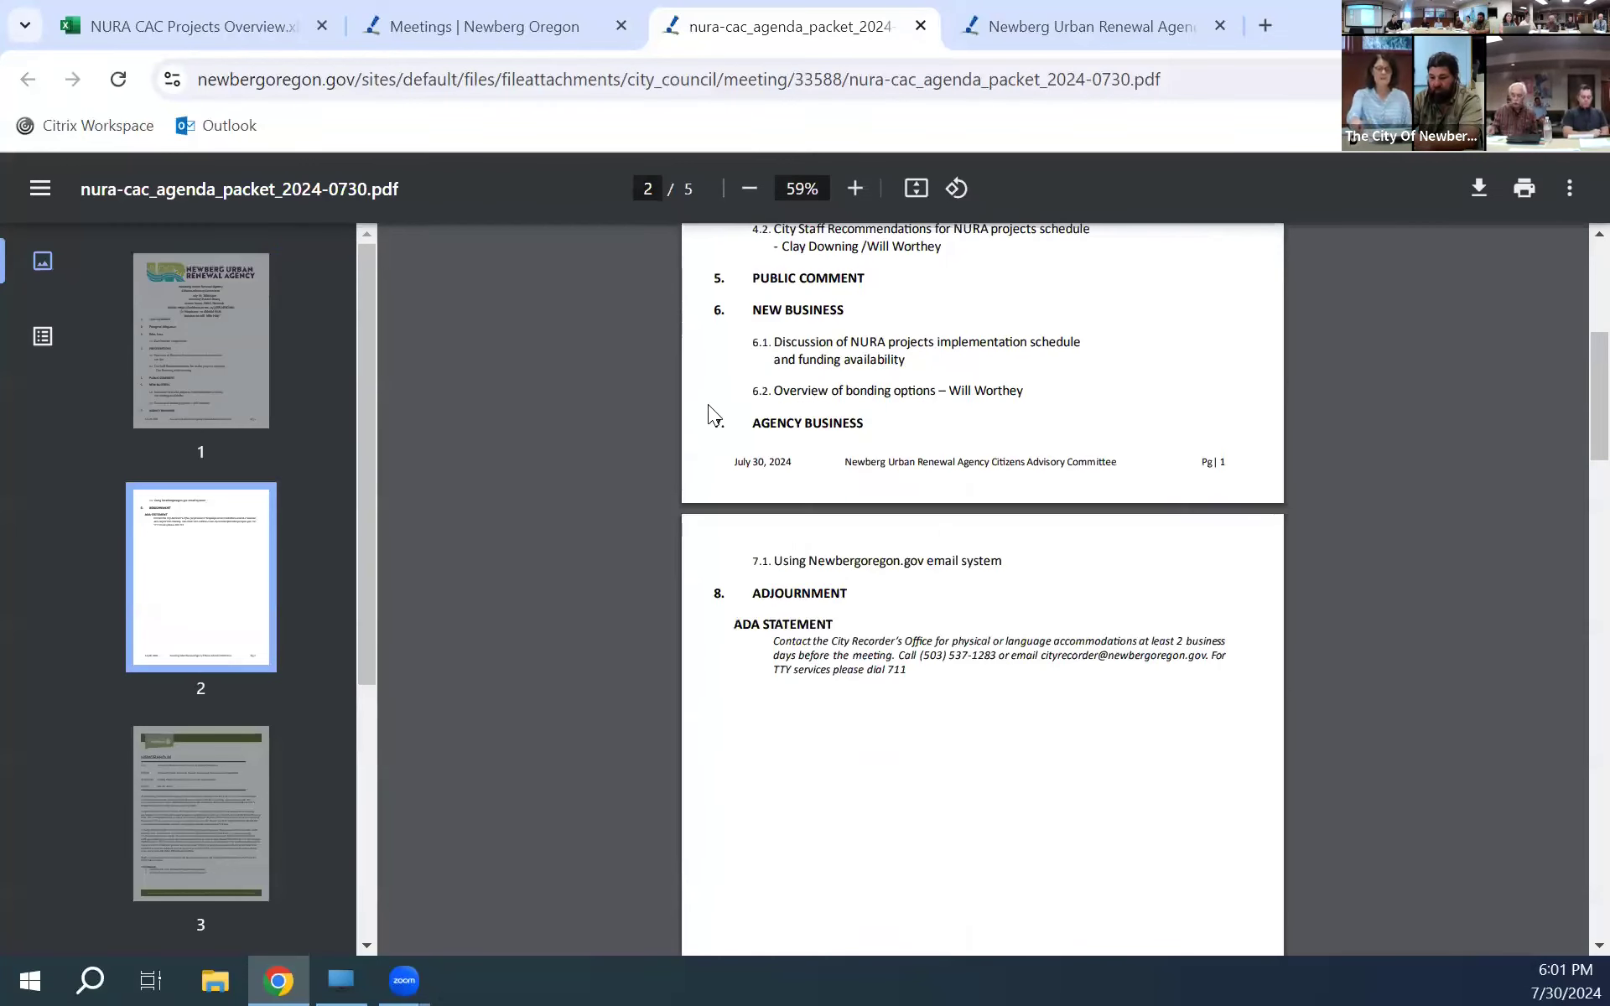
scroll(708, 404, "down", 4)
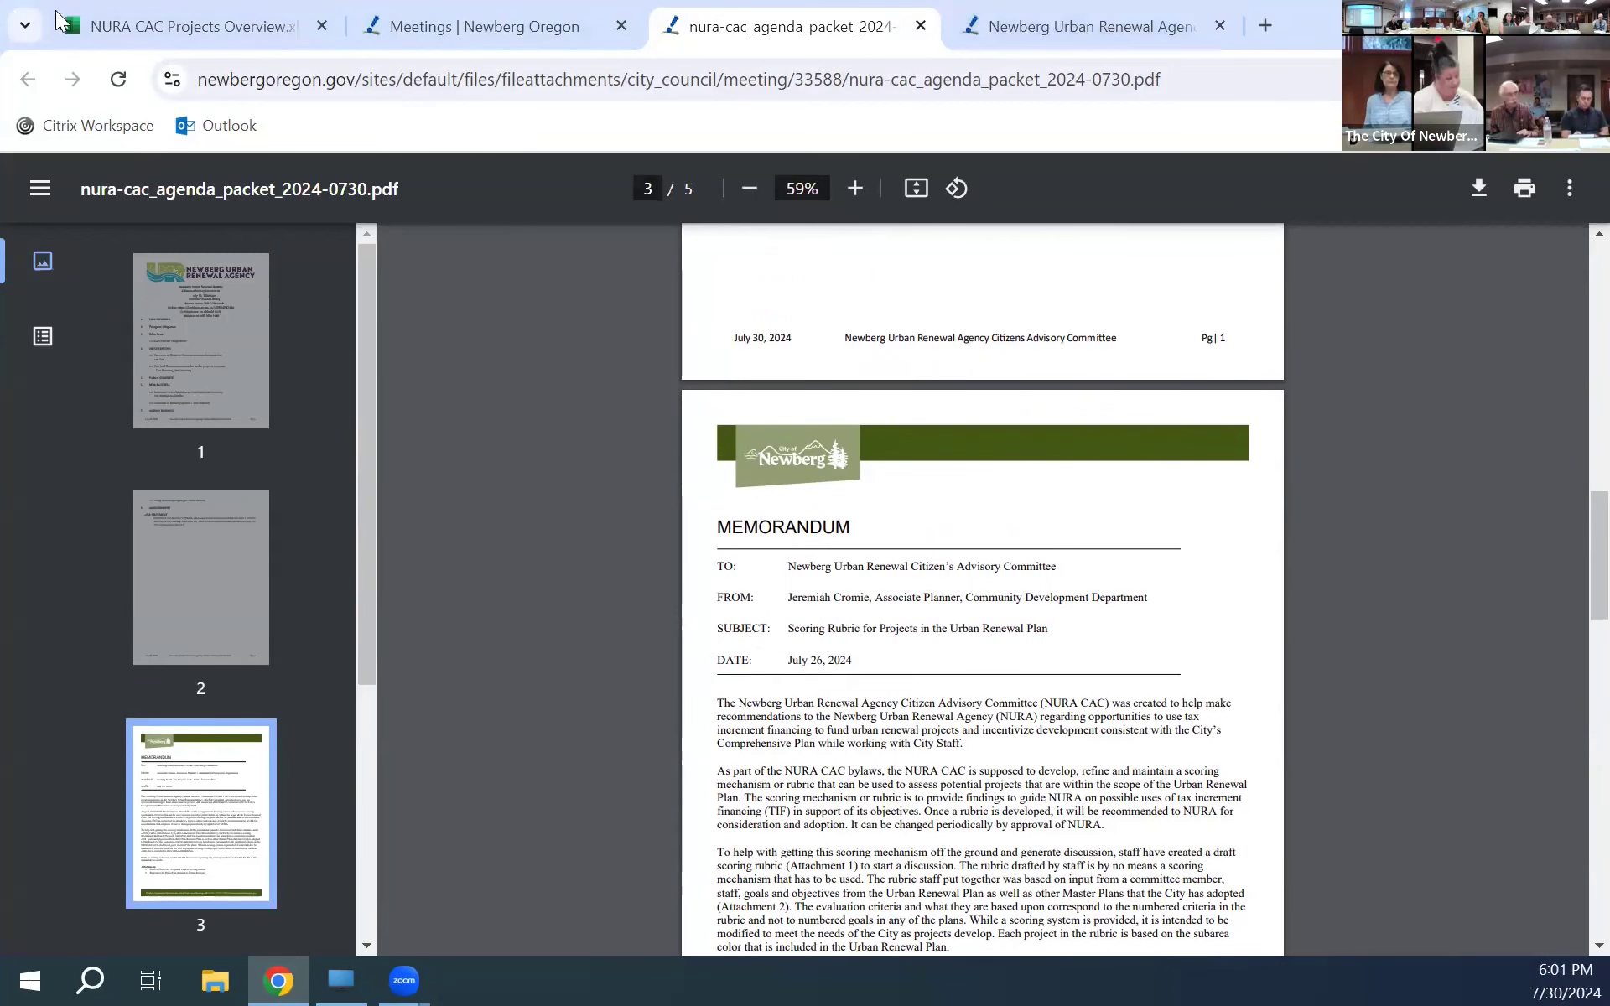
- Switch to the NURA CAC Projects Overview workbook and view the Year Of Expense Dollars chart and the Dates of Sub Area Projects map
left_click(152, 18)
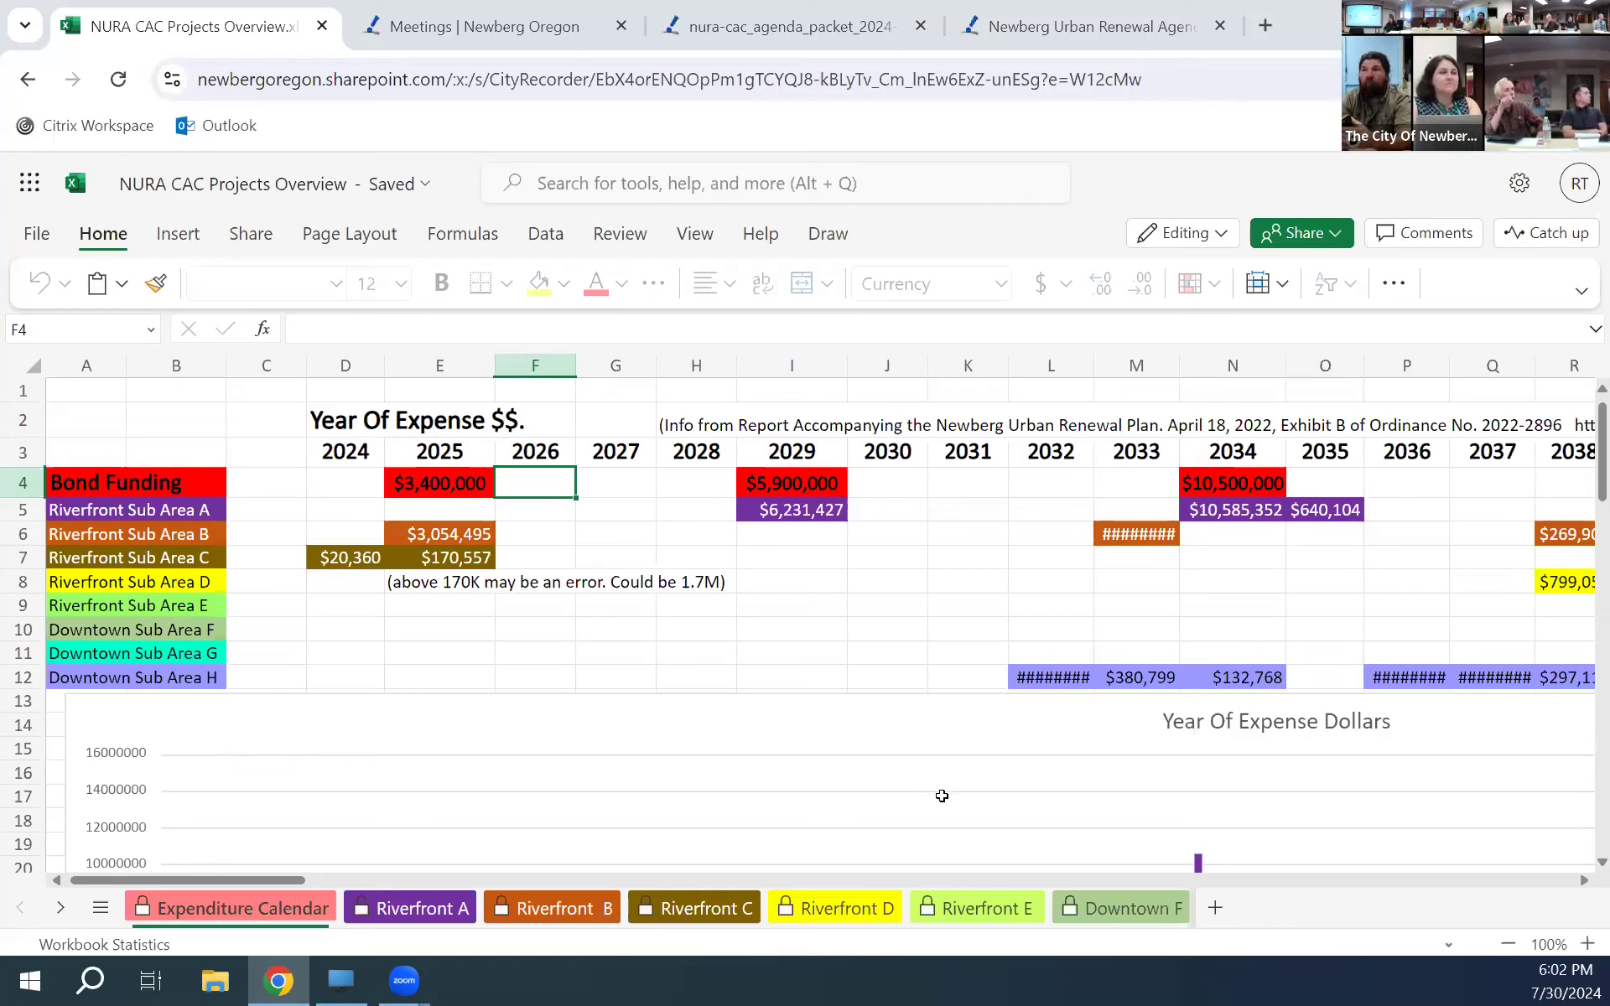
scroll(942, 796, "down", 3)
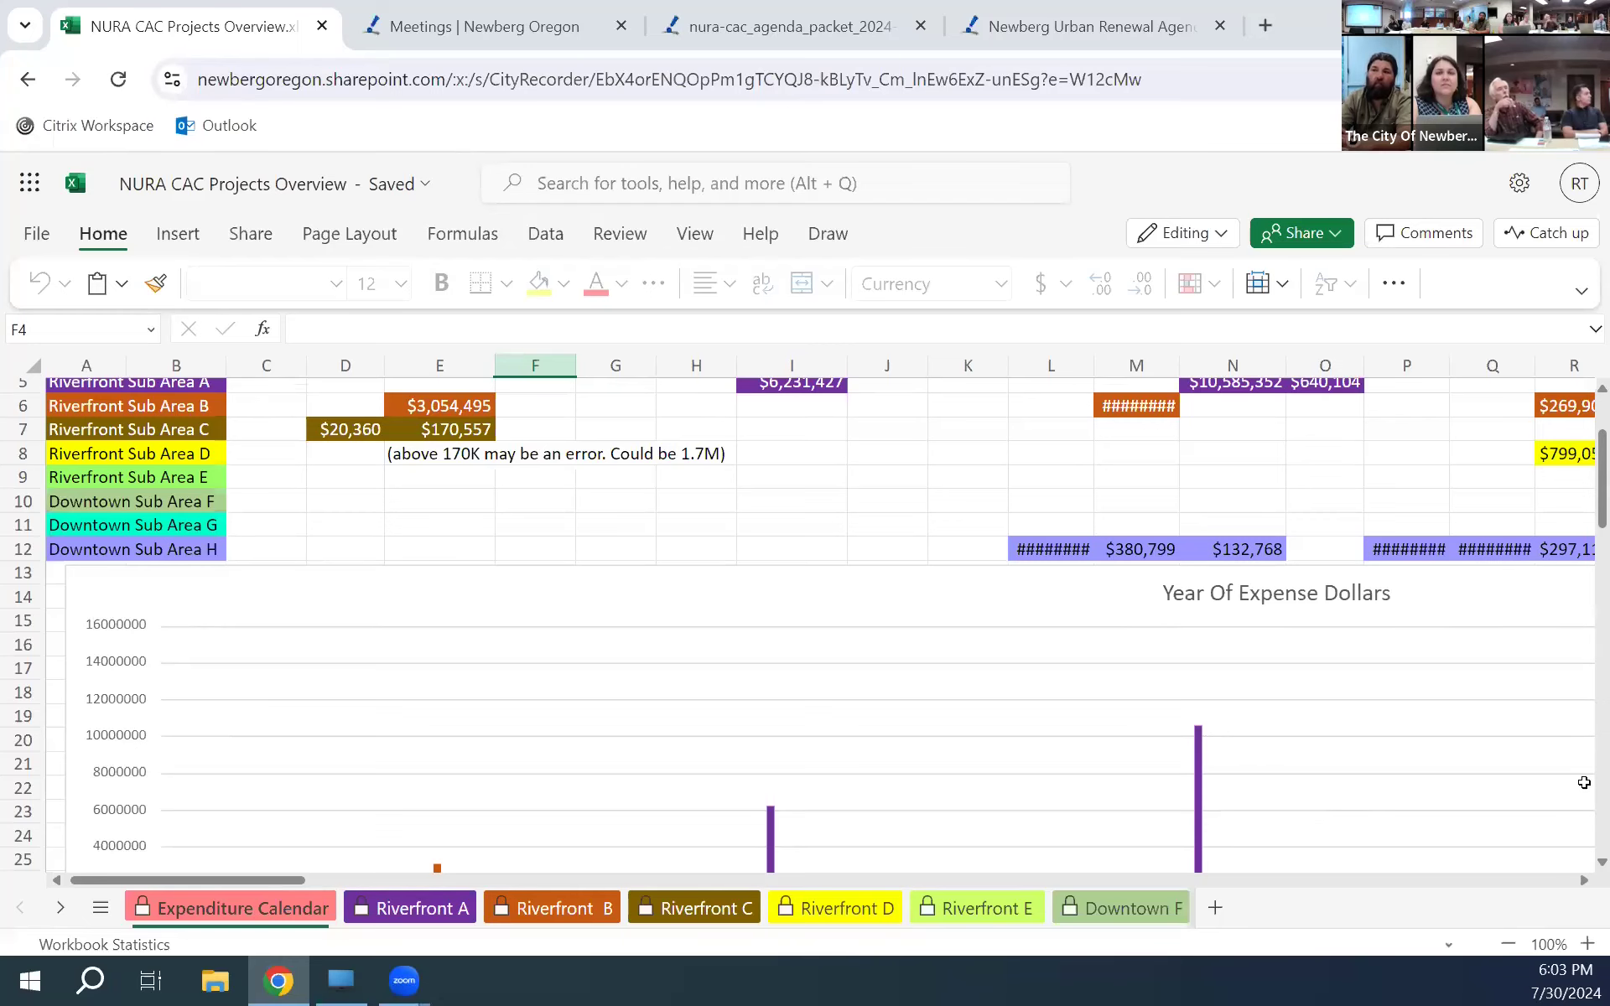
scroll(1584, 782, "down", 4)
scroll(1584, 783, "down", 5)
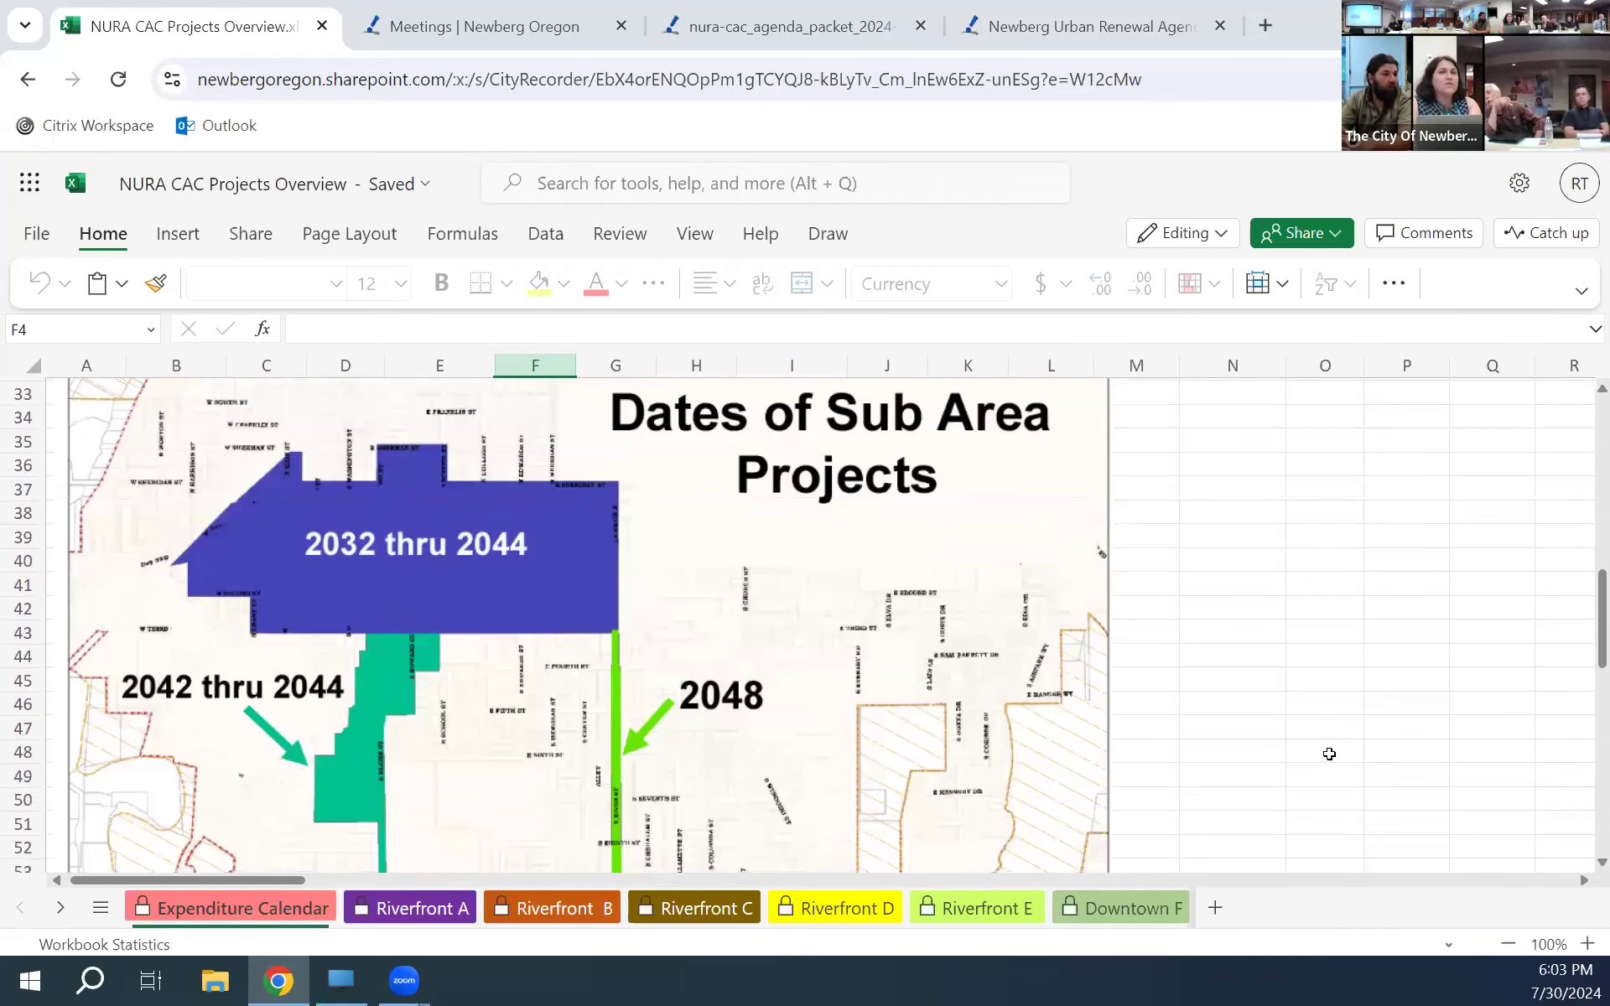
scroll(1330, 754, "right", 10)
scroll(1329, 754, "left", 10)
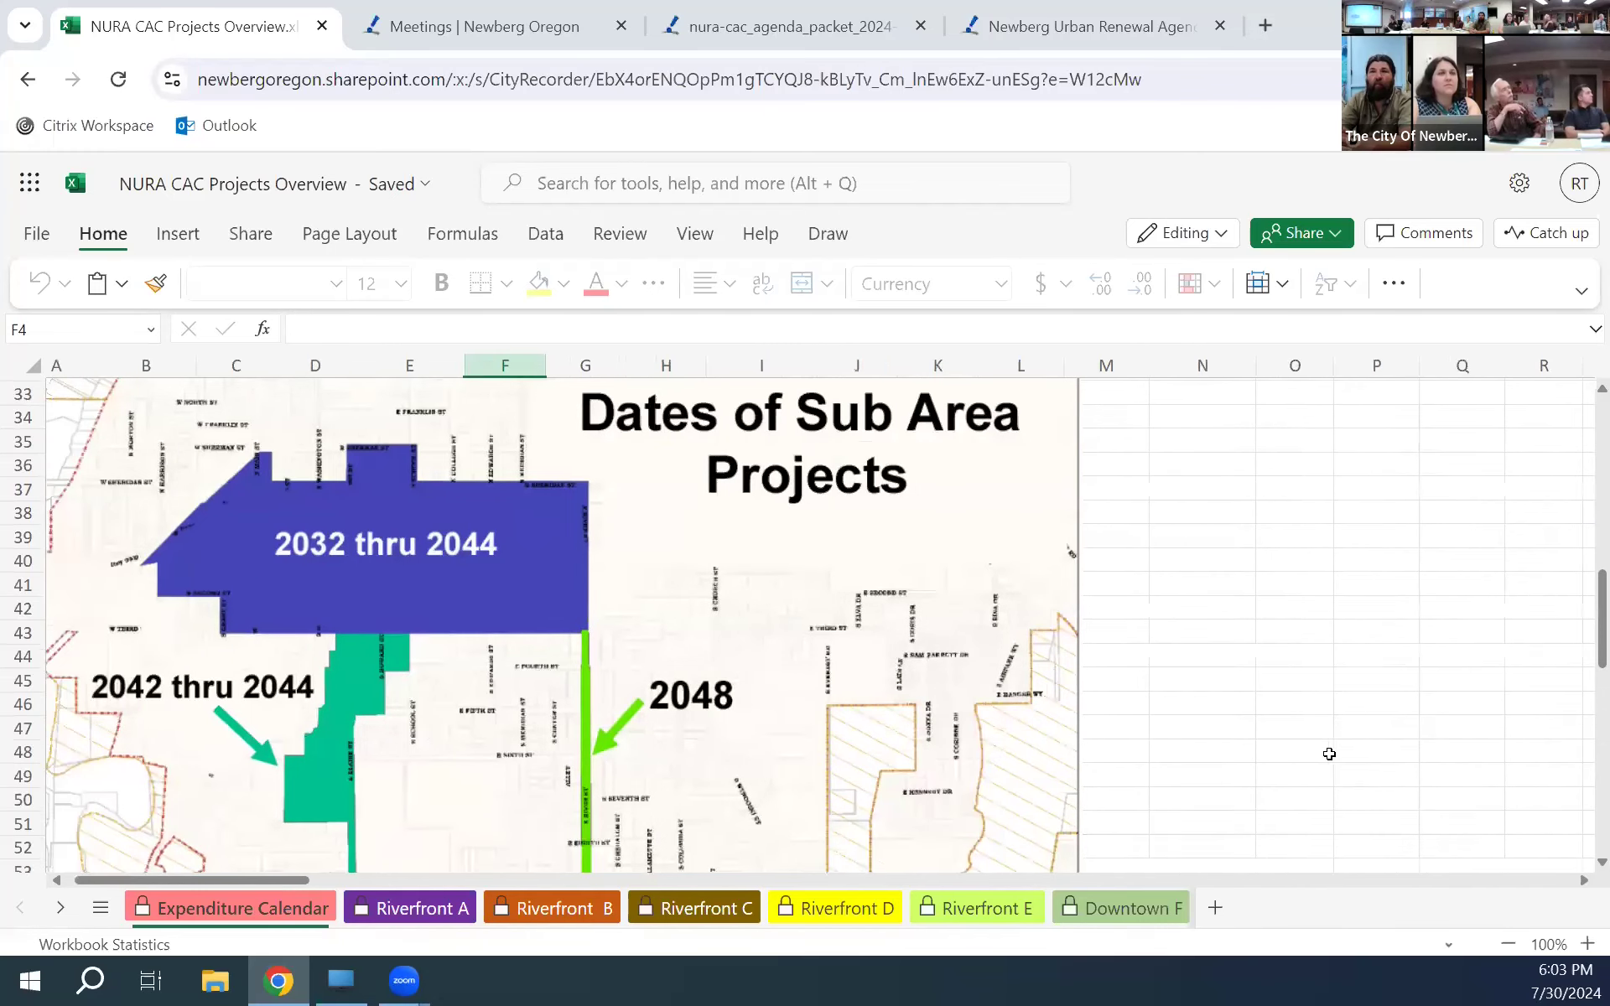
- Examine the Year Of Expense table across all years from 2024 to 2048, including bond funding and every sub area
scroll(1329, 754, "up", 10)
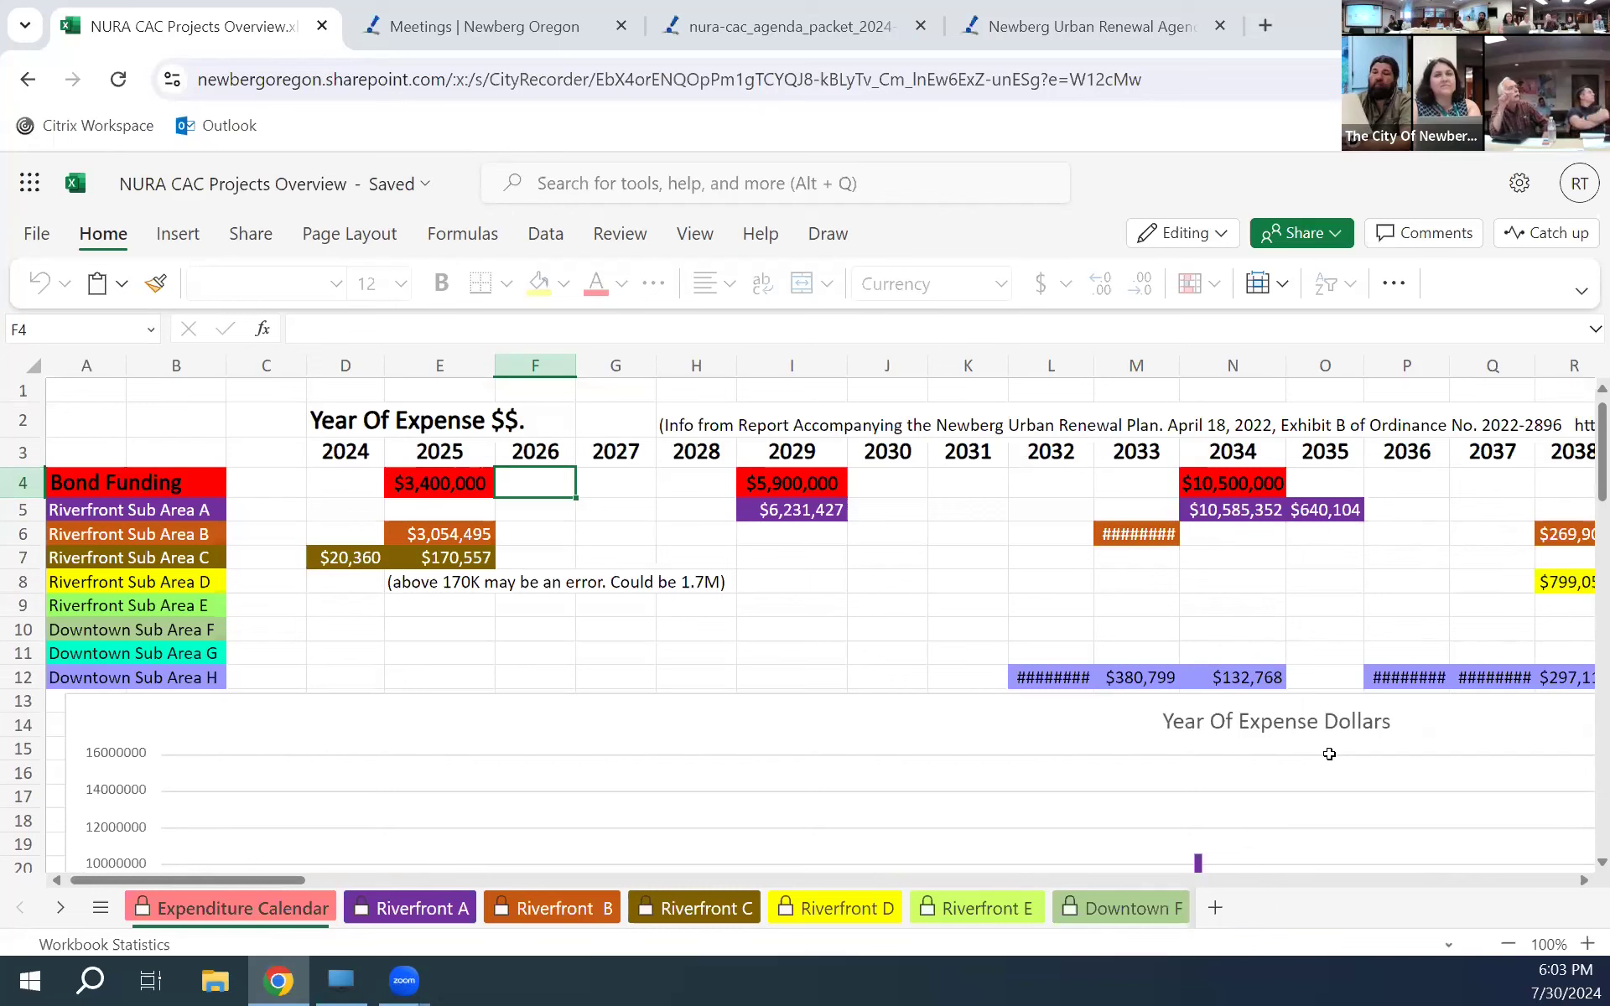
scroll(1329, 754, "right", 6)
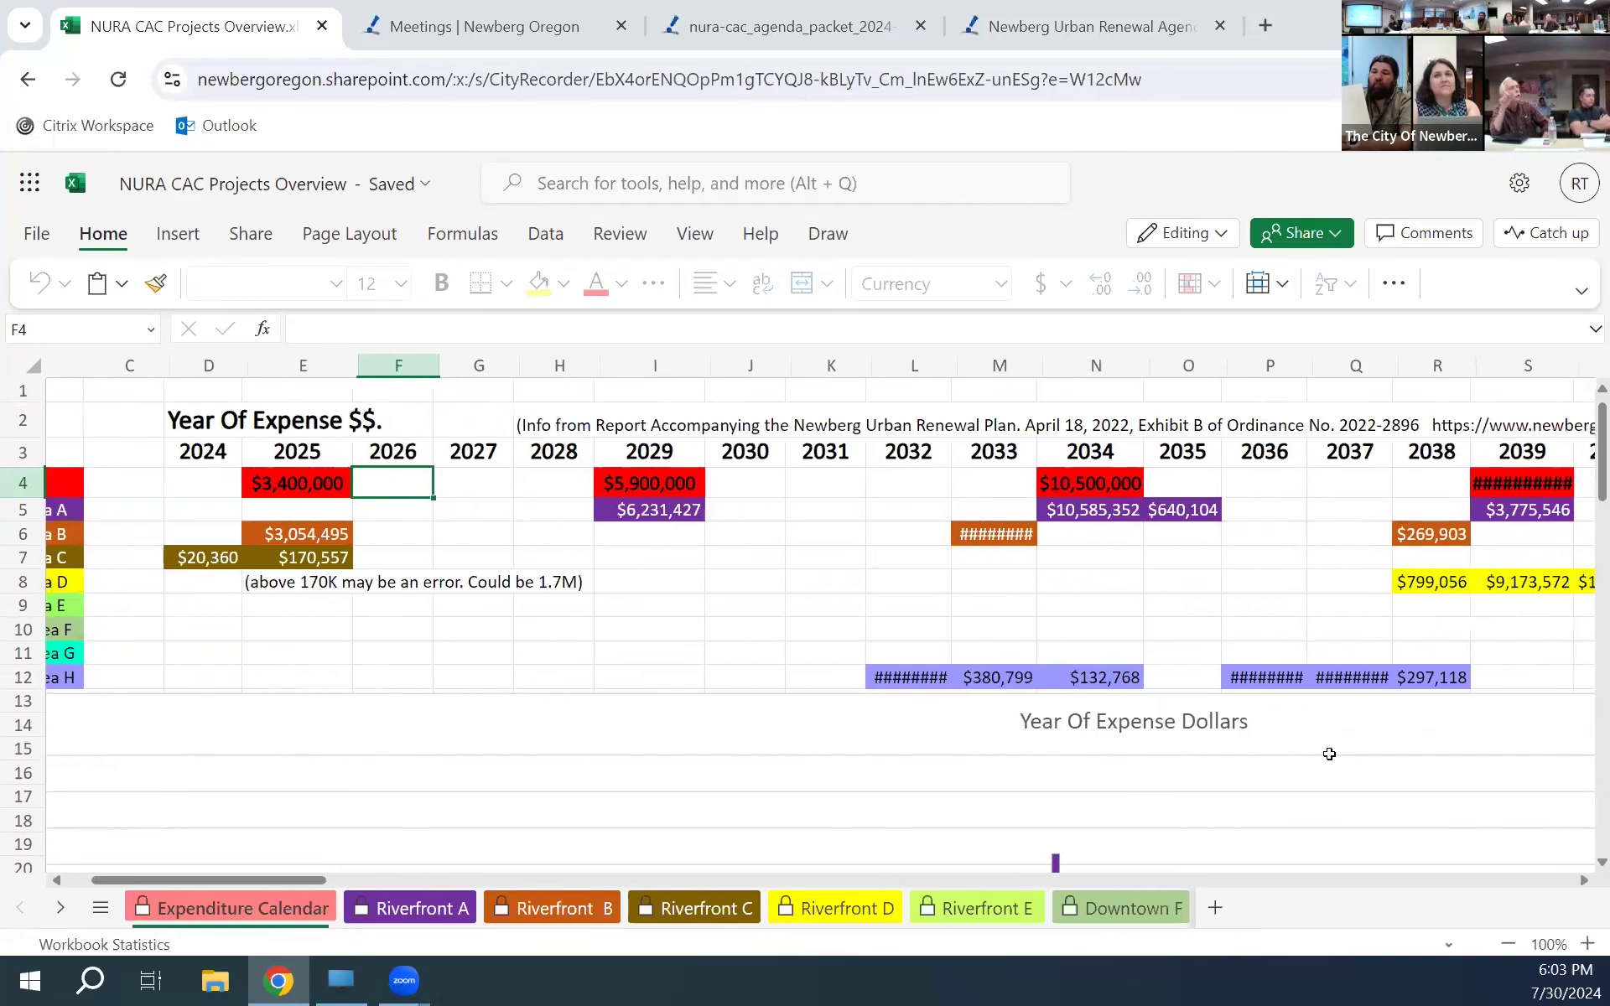
scroll(1329, 754, "right", 7)
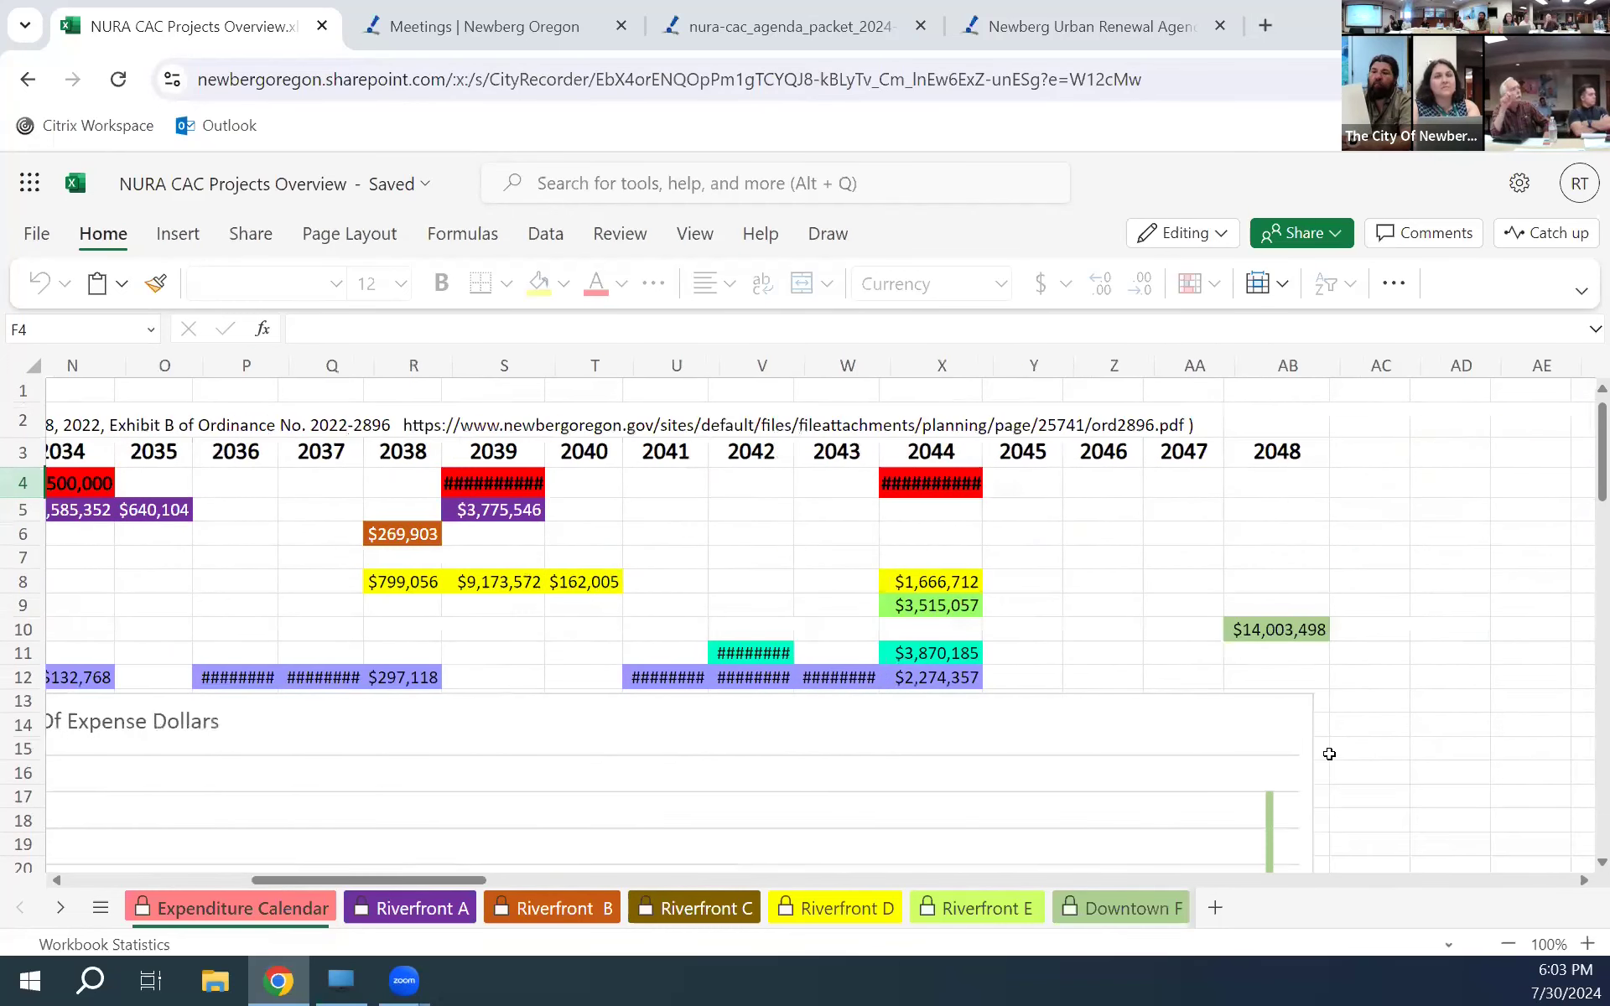
scroll(1329, 754, "right", 2)
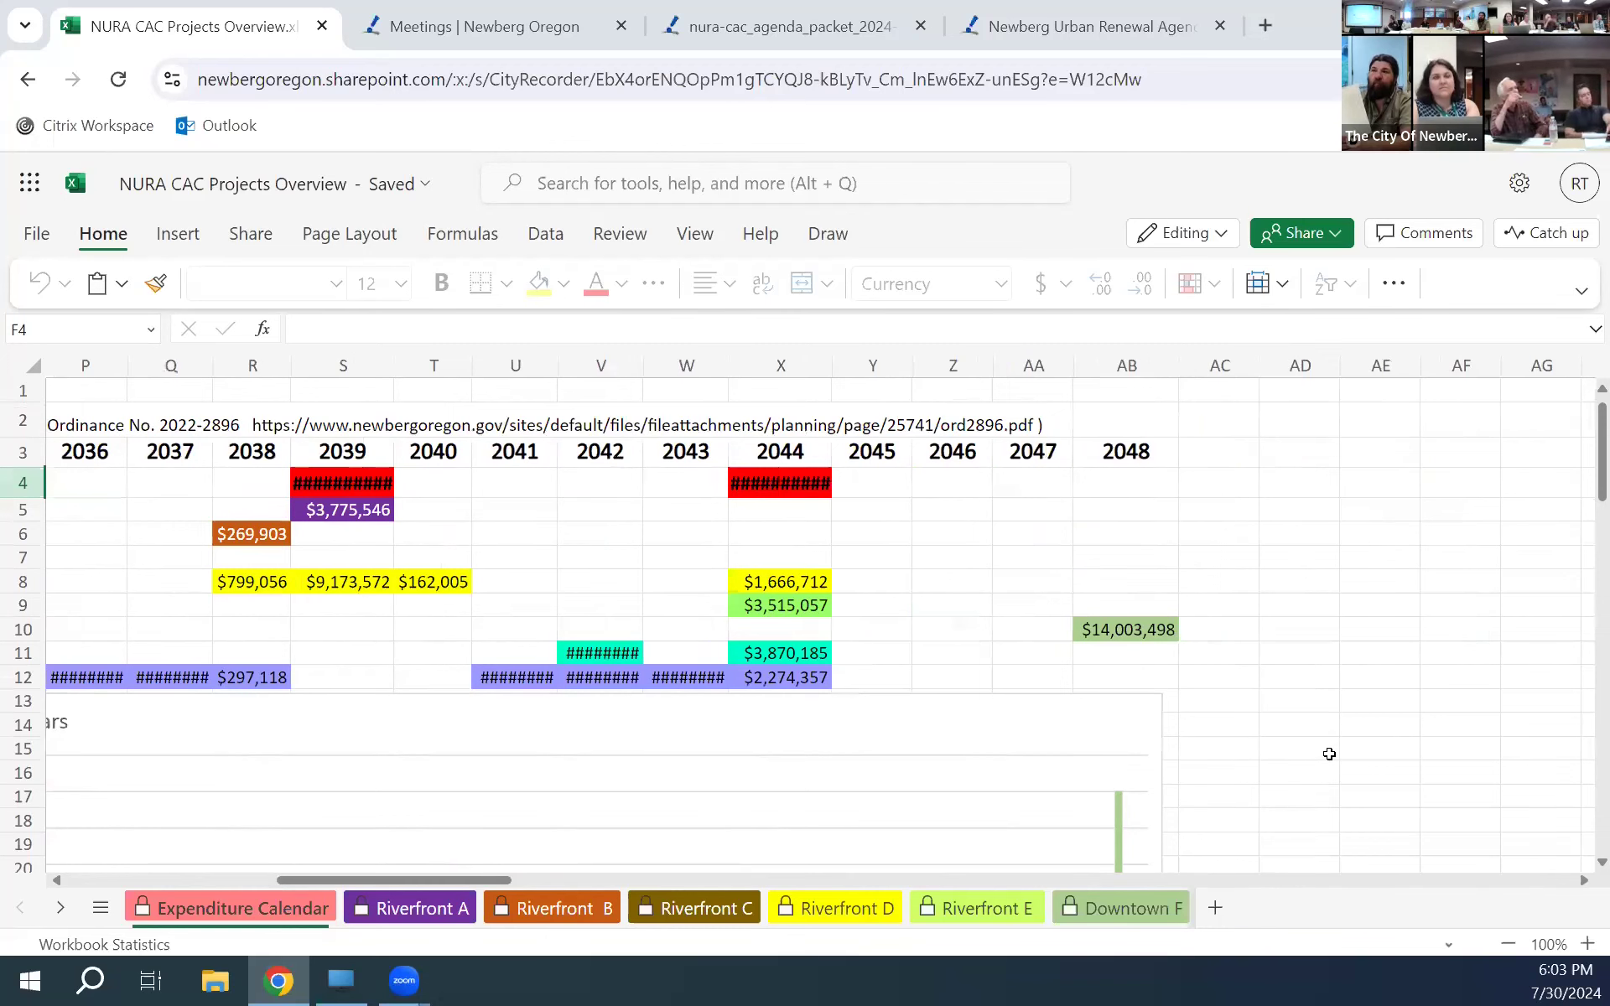
scroll(1329, 754, "left", 14)
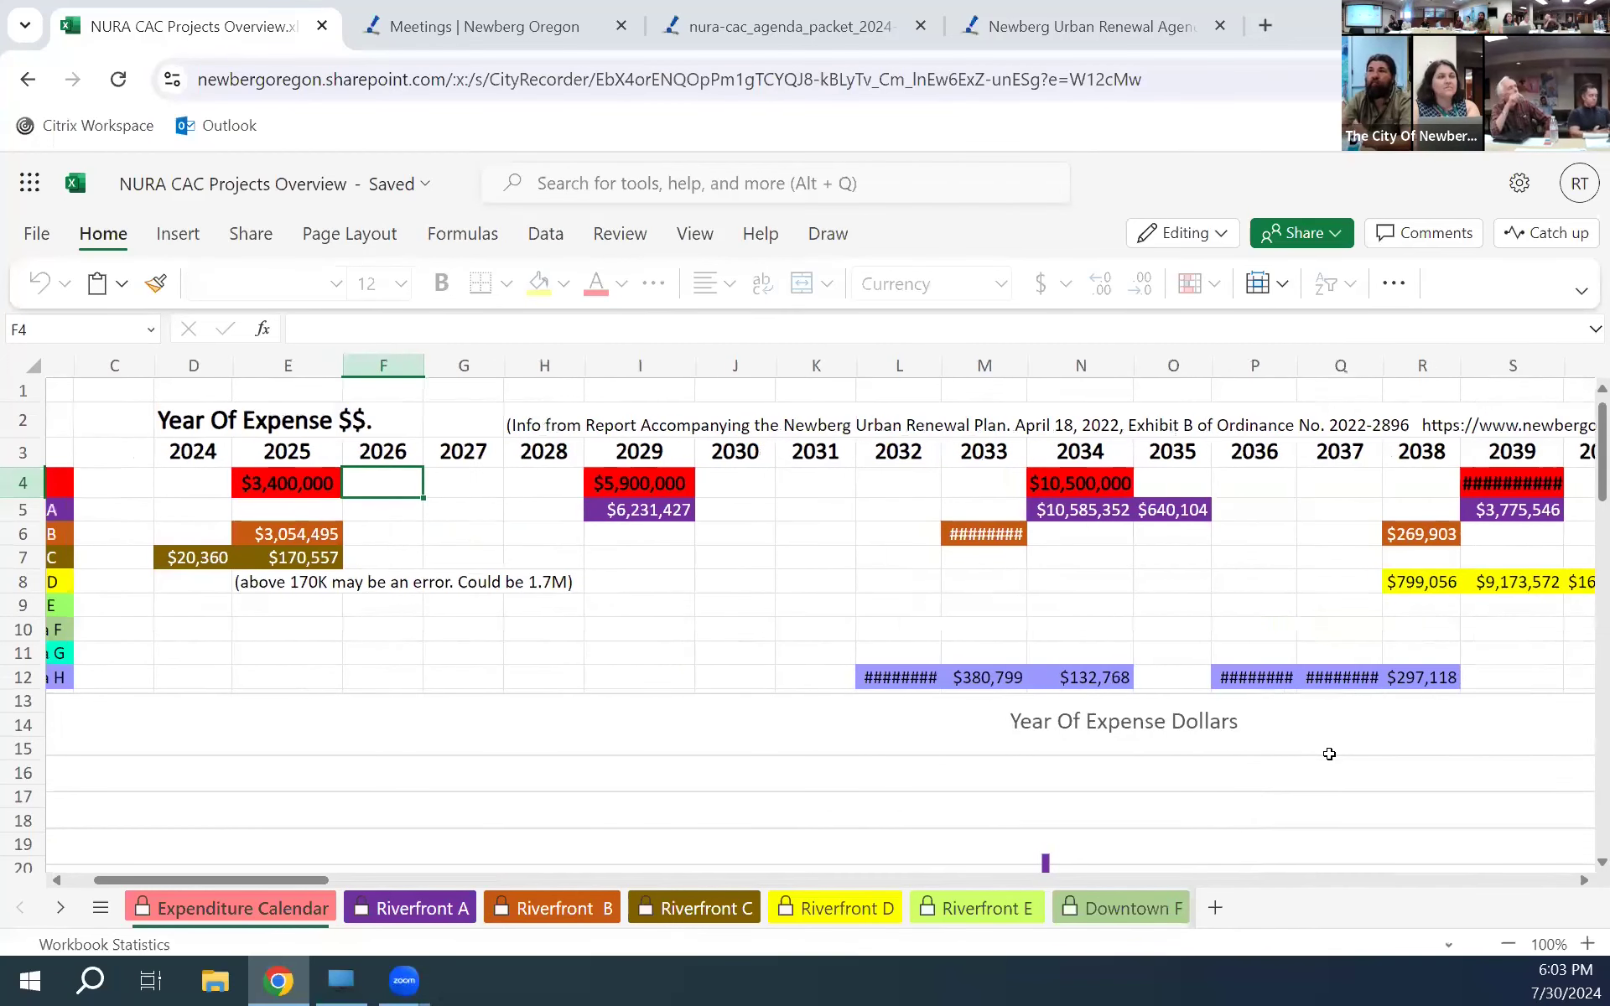
scroll(1329, 754, "left", 2)
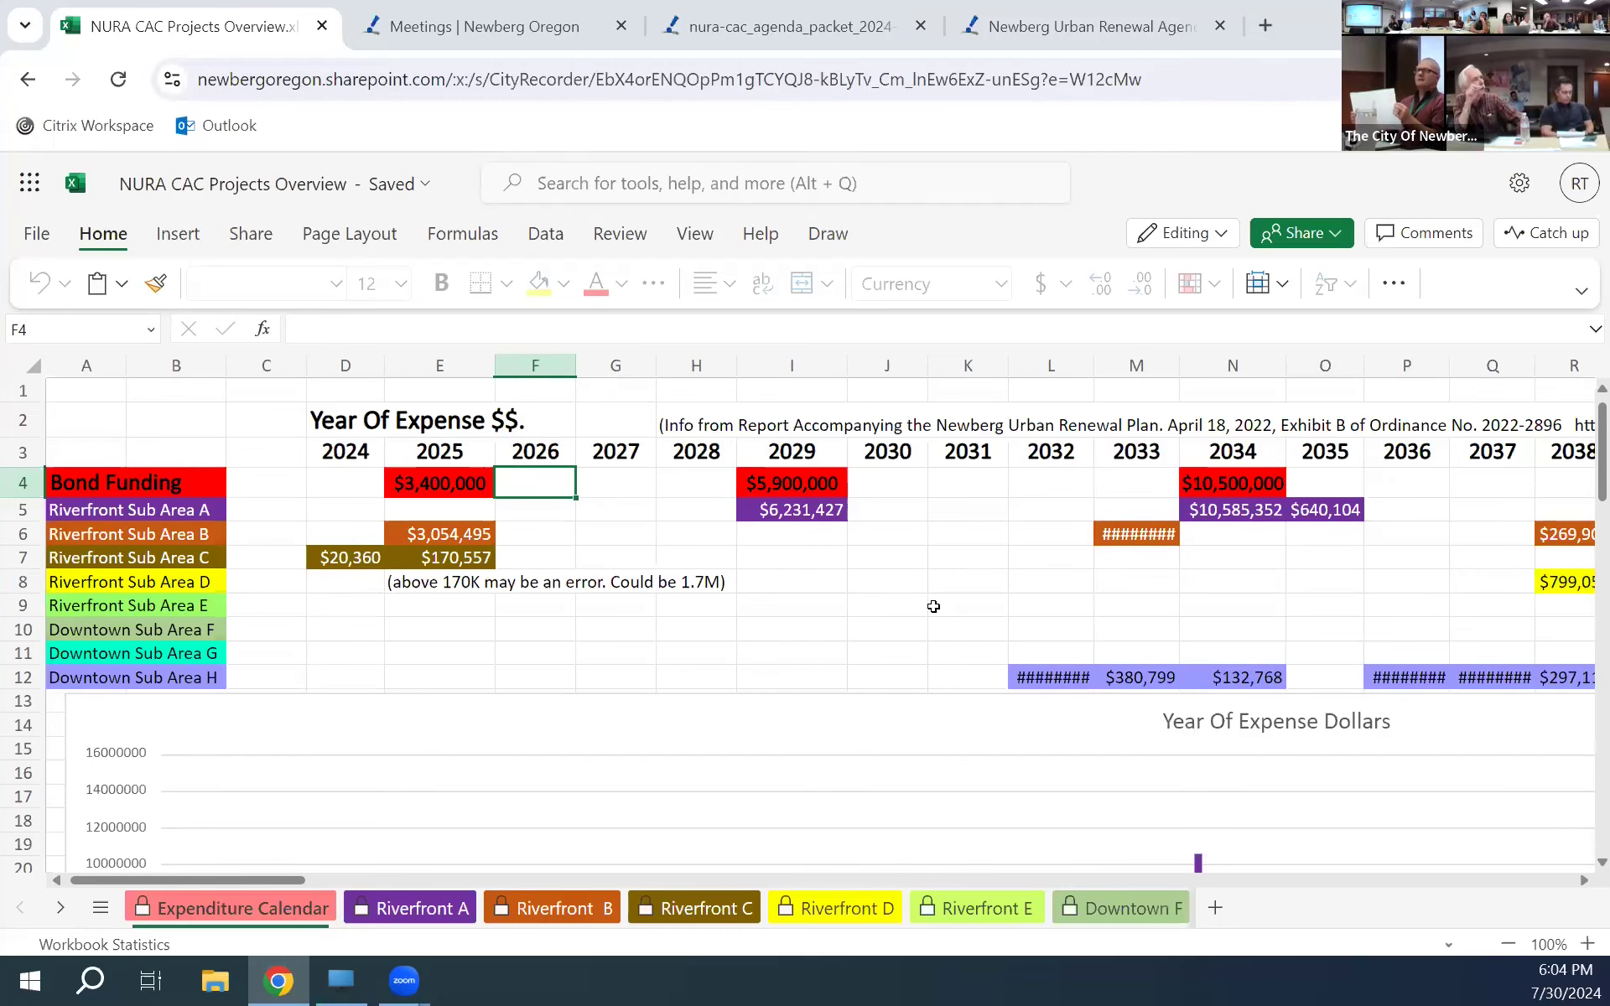
scroll(933, 606, "right", 1)
scroll(934, 606, "right", 1)
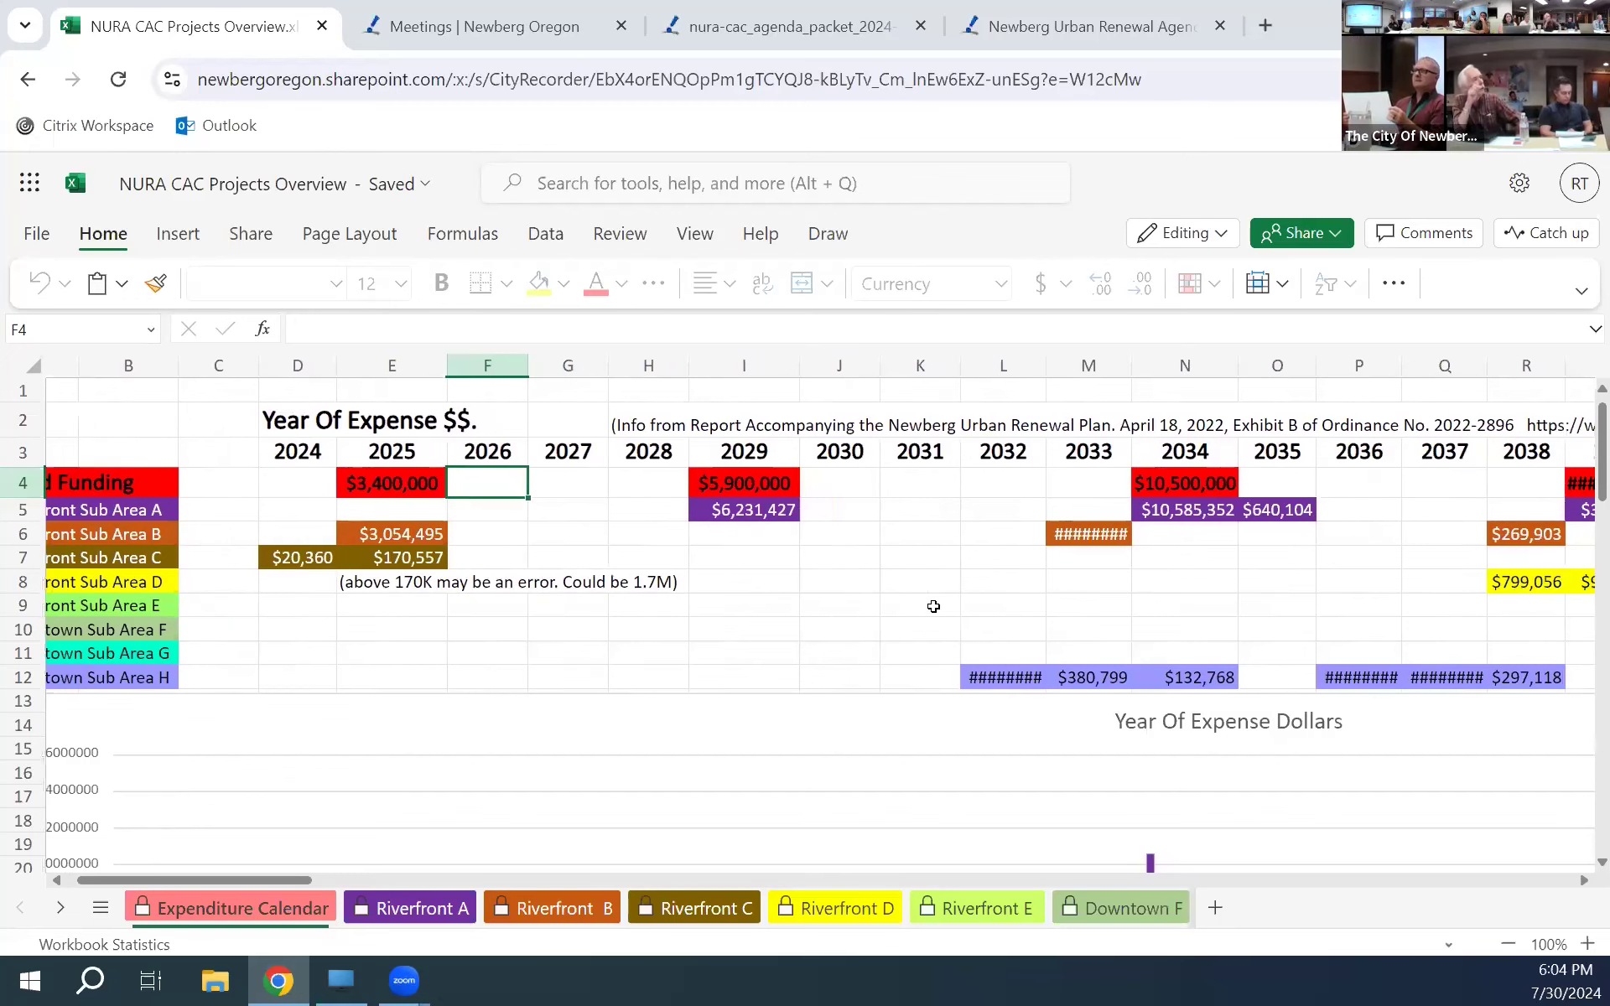
scroll(934, 606, "left", 1)
scroll(934, 607, "left", 1)
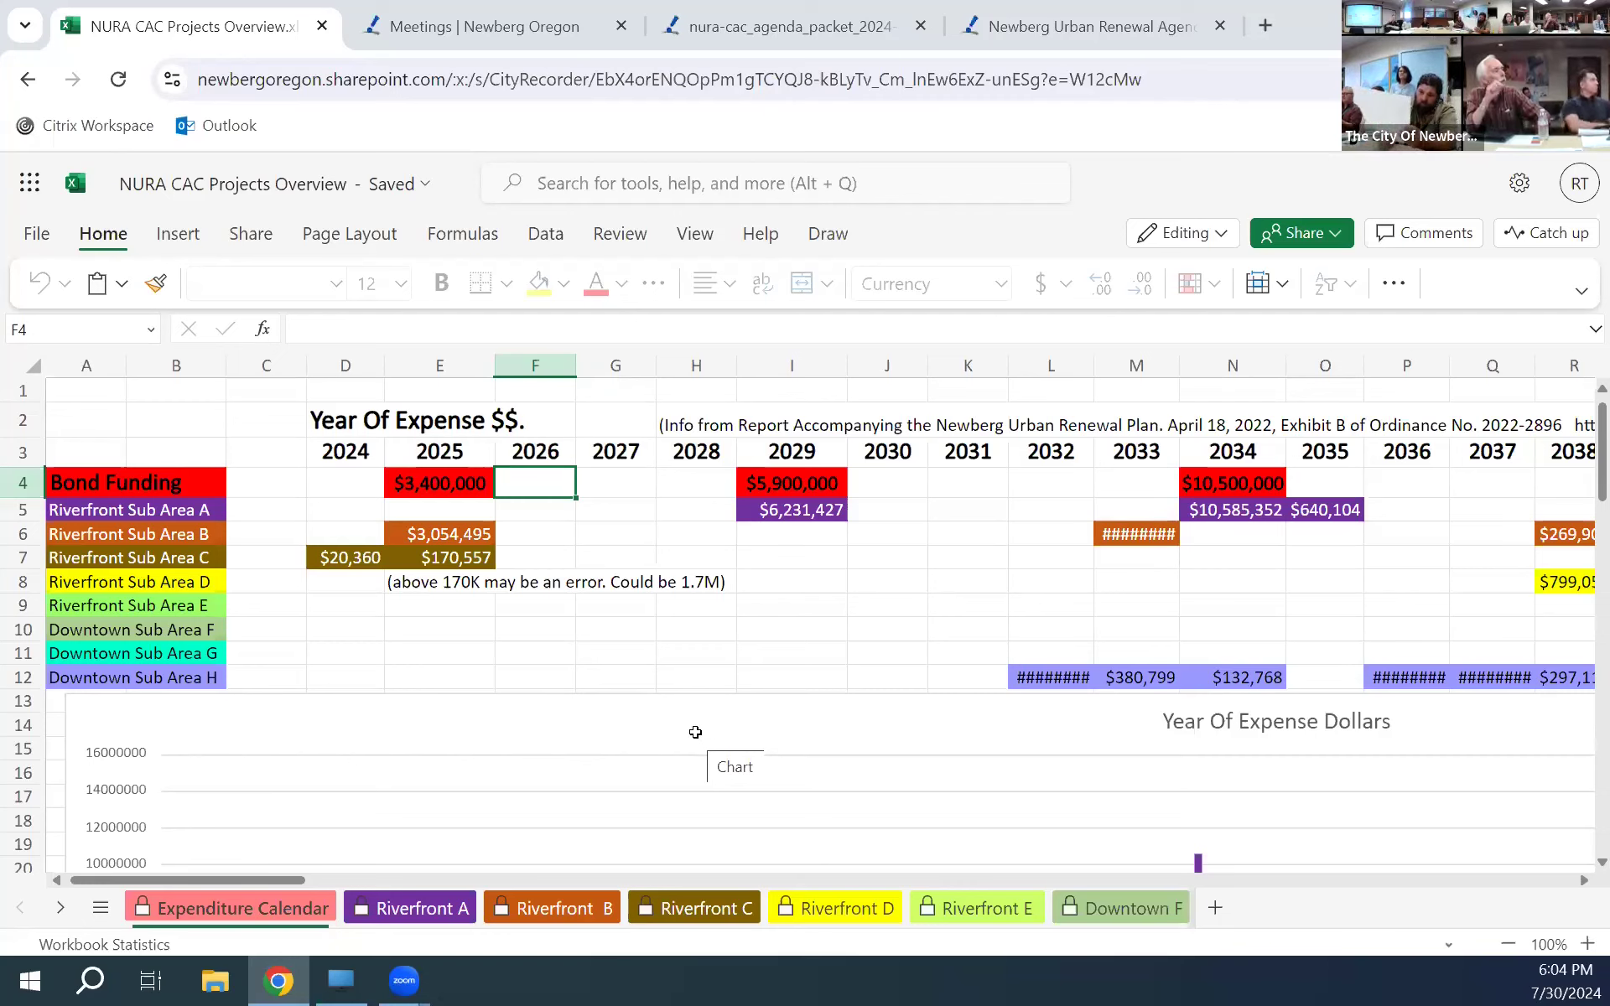
- Review the Riverfront B sheet, covering its project list with costs and the Subarea B Transportation / Infrastructure / Trails map
left_click(584, 910)
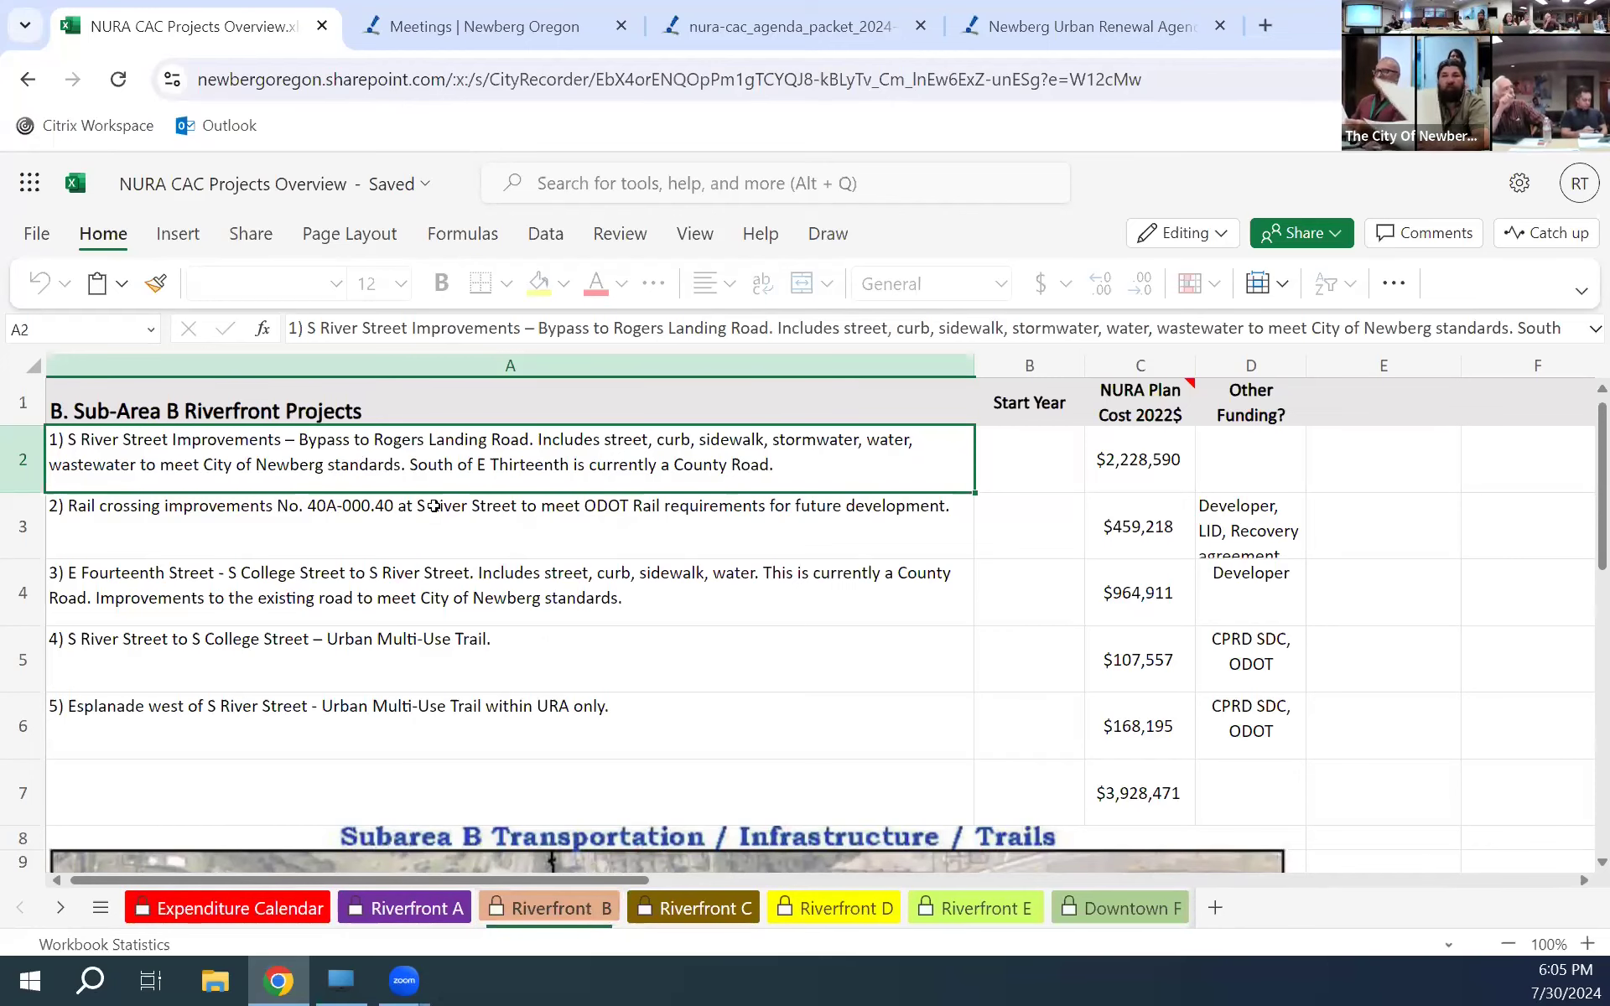
scroll(434, 506, "down", 5)
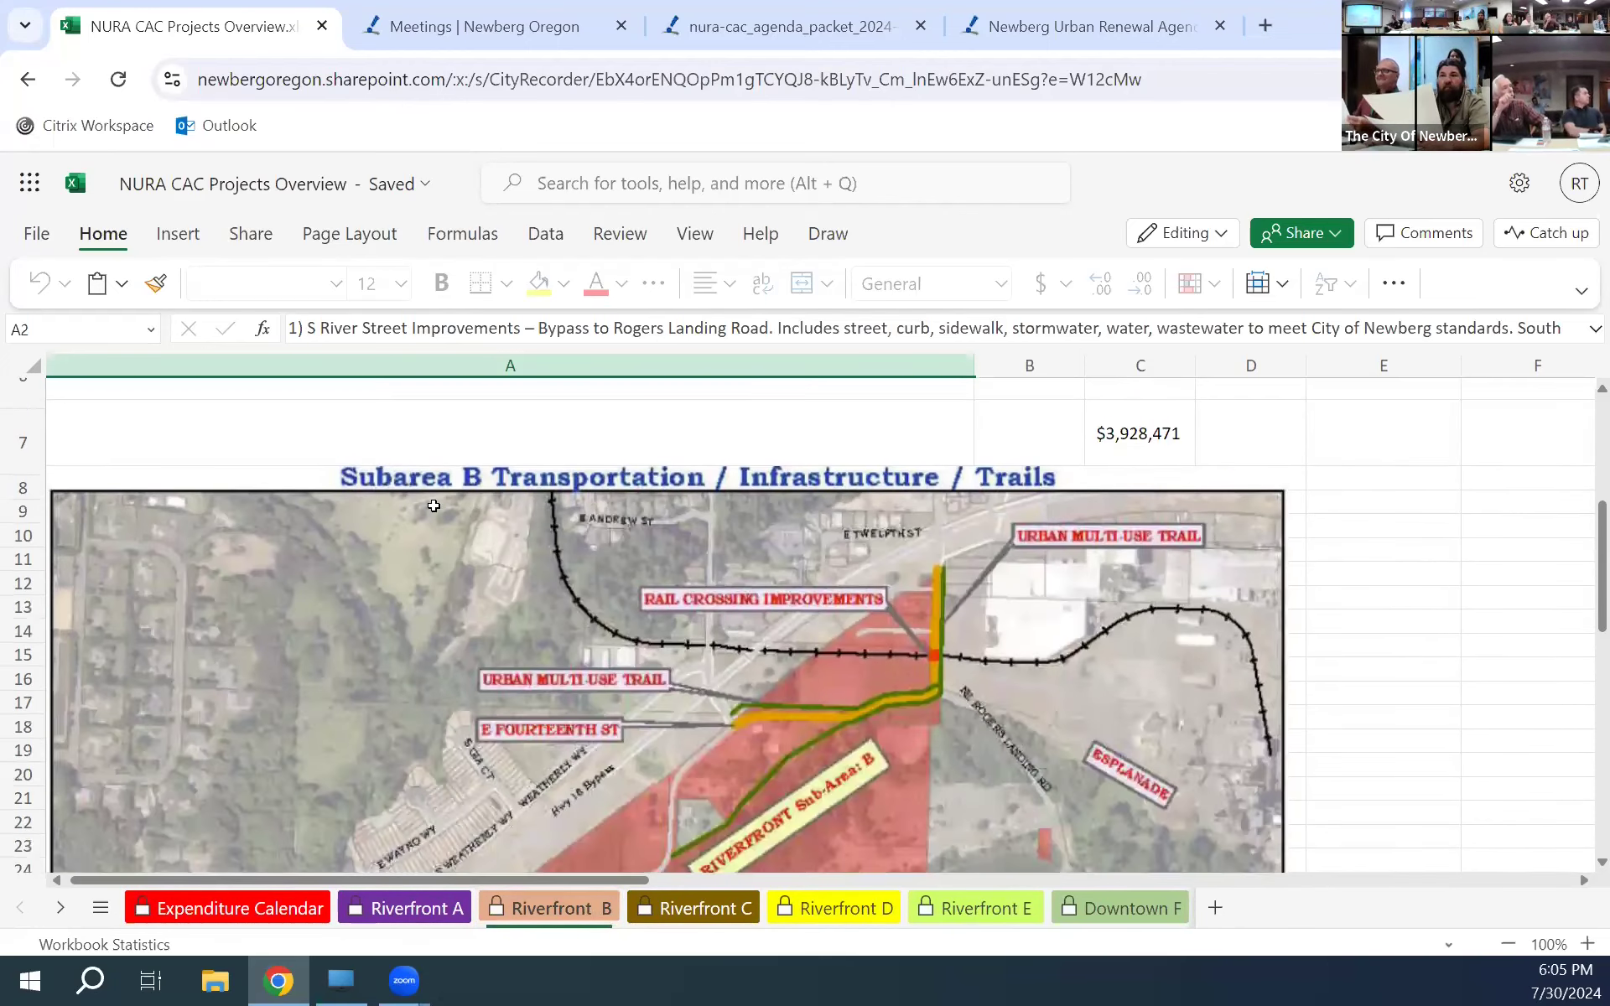
scroll(433, 505, "down", 3)
scroll(434, 506, "down", 1)
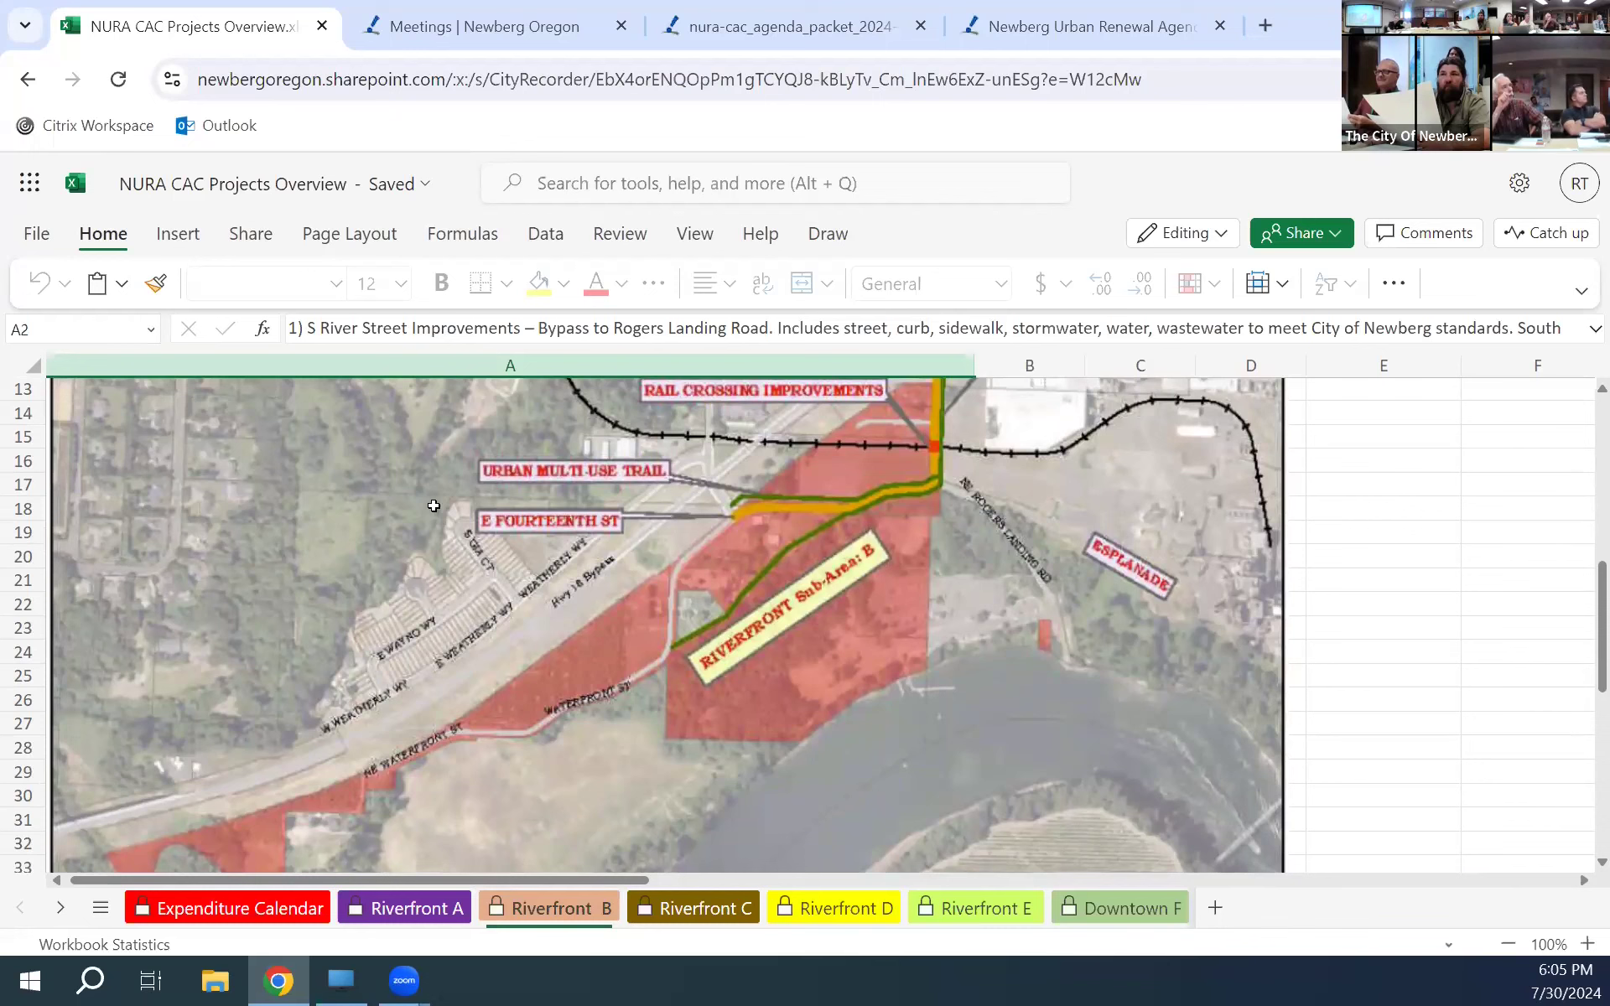
scroll(433, 506, "up", 1)
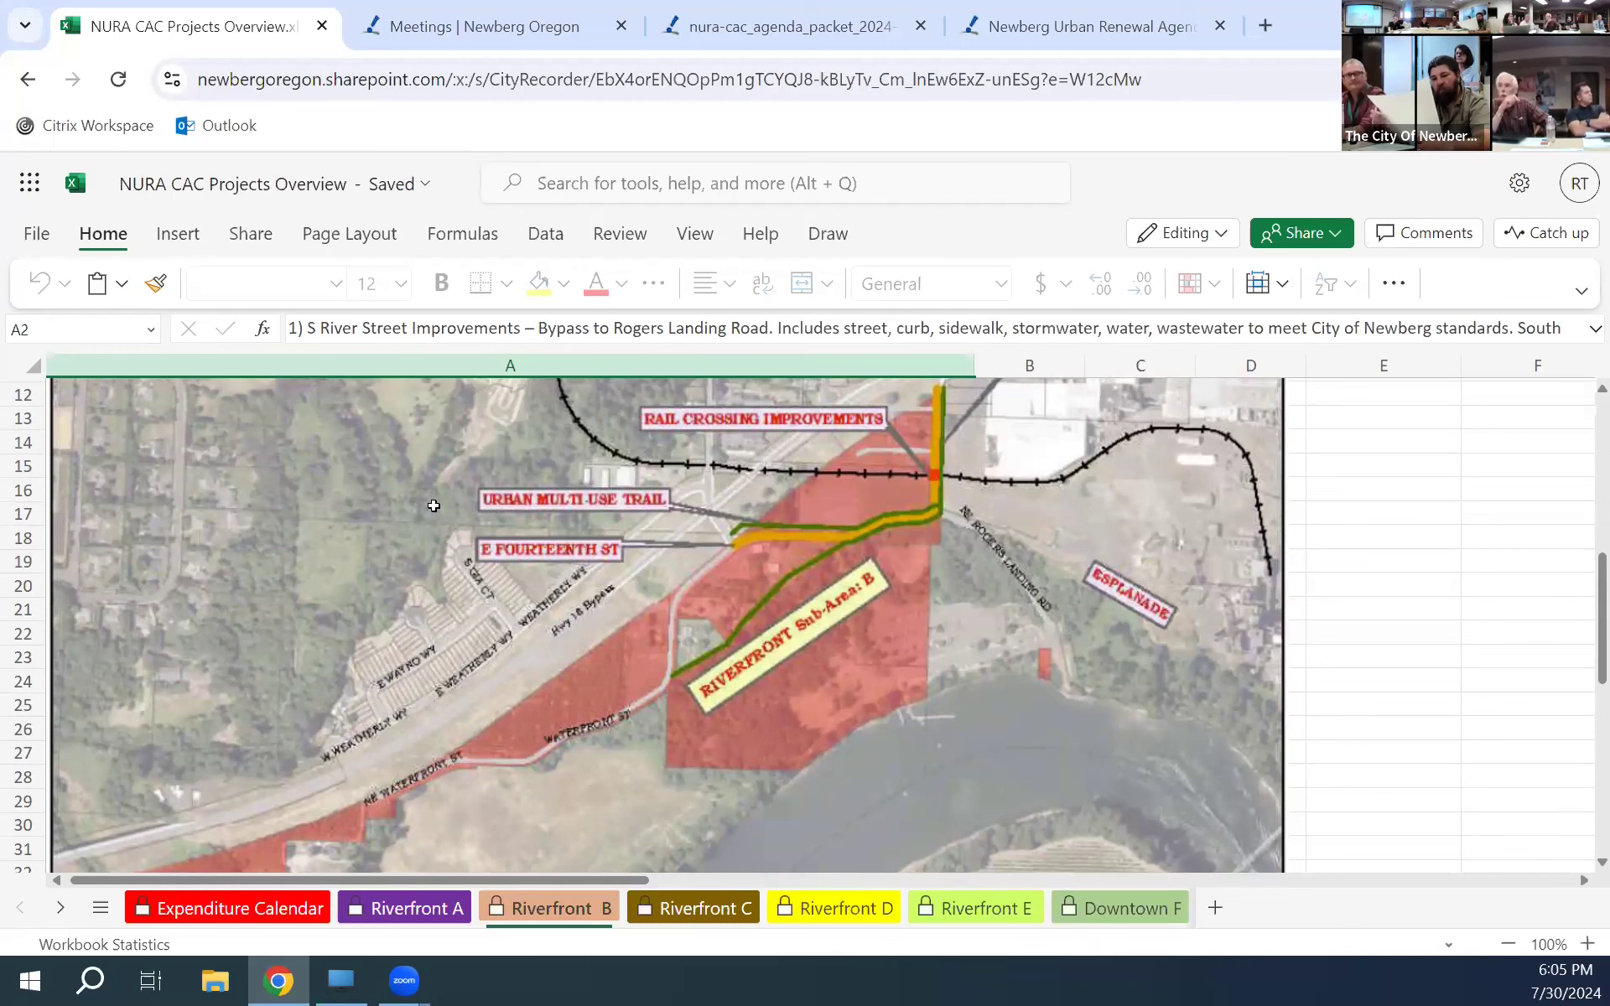
scroll(434, 506, "up", 5)
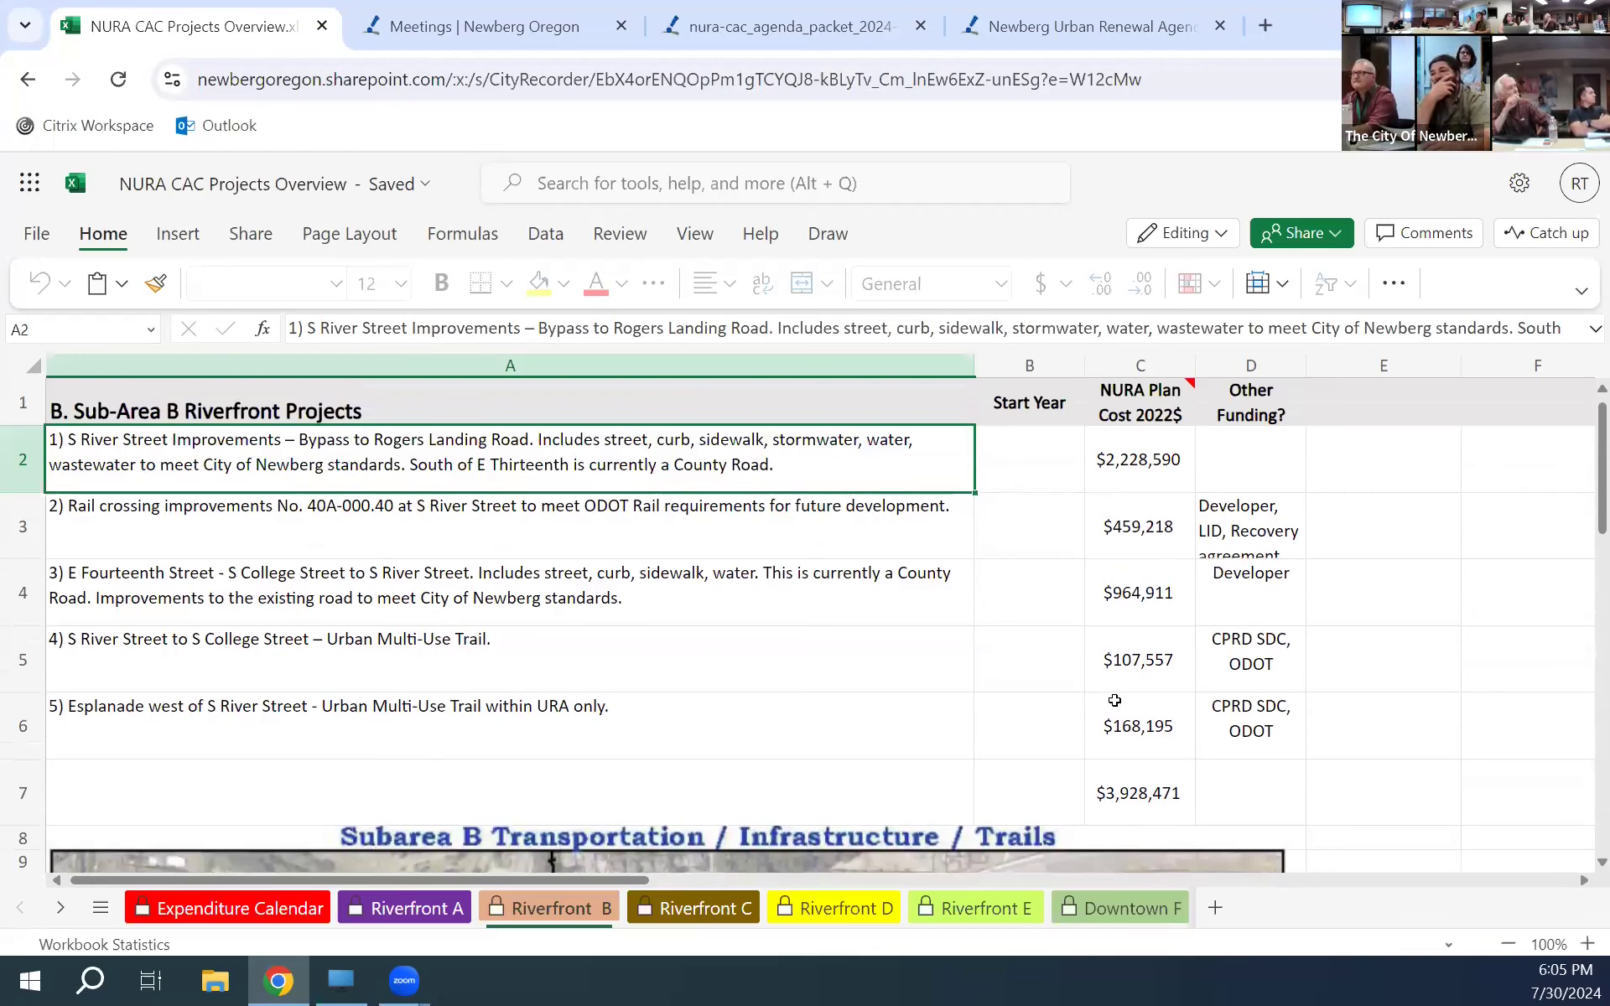
- Check the Expenditure Calendar sheet again and review the Riverfront C project and its Subarea C Wastewater Infrastructure map
left_click(228, 907)
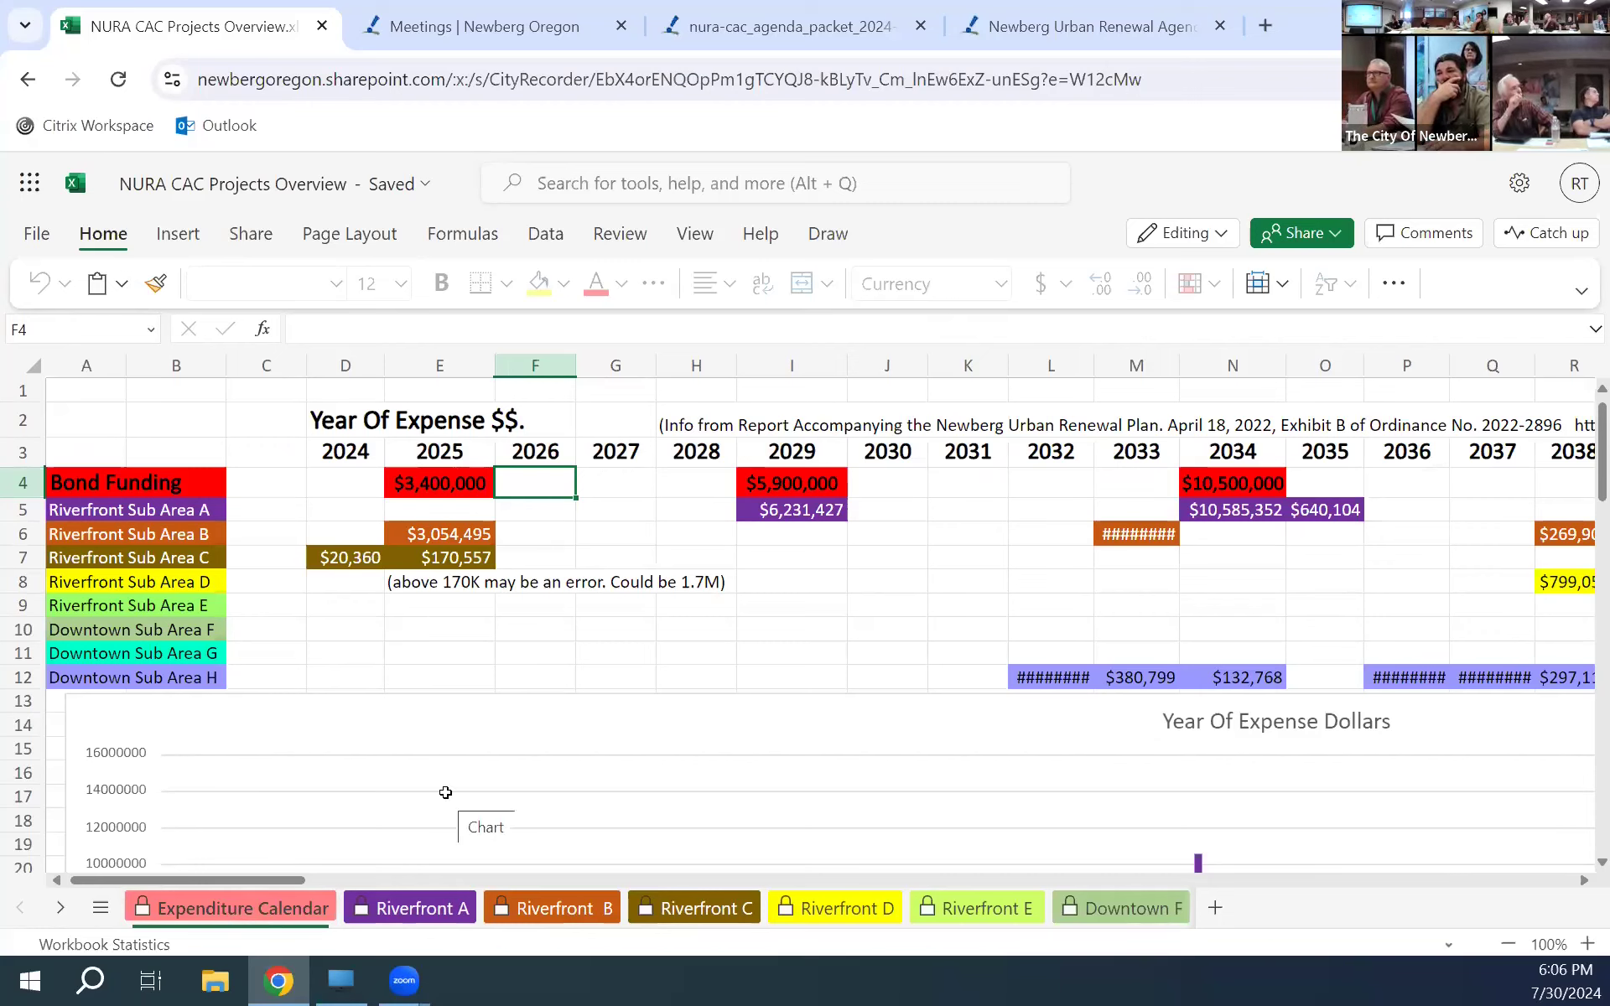
left_click(681, 911)
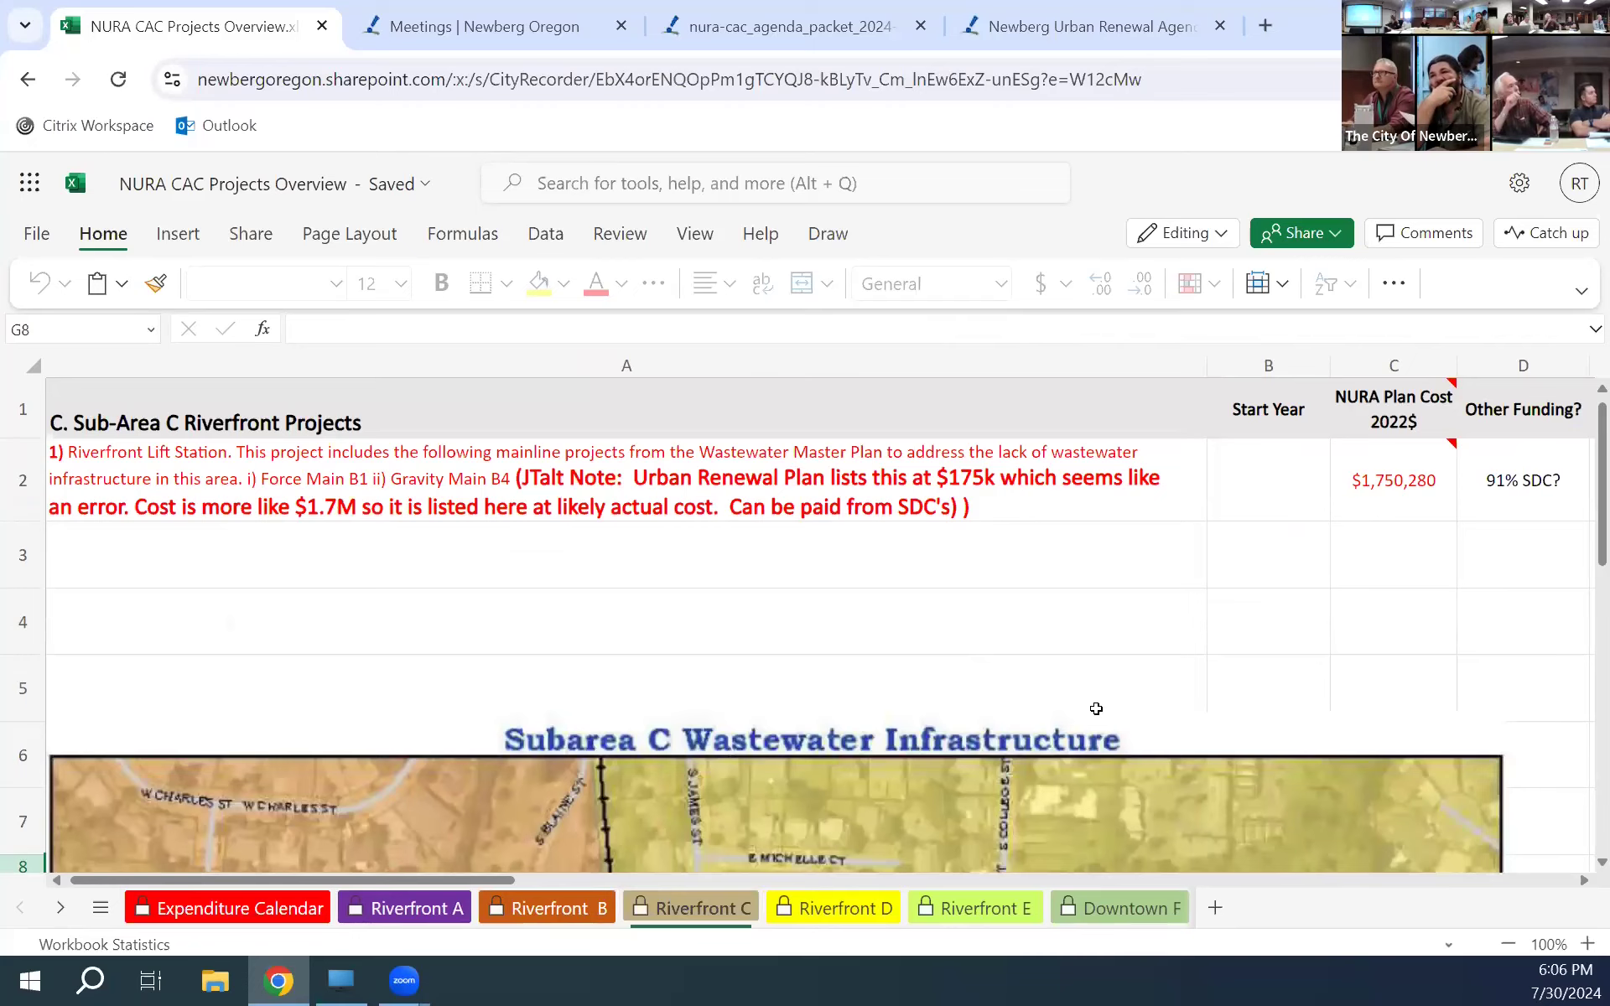
scroll(1096, 709, "down", 5)
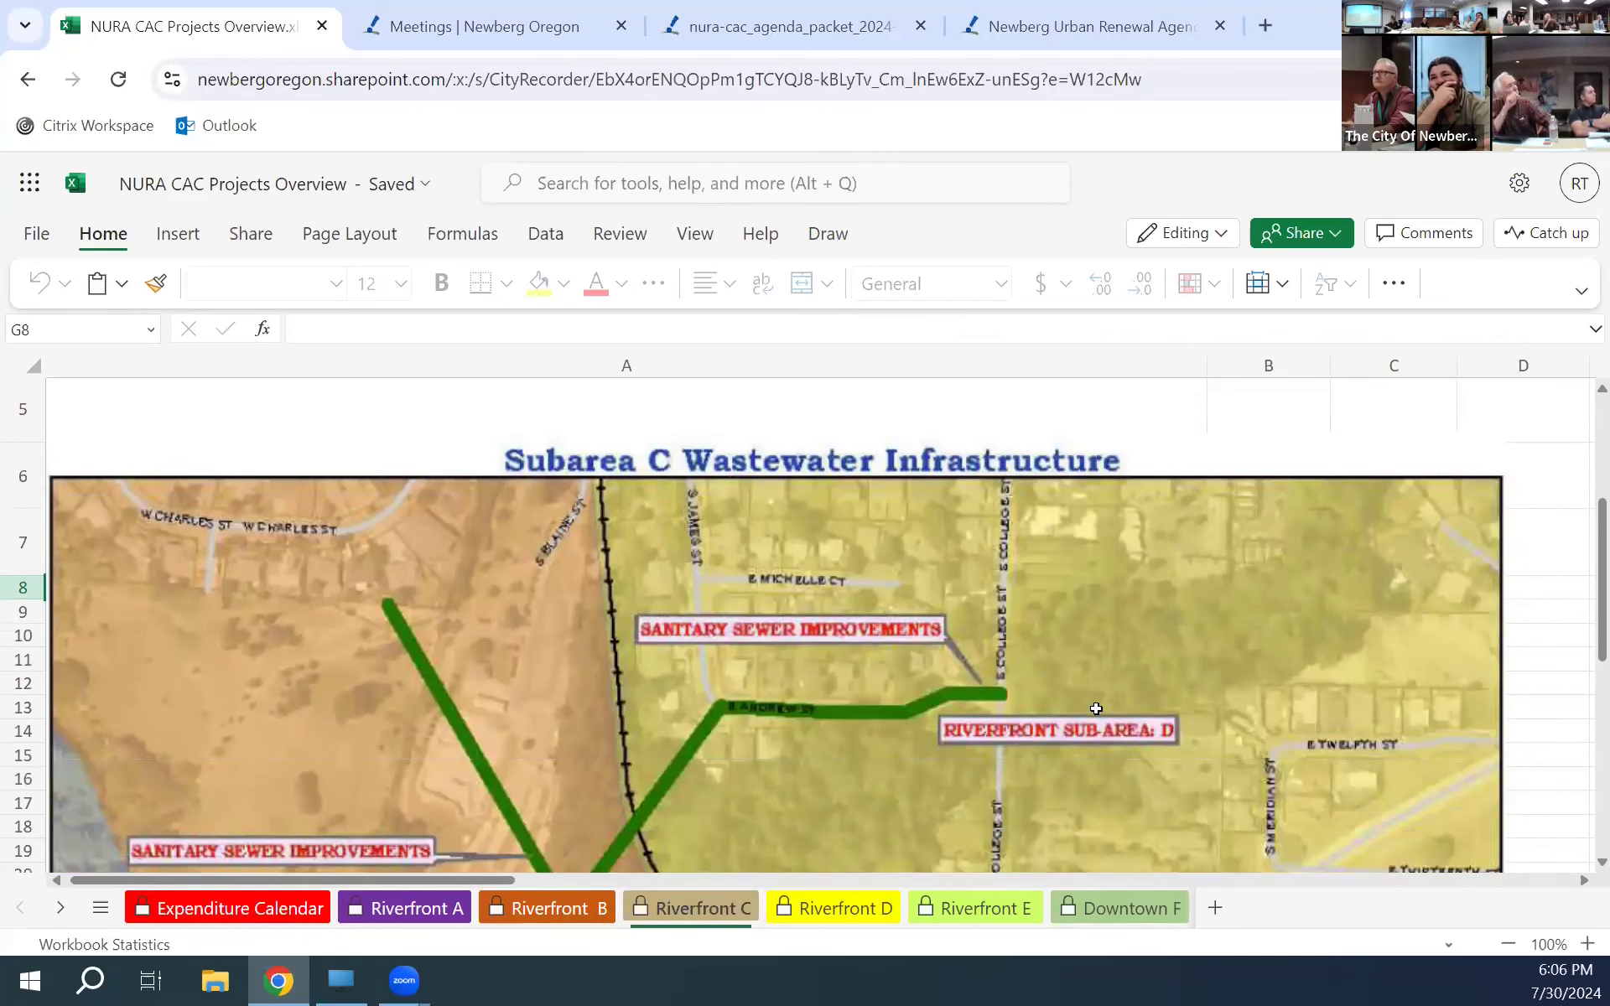
scroll(1096, 708, "down", 3)
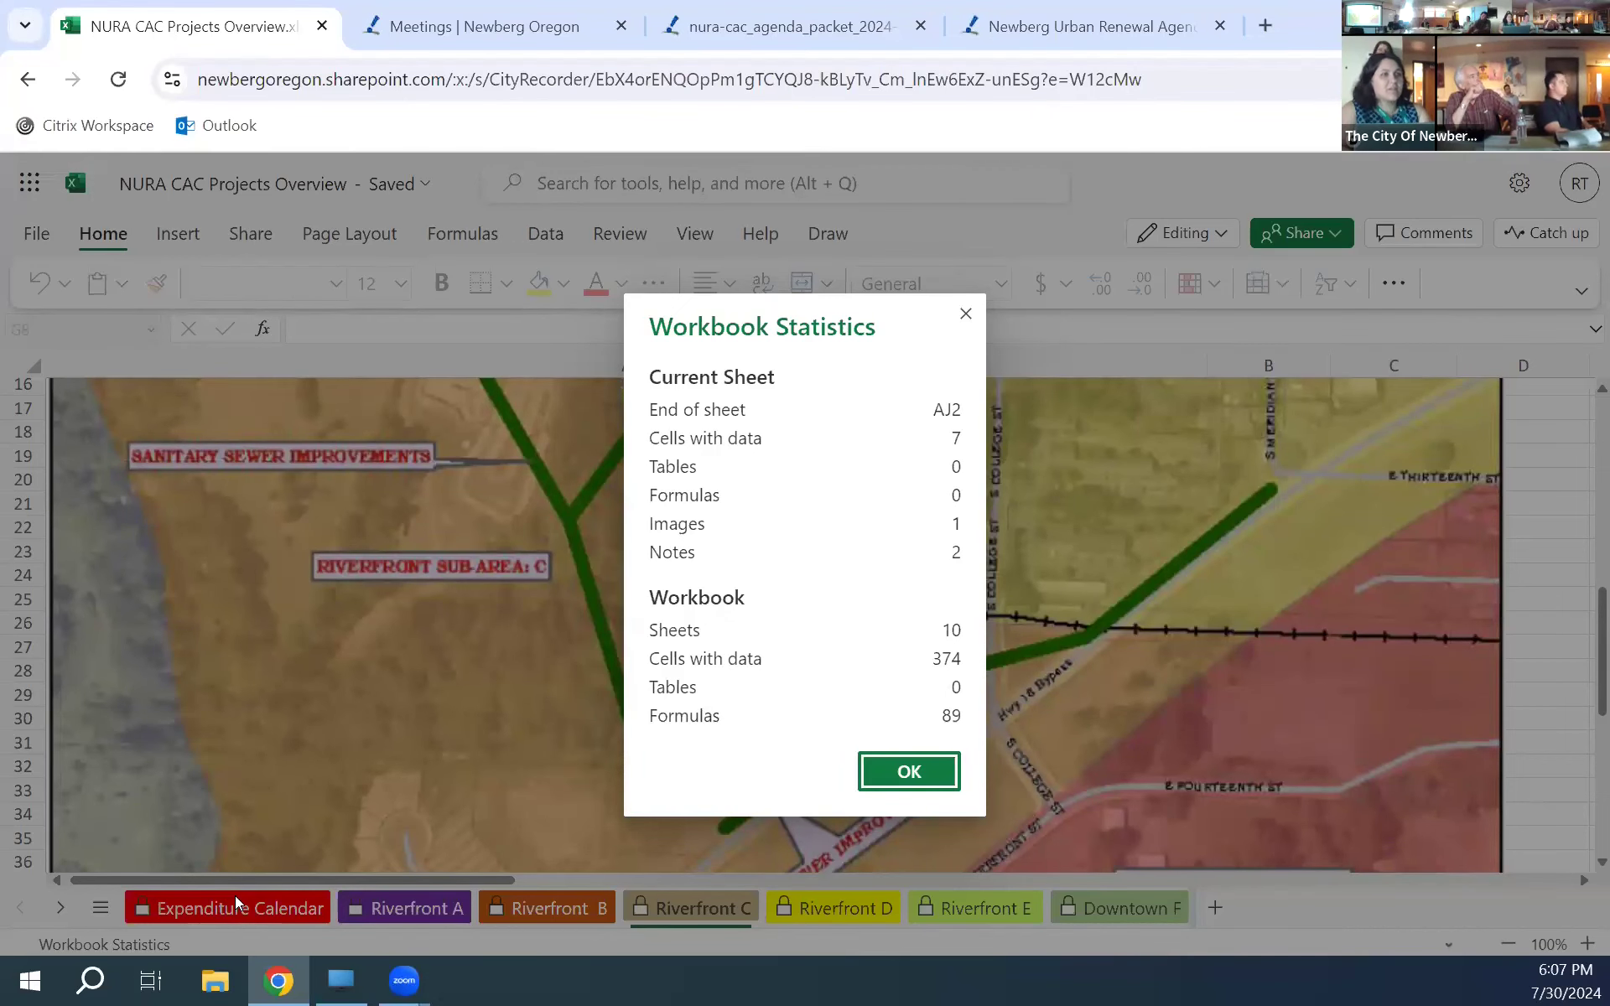
- Return to the Expenditure Calendar sheet and view the riverfront areas on the Dates of Sub Area Projects map
left_click(228, 909)
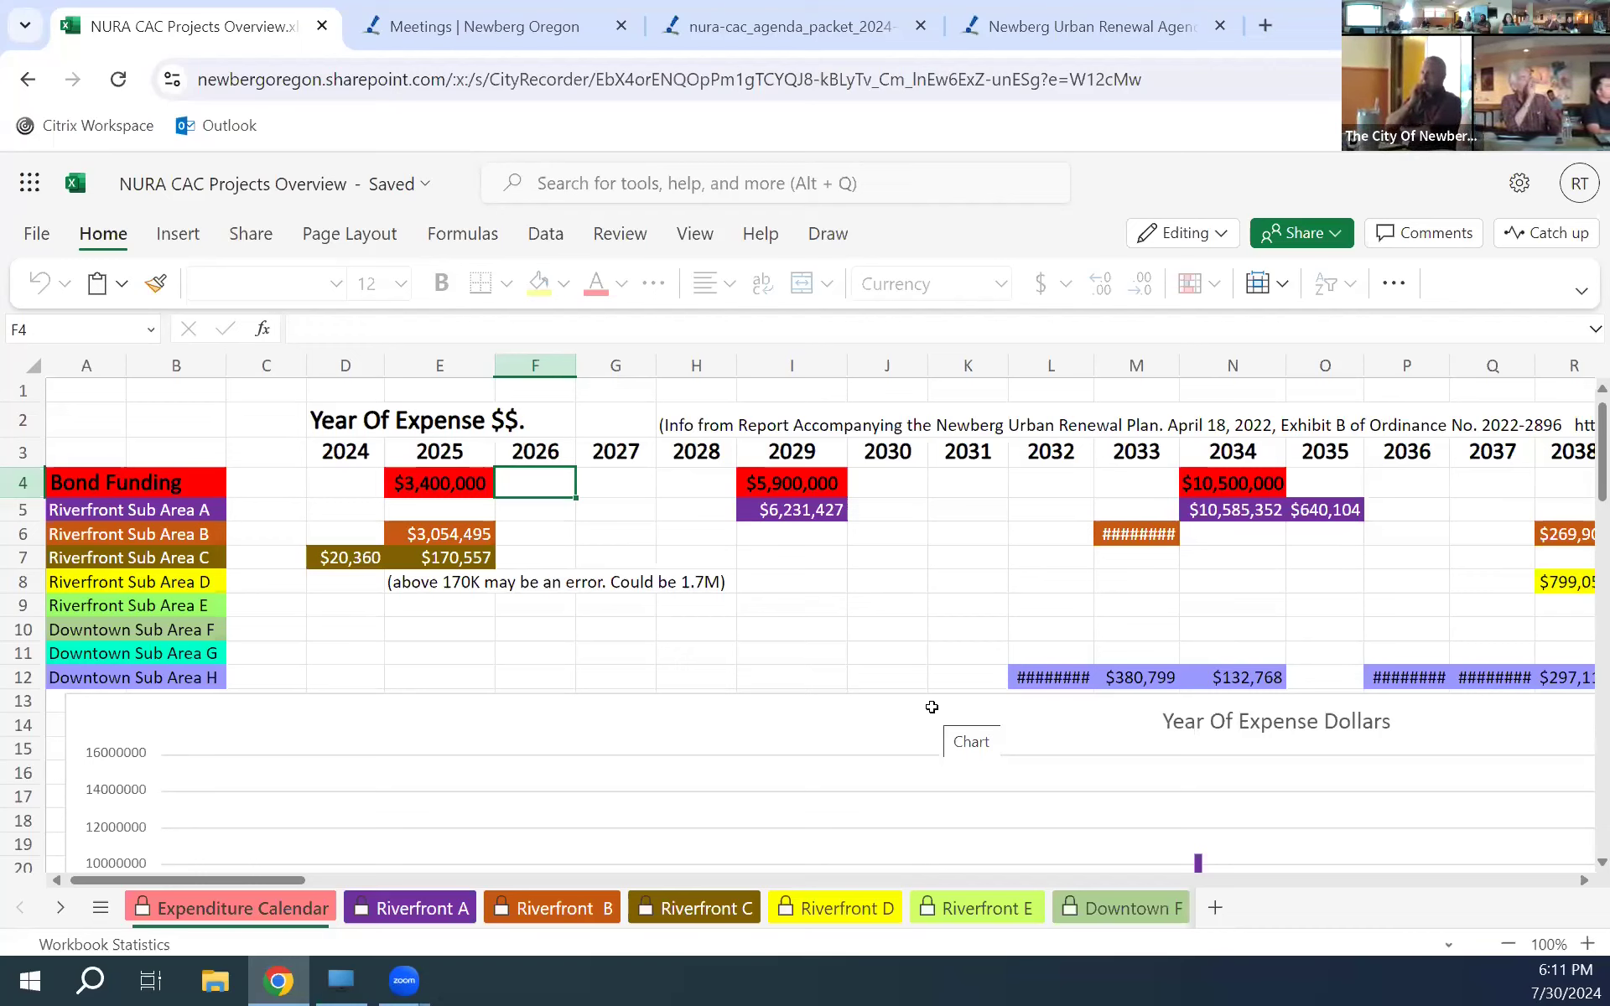
scroll(932, 707, "down", 6)
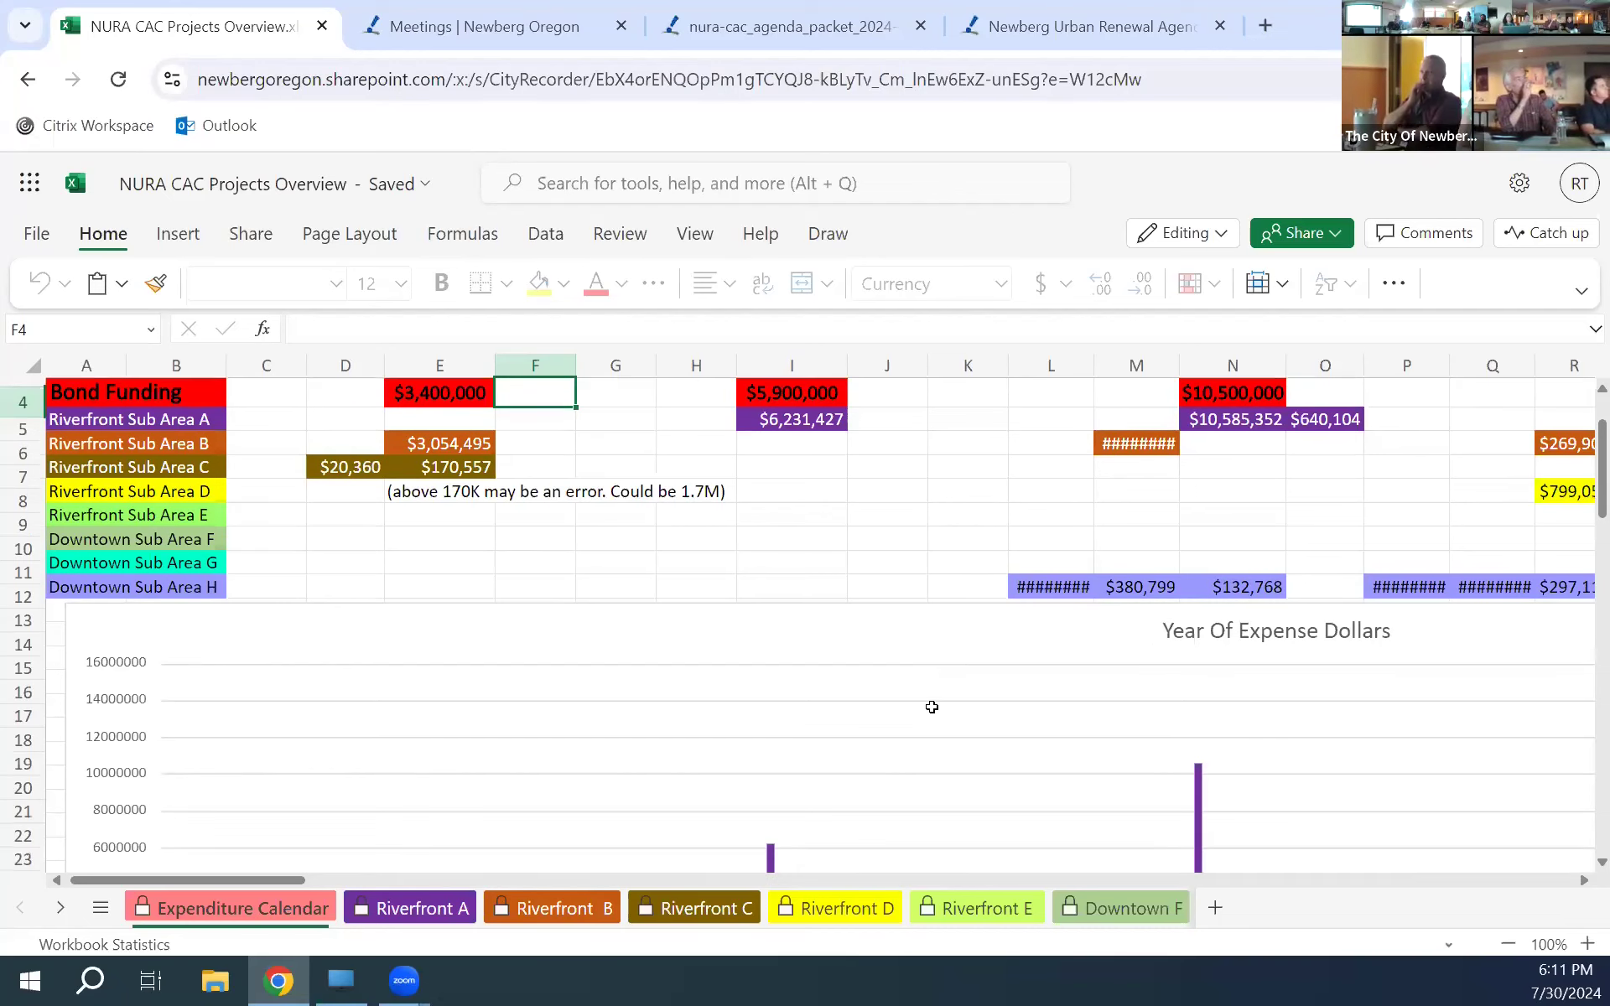
scroll(932, 707, "down", 5)
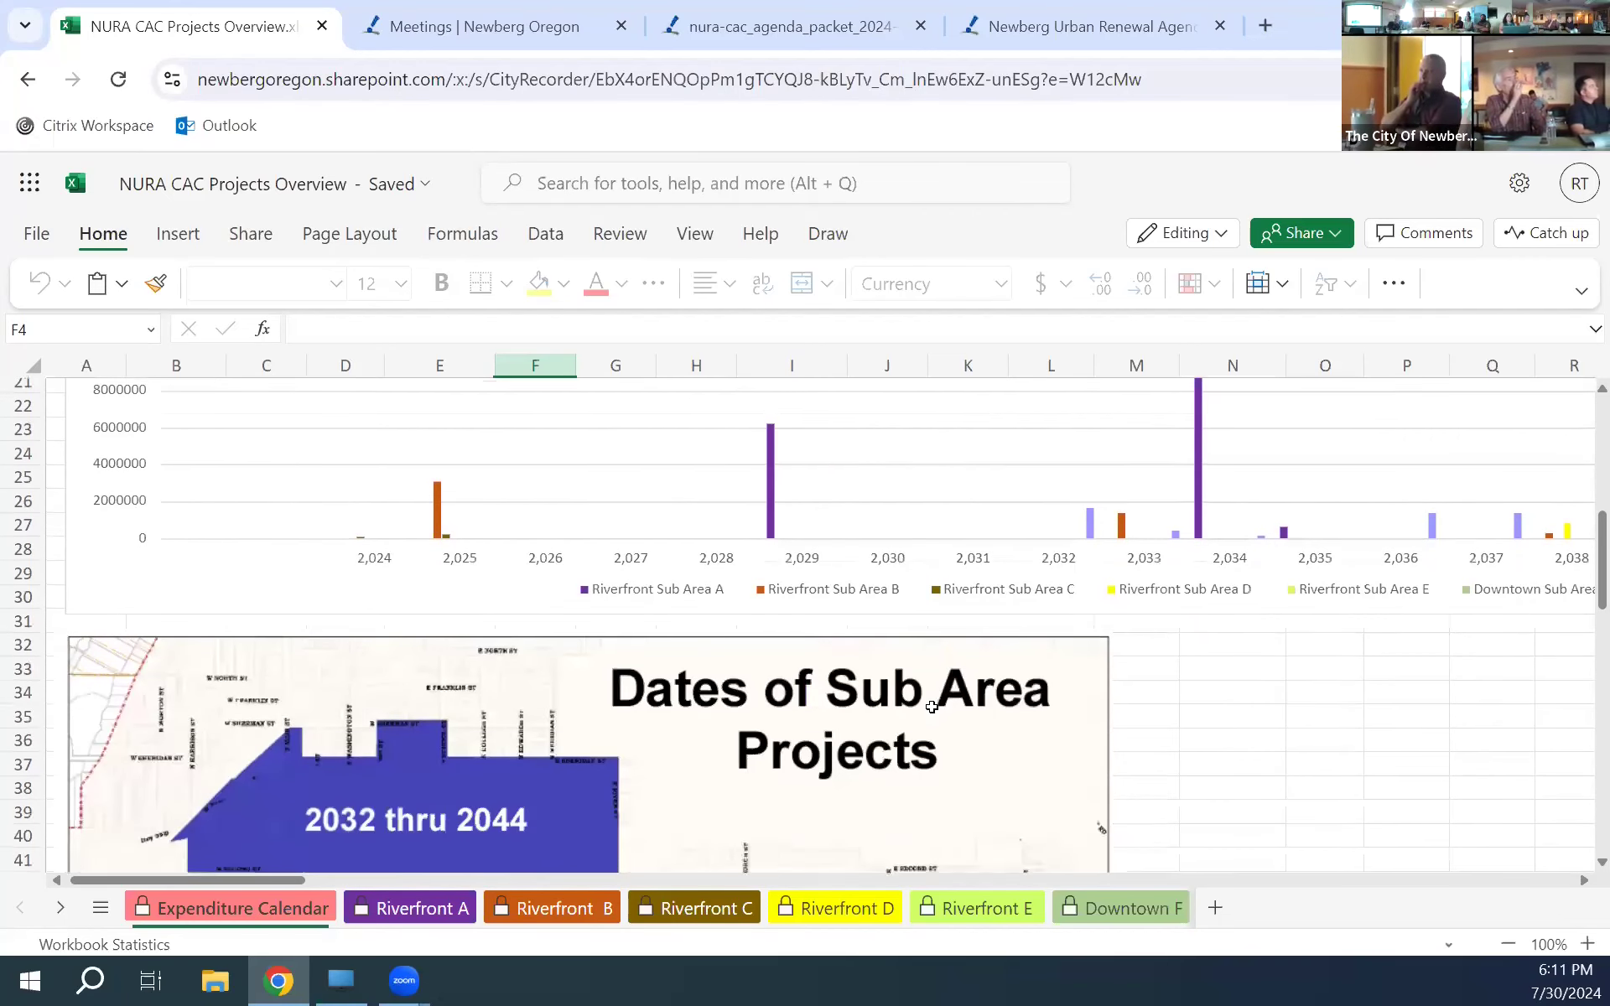
scroll(932, 707, "down", 6)
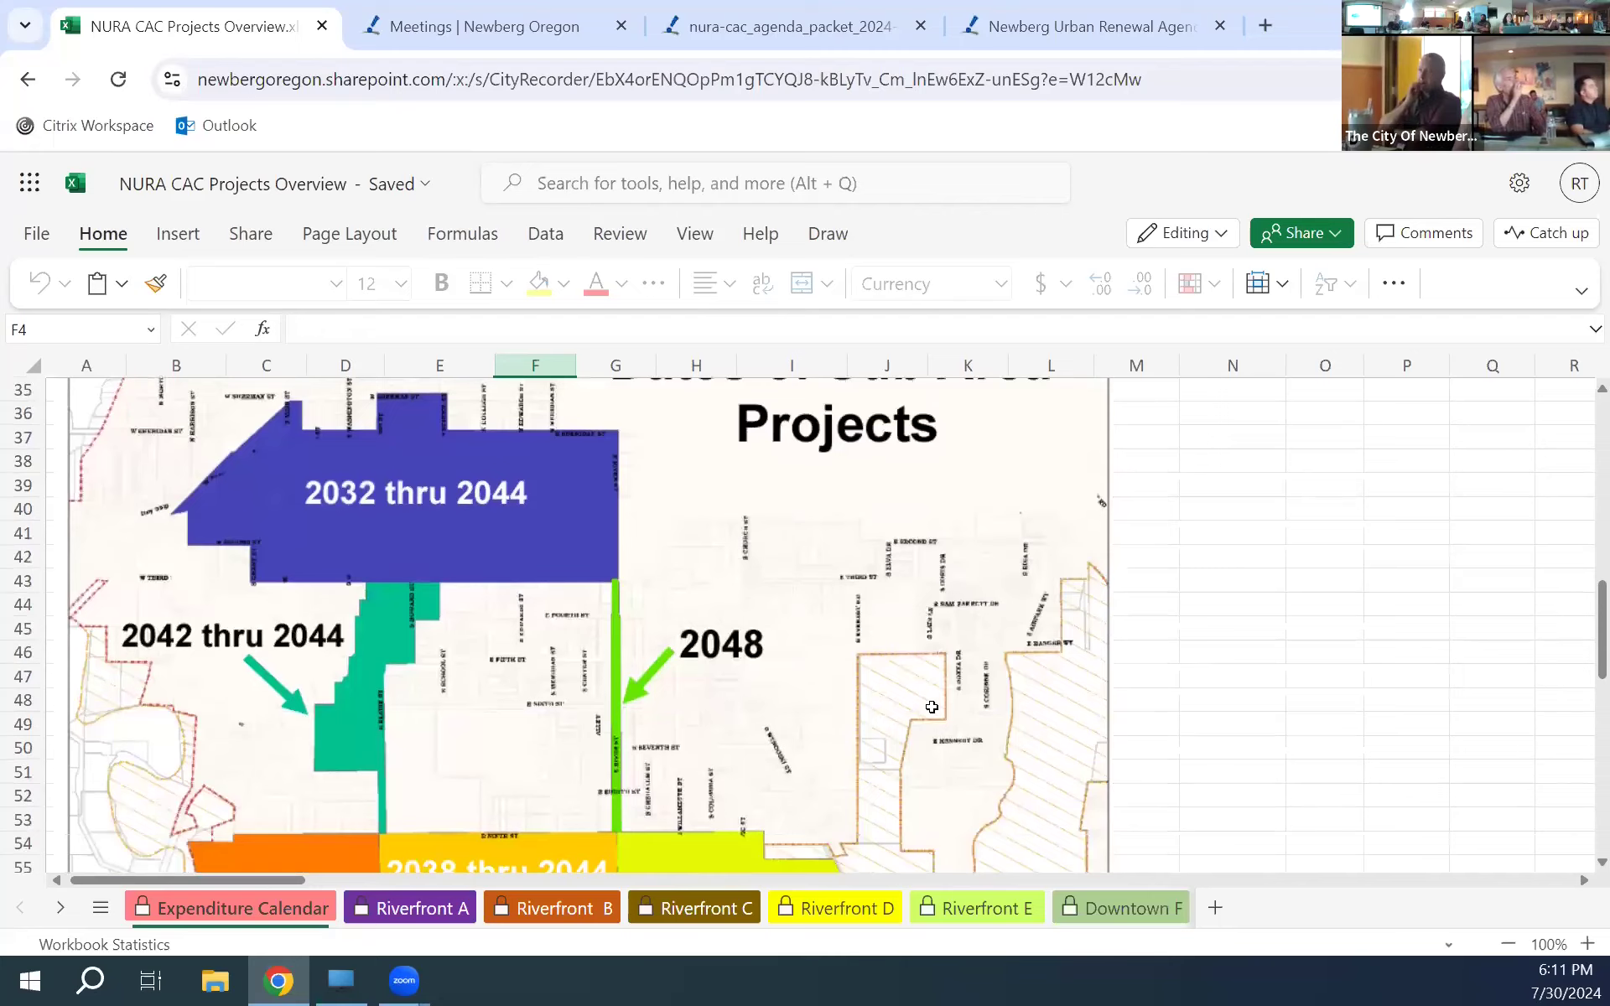
scroll(932, 707, "down", 1)
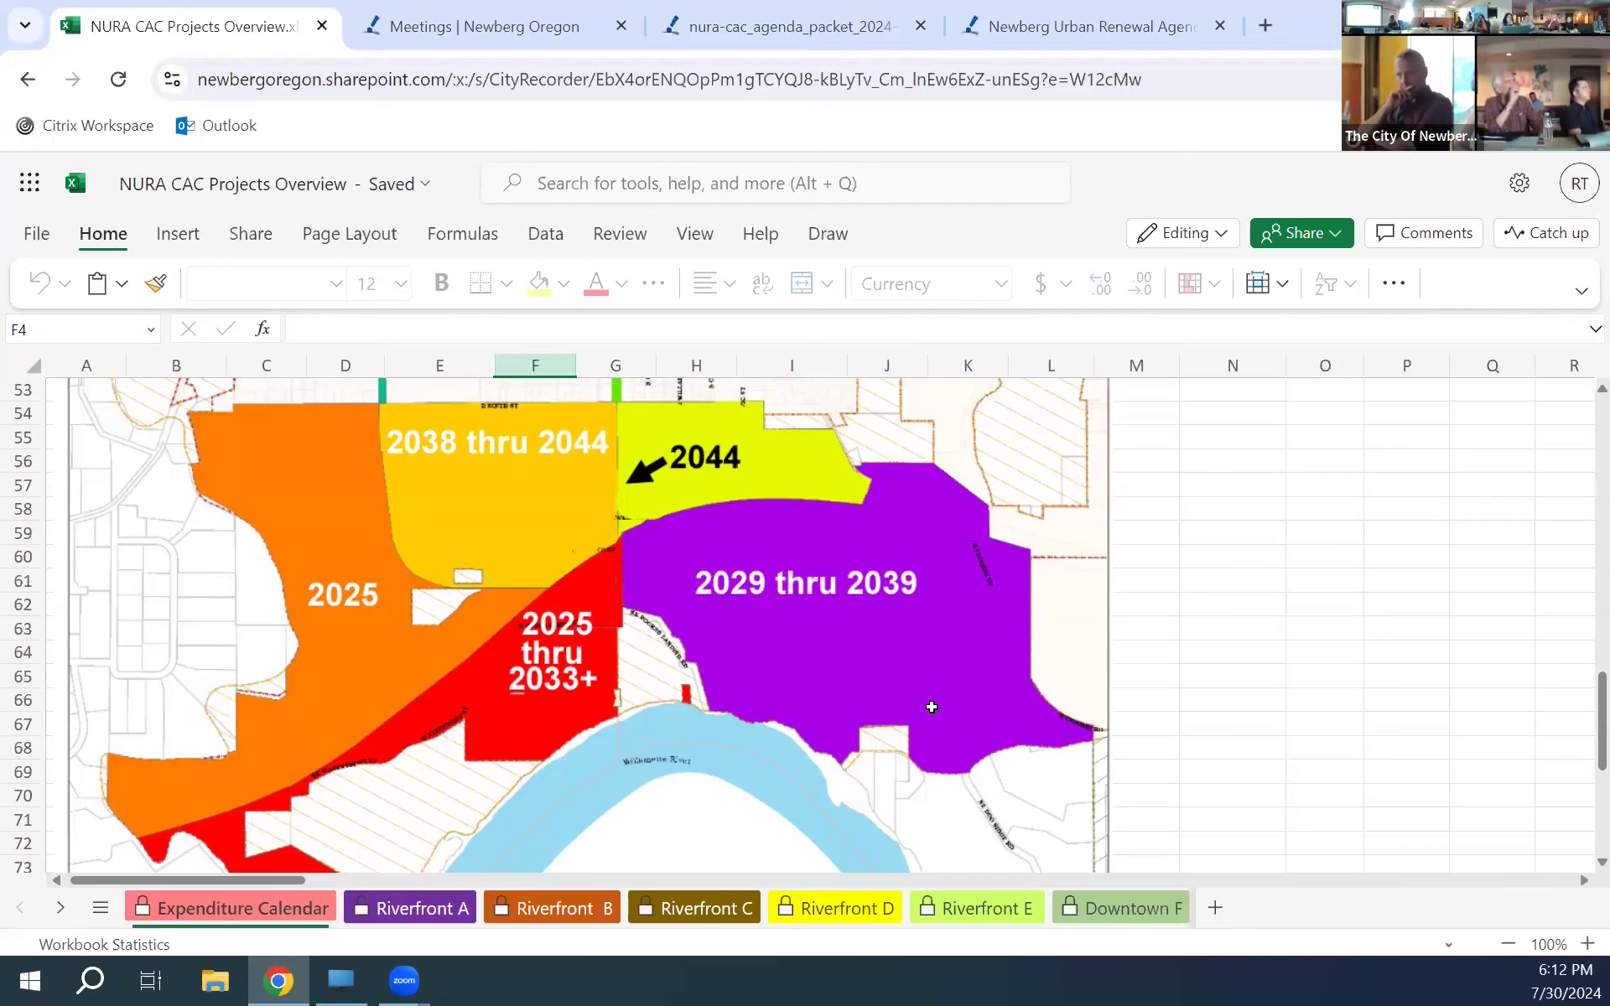
- Look over the downtown and riverfront areas on the Dates of Sub Area Projects map
scroll(932, 707, "down", 2)
scroll(931, 707, "up", 6)
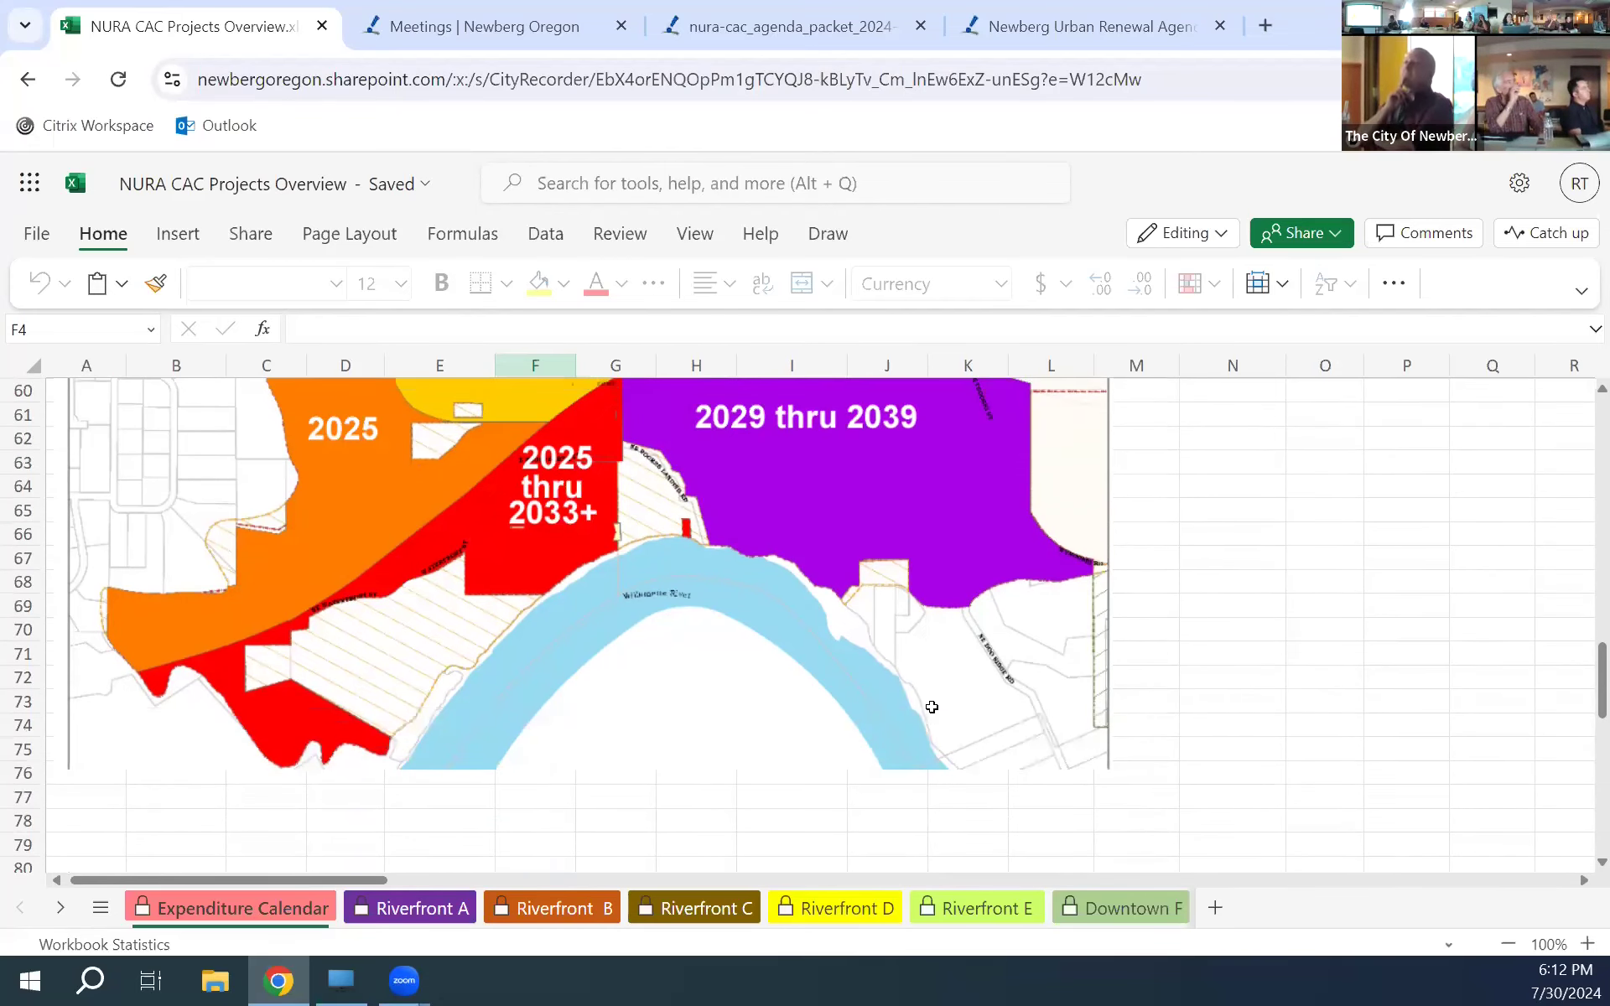
scroll(932, 707, "up", 1)
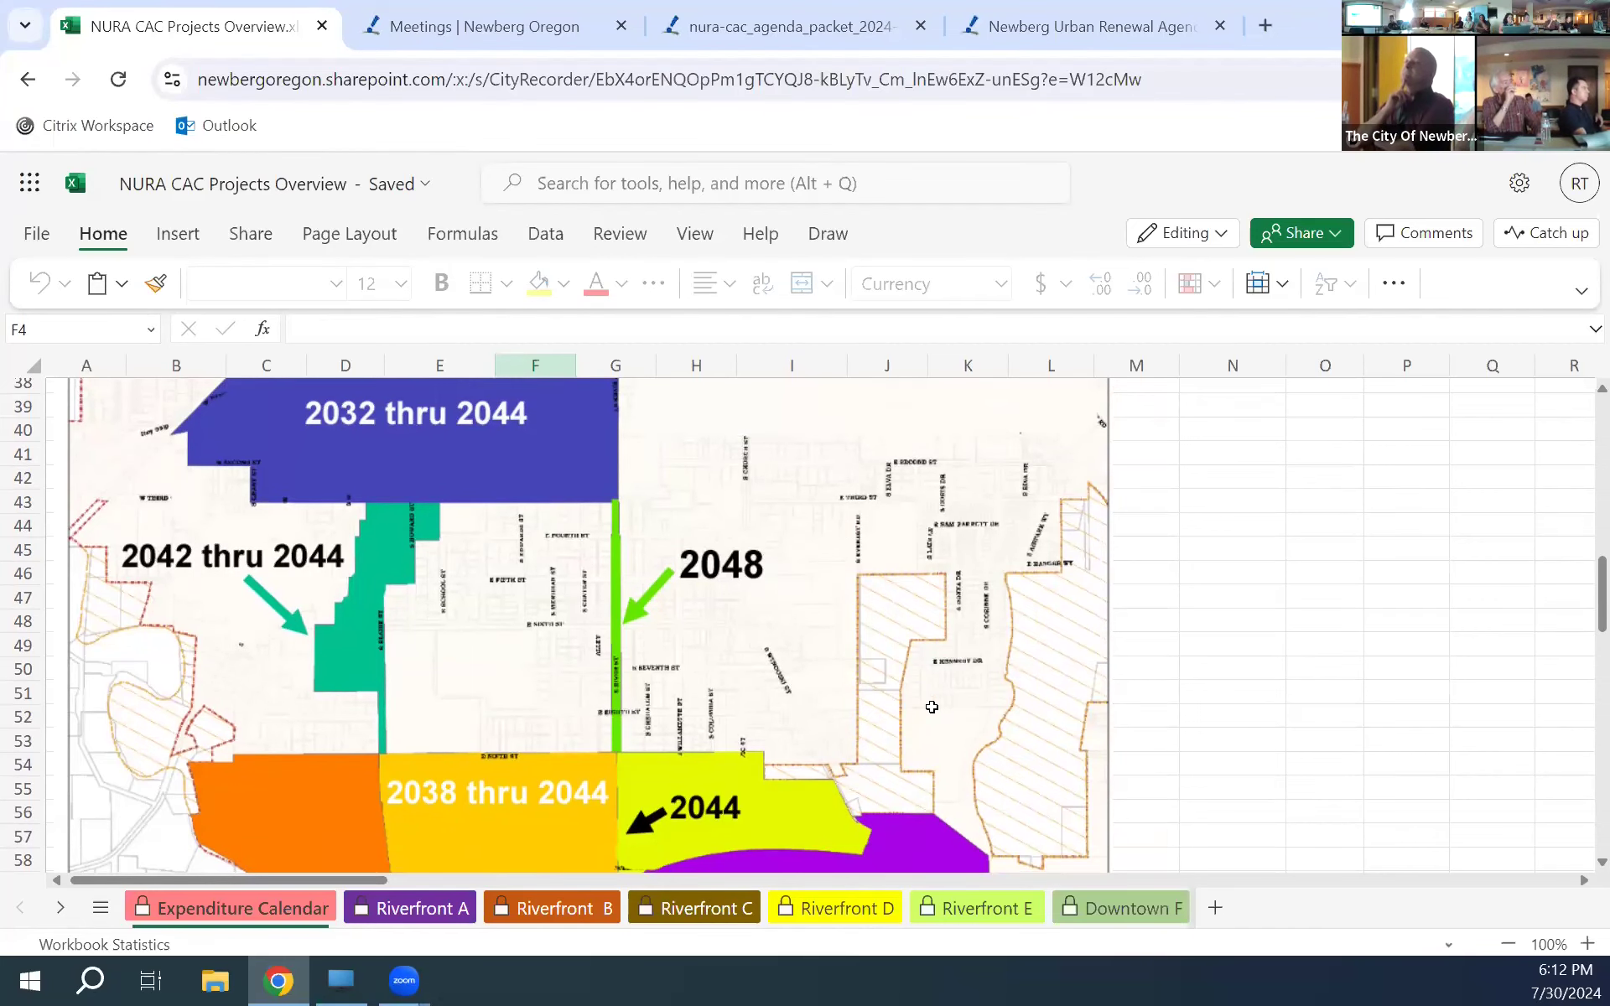
scroll(931, 707, "down", 1)
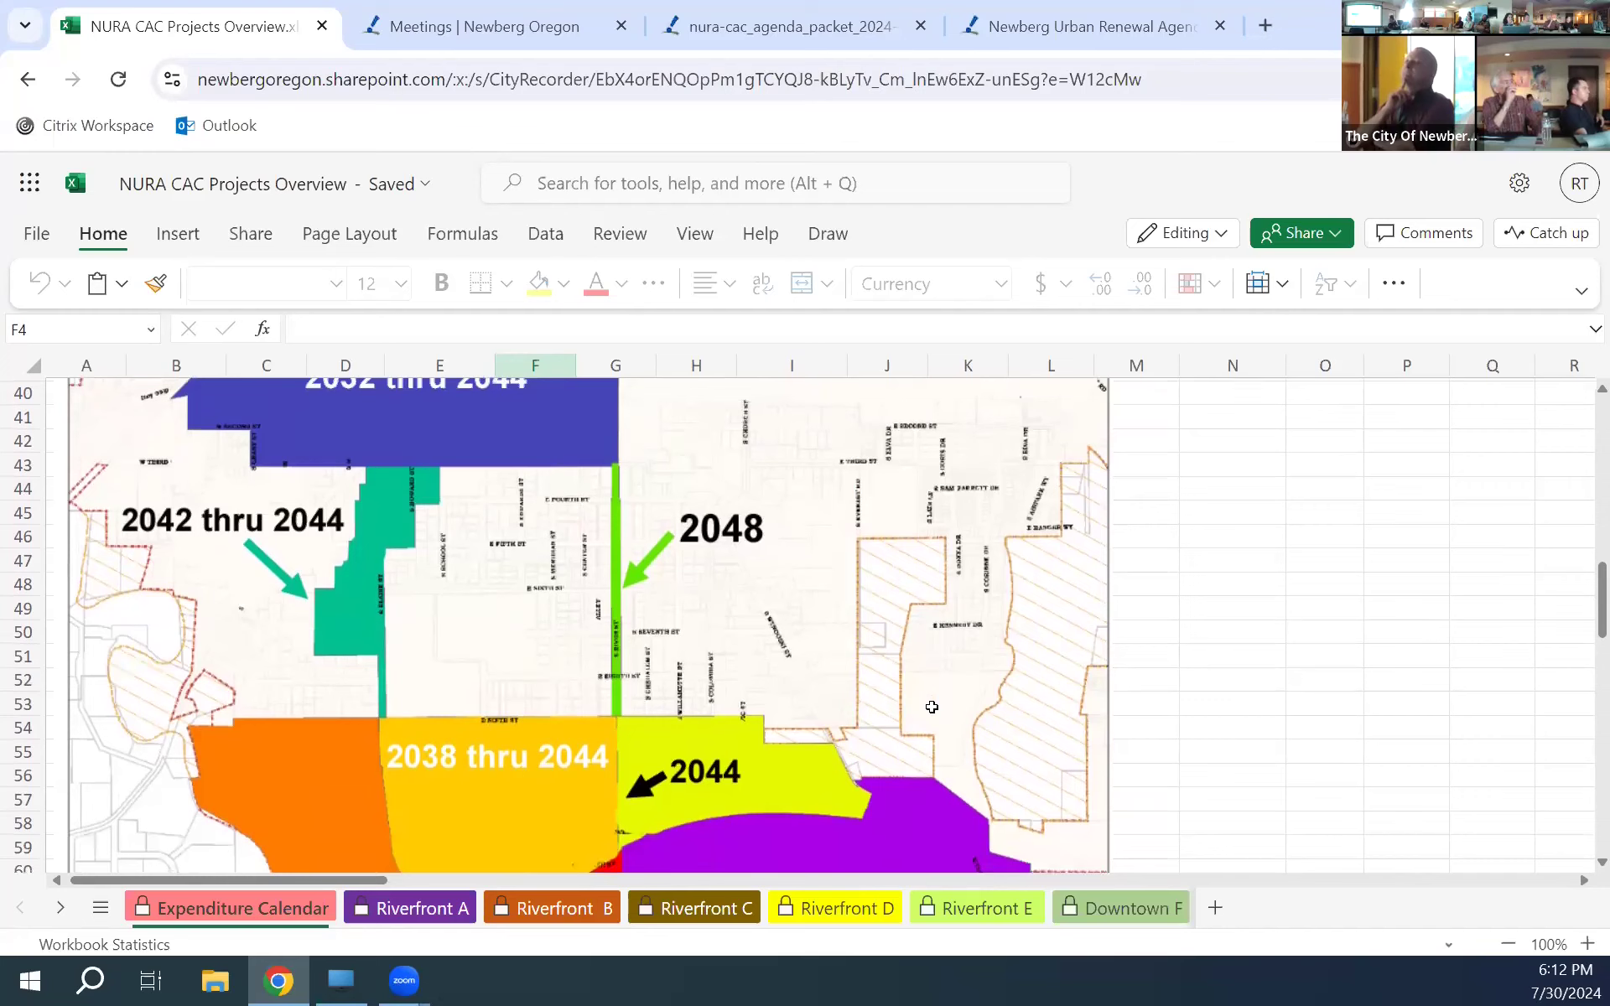
scroll(932, 707, "down", 1)
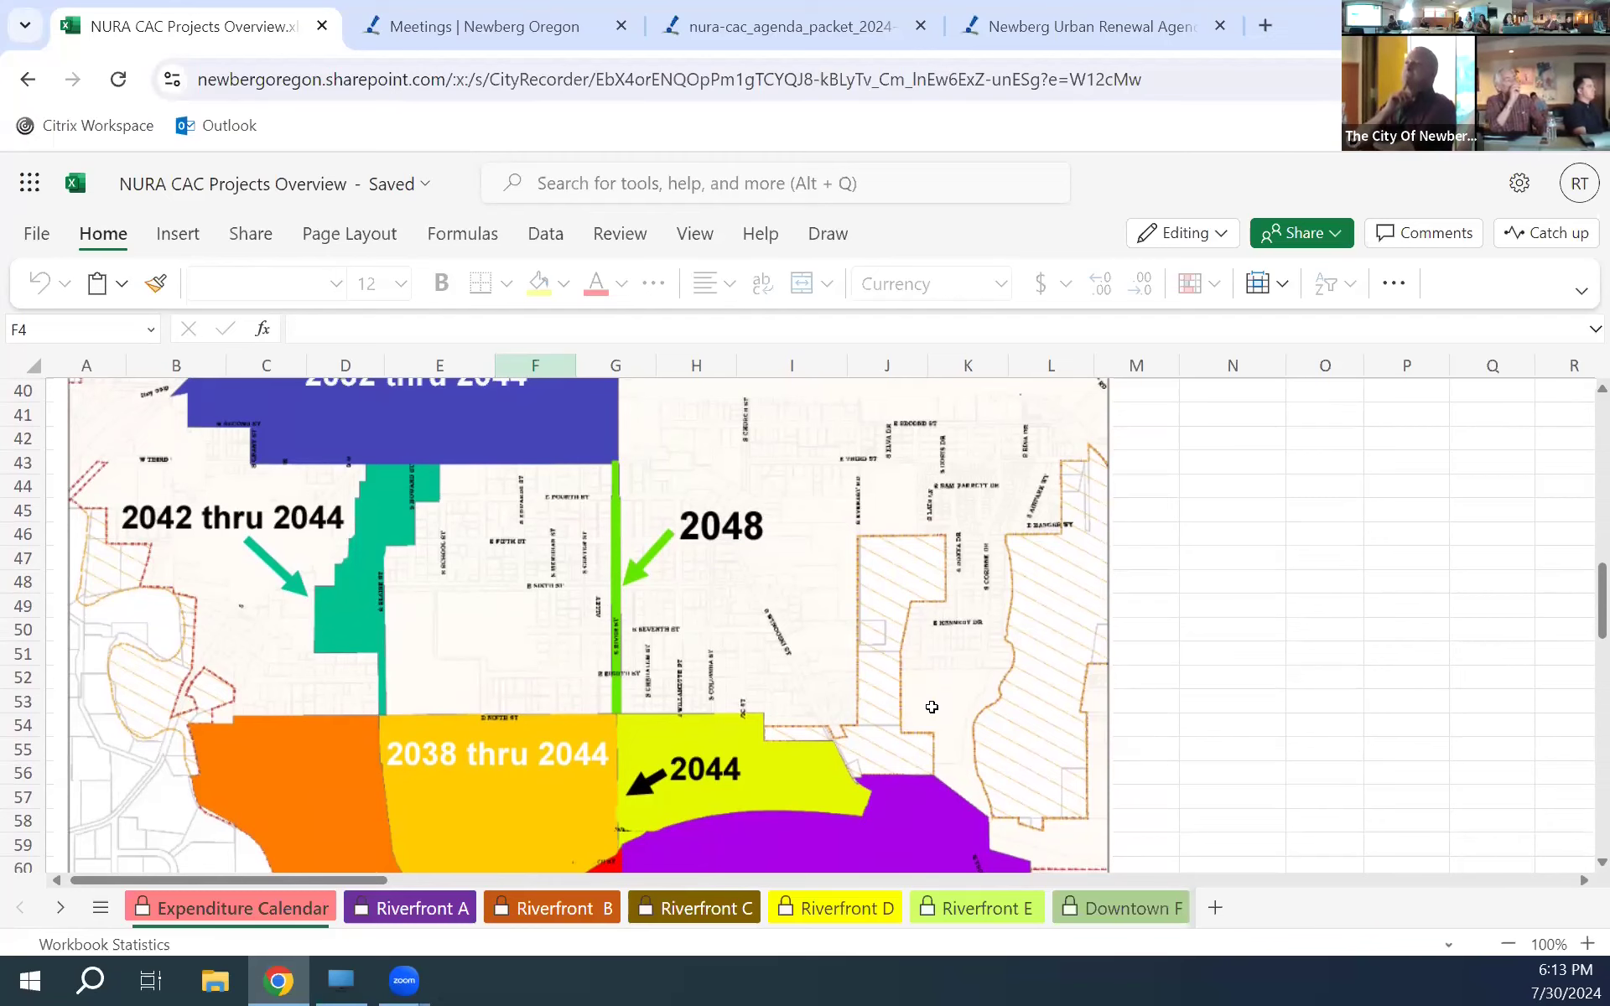
scroll(931, 707, "down", 1)
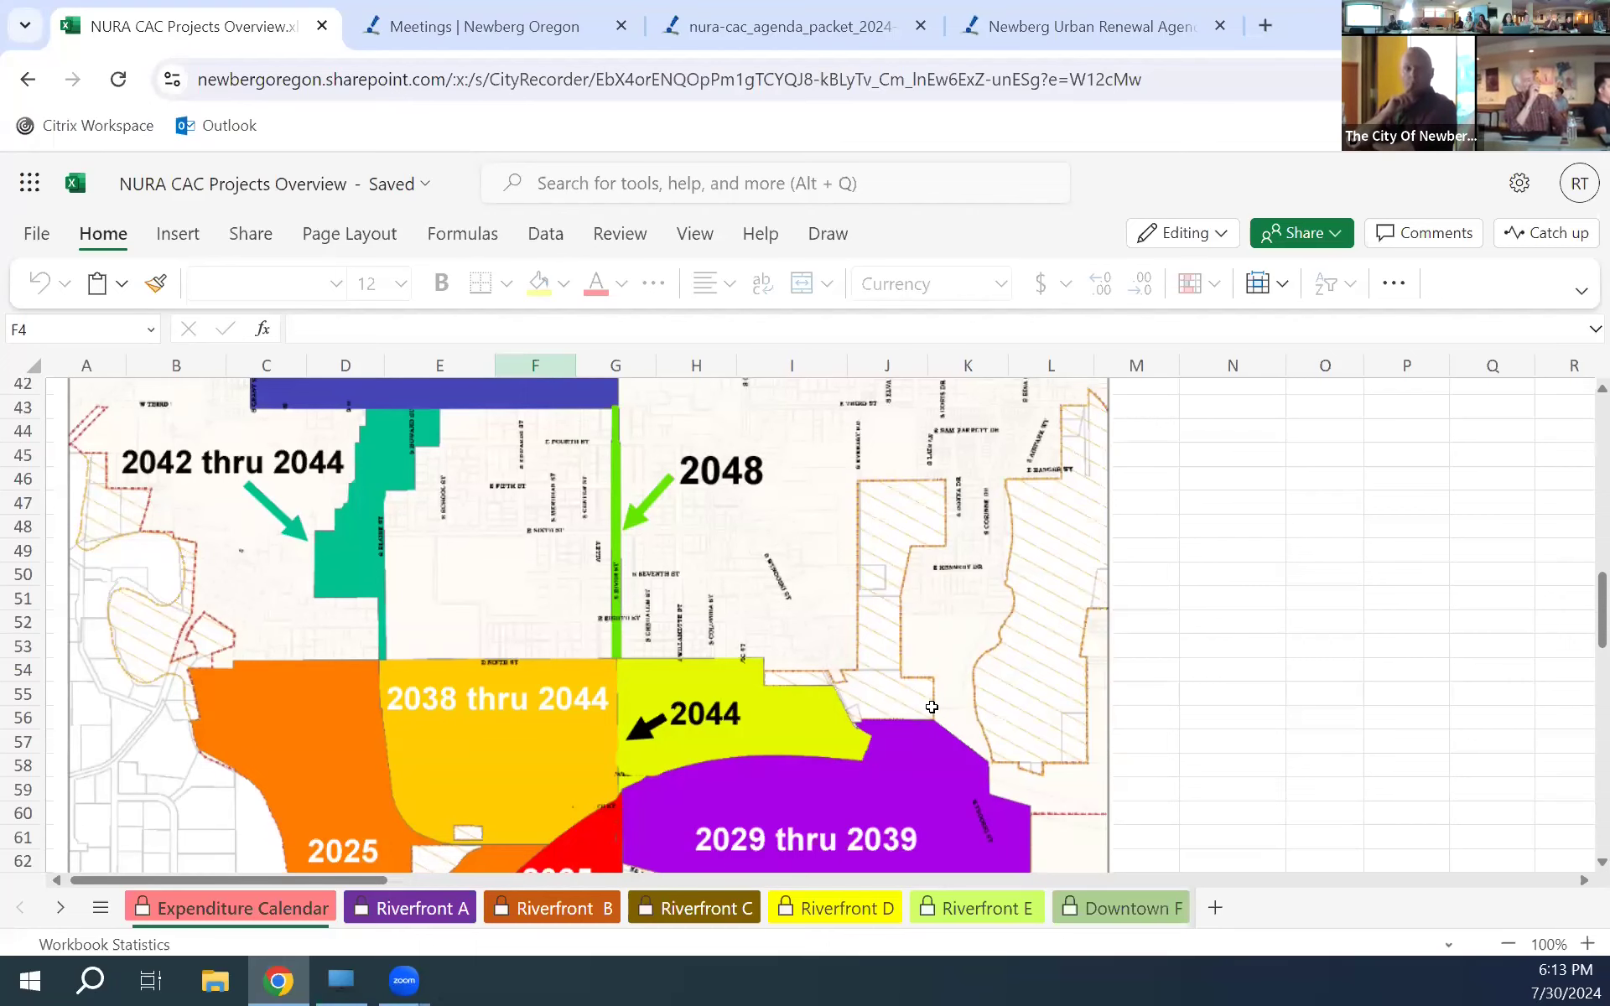
- Read the CAC Nov 30, 2021 minutes excerpt below the map, and return to the riverfront areas on the map
scroll(932, 707, "down", 15)
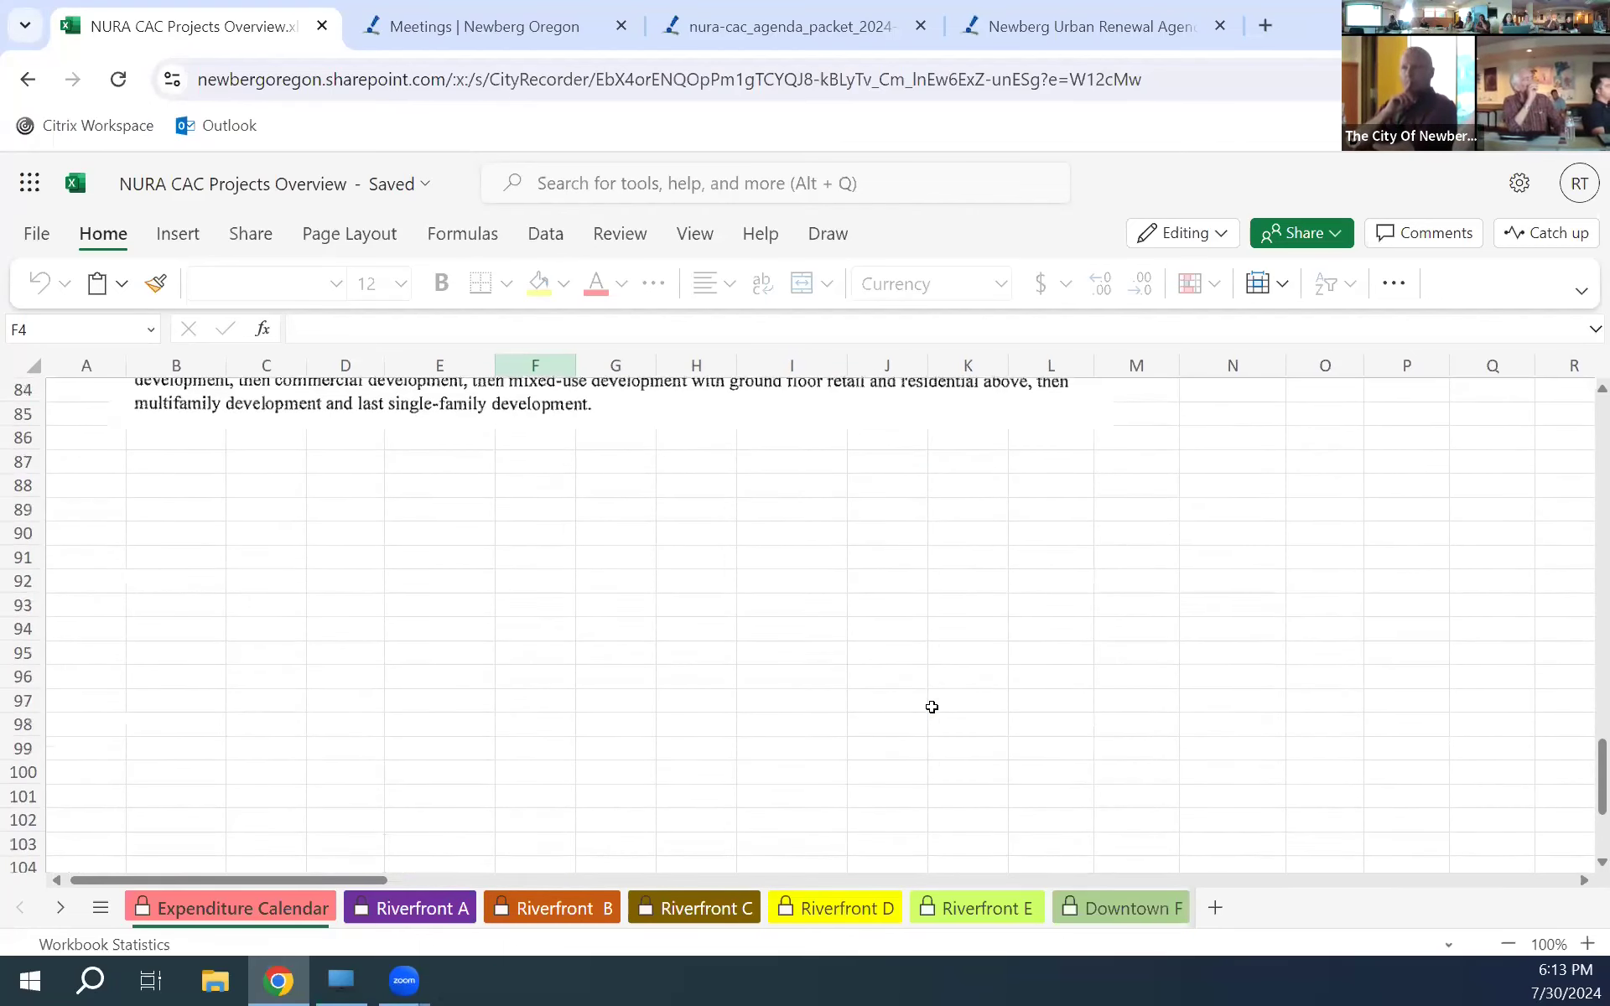
scroll(931, 707, "up", 5)
right_click(931, 707)
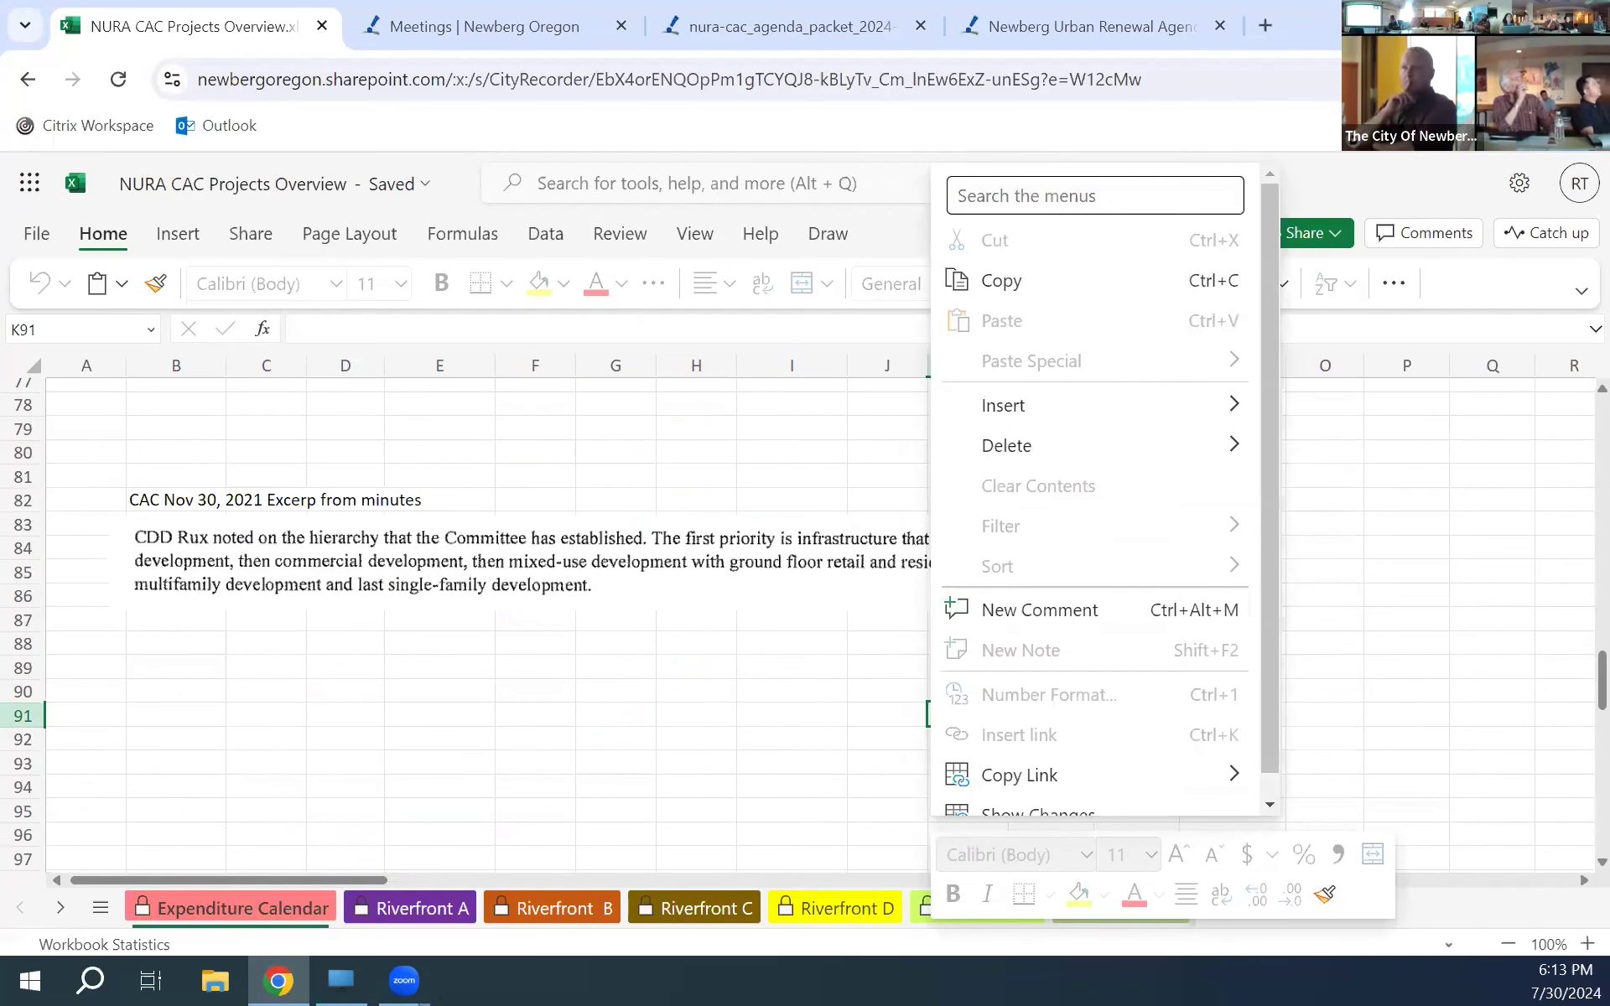
key("Escape")
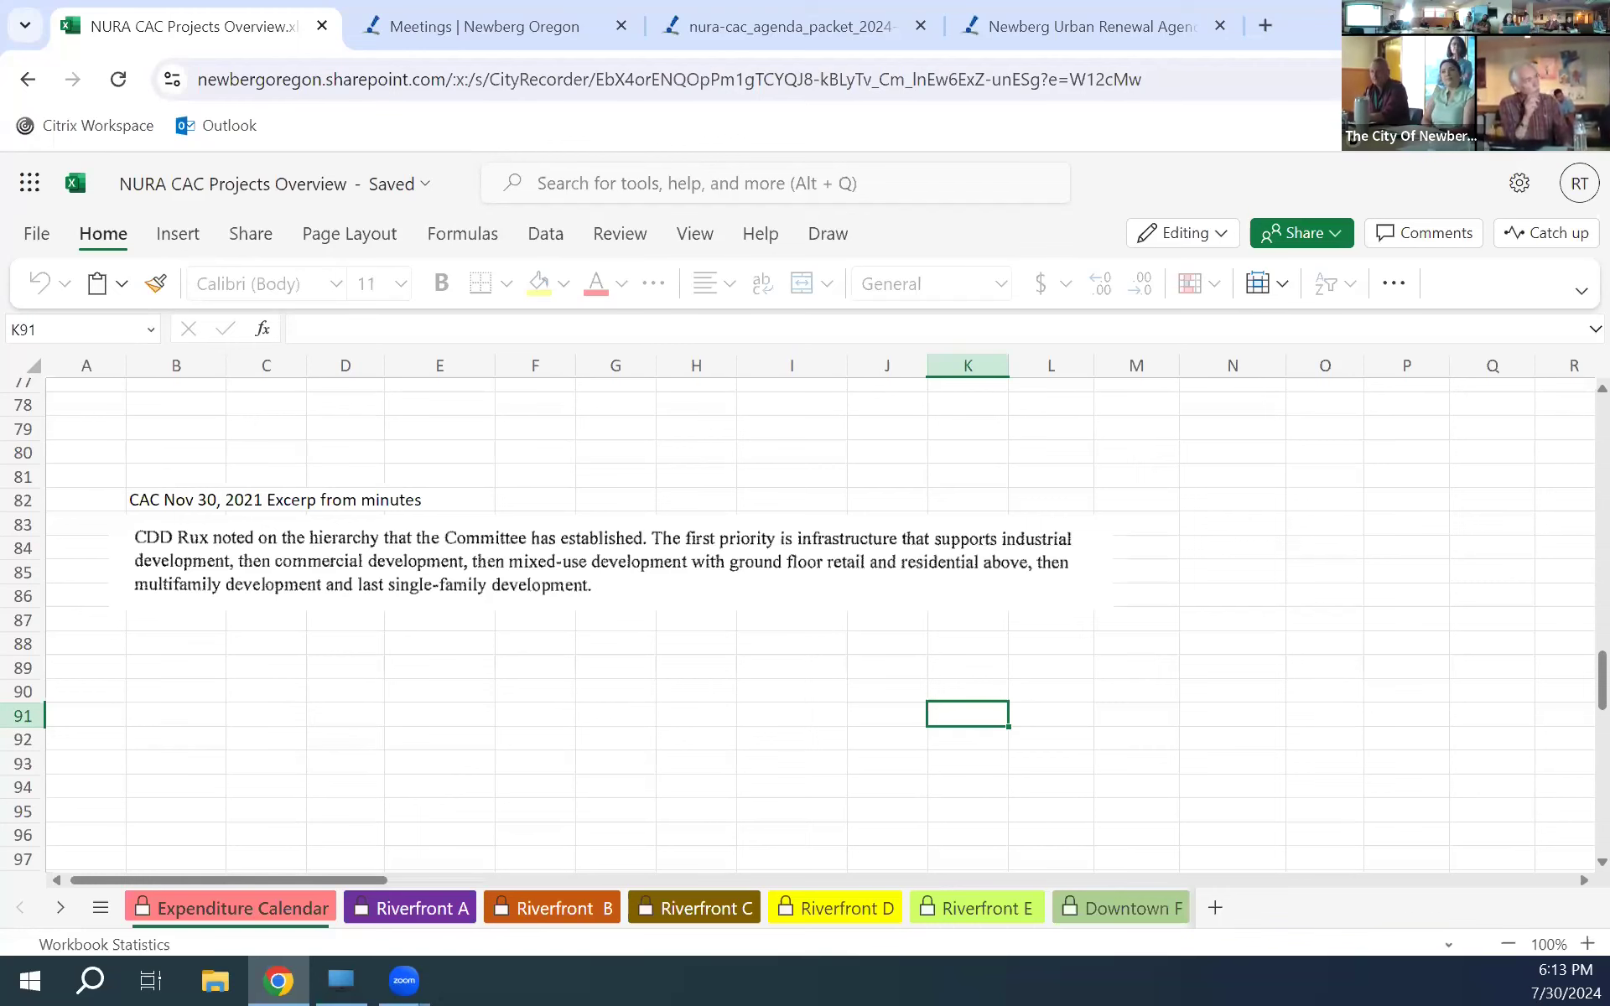
scroll(797, 625, "up", 8)
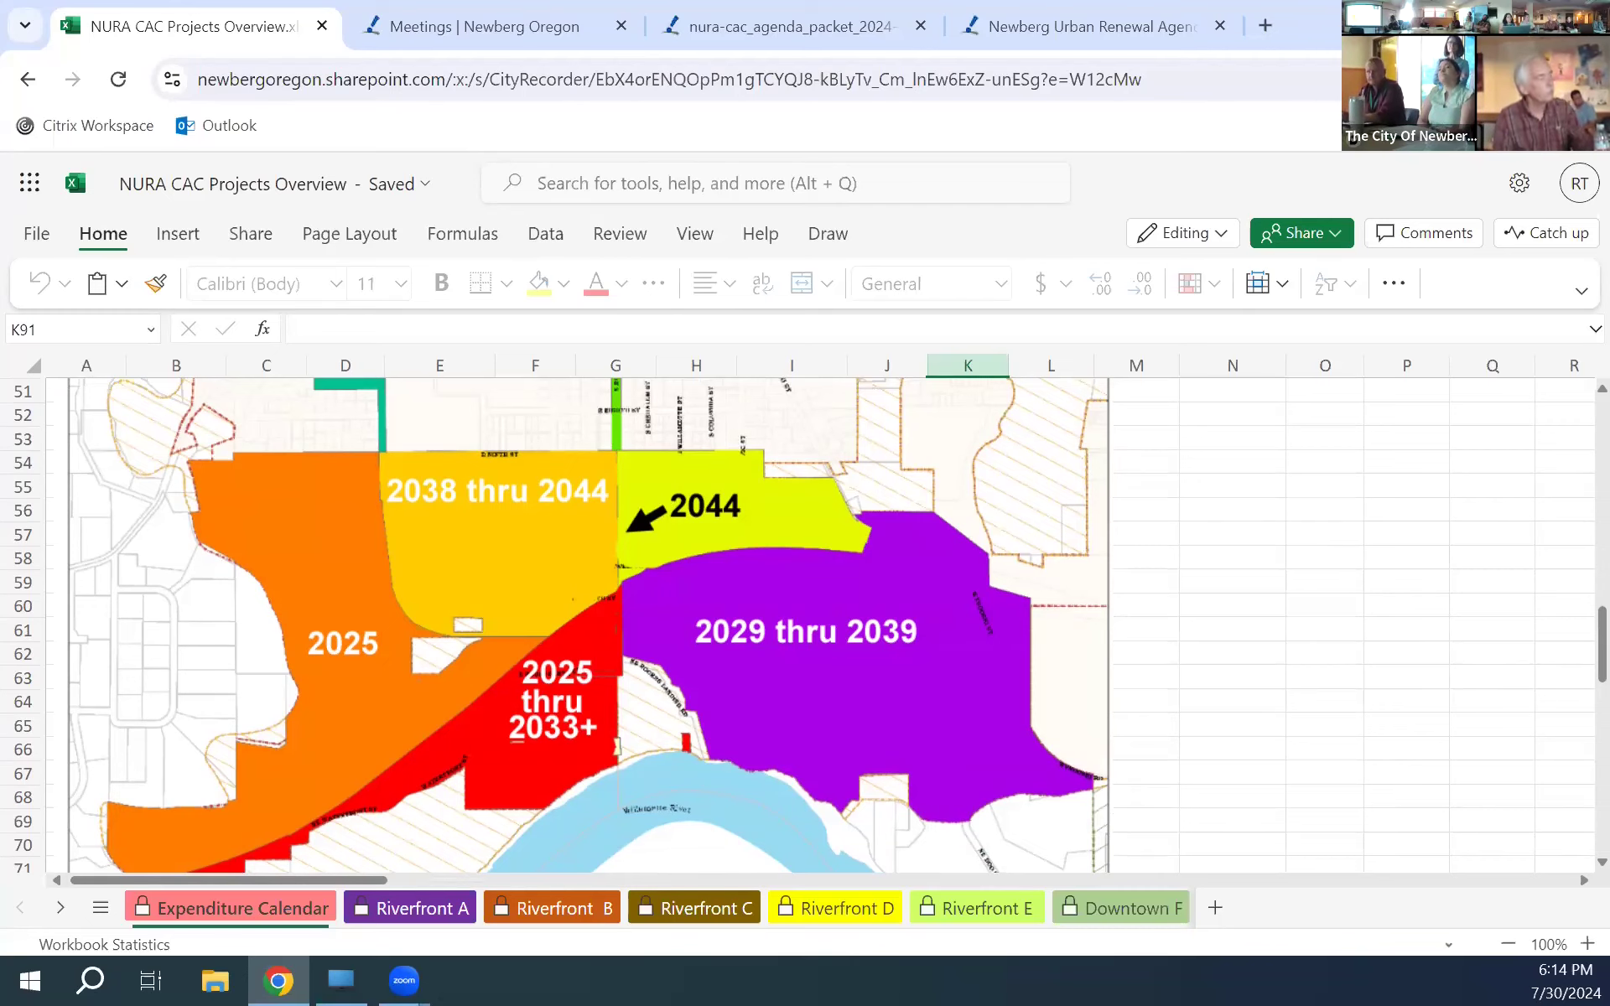
scroll(587, 624, "up", 1)
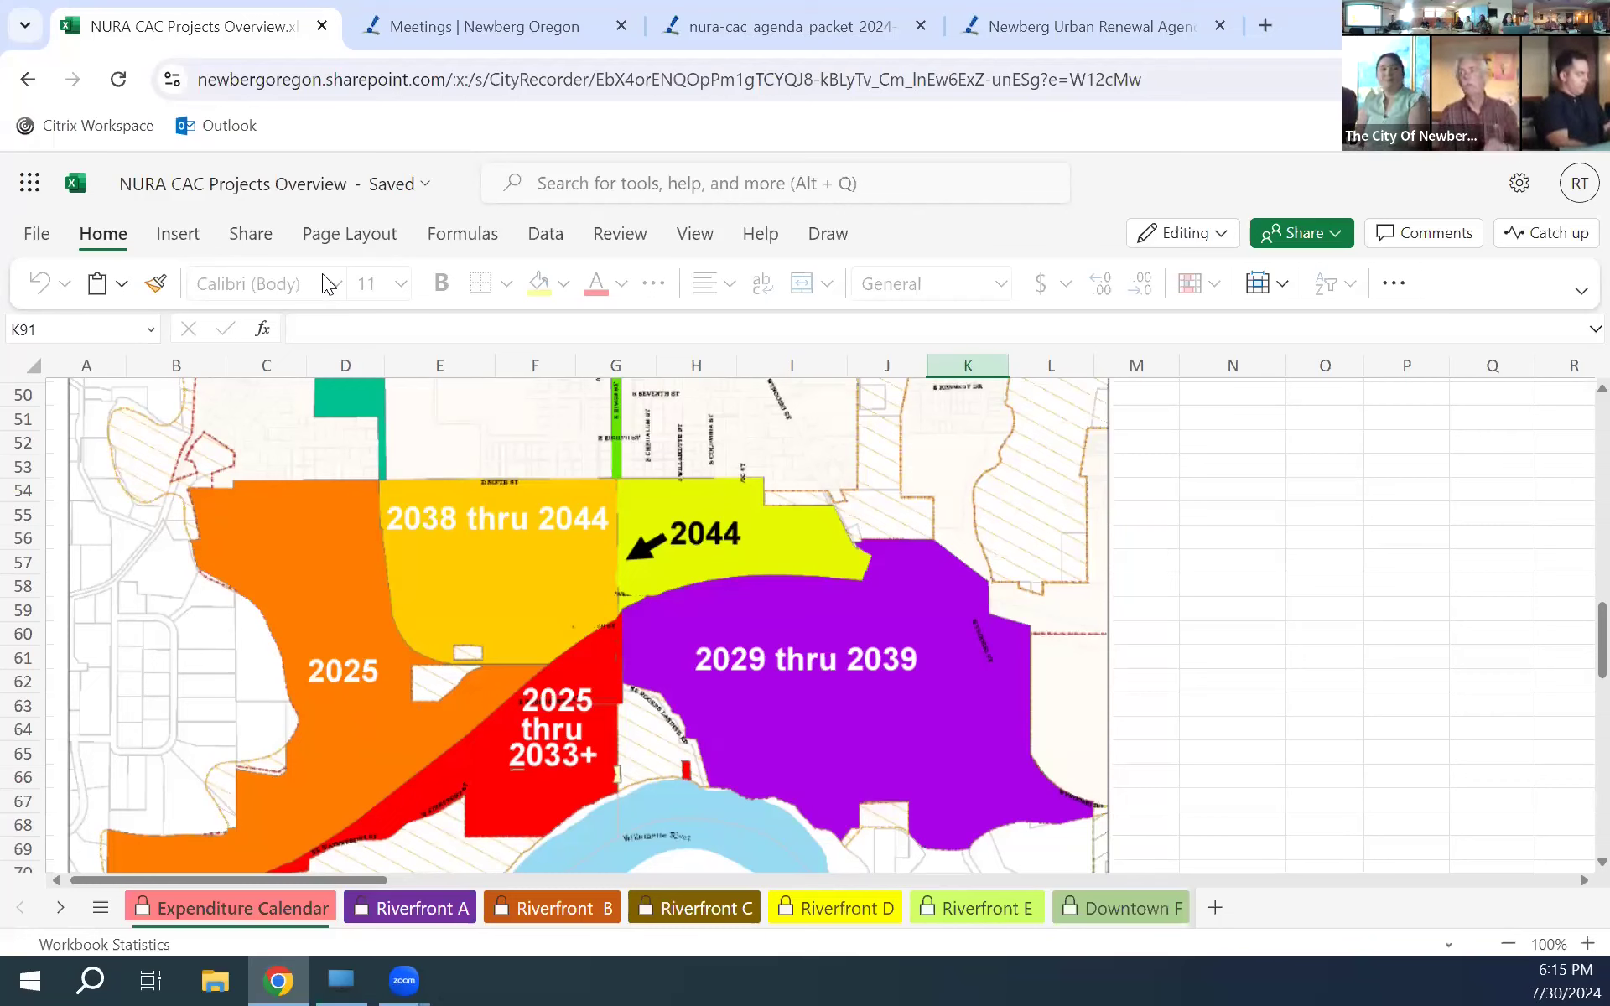
- Open the Newberg Urban Renewal Agency page from the Boards and Commissions listing on the city website
left_click(521, 23)
scroll(664, 389, "up", 3)
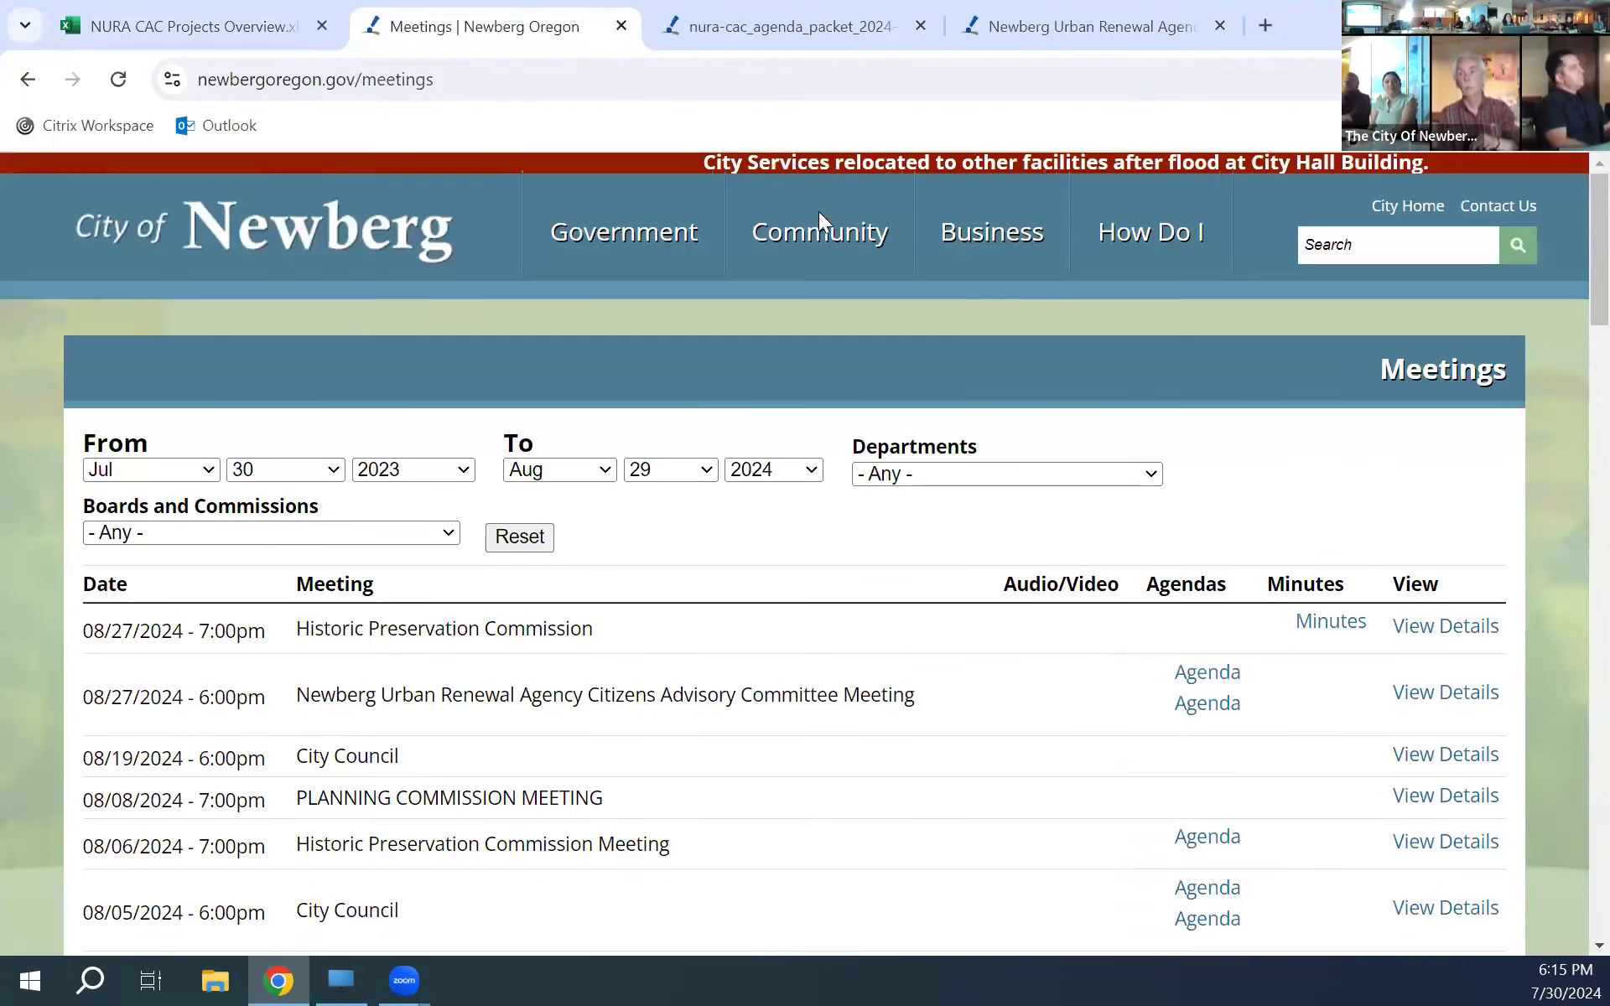
mouse_move(621, 244)
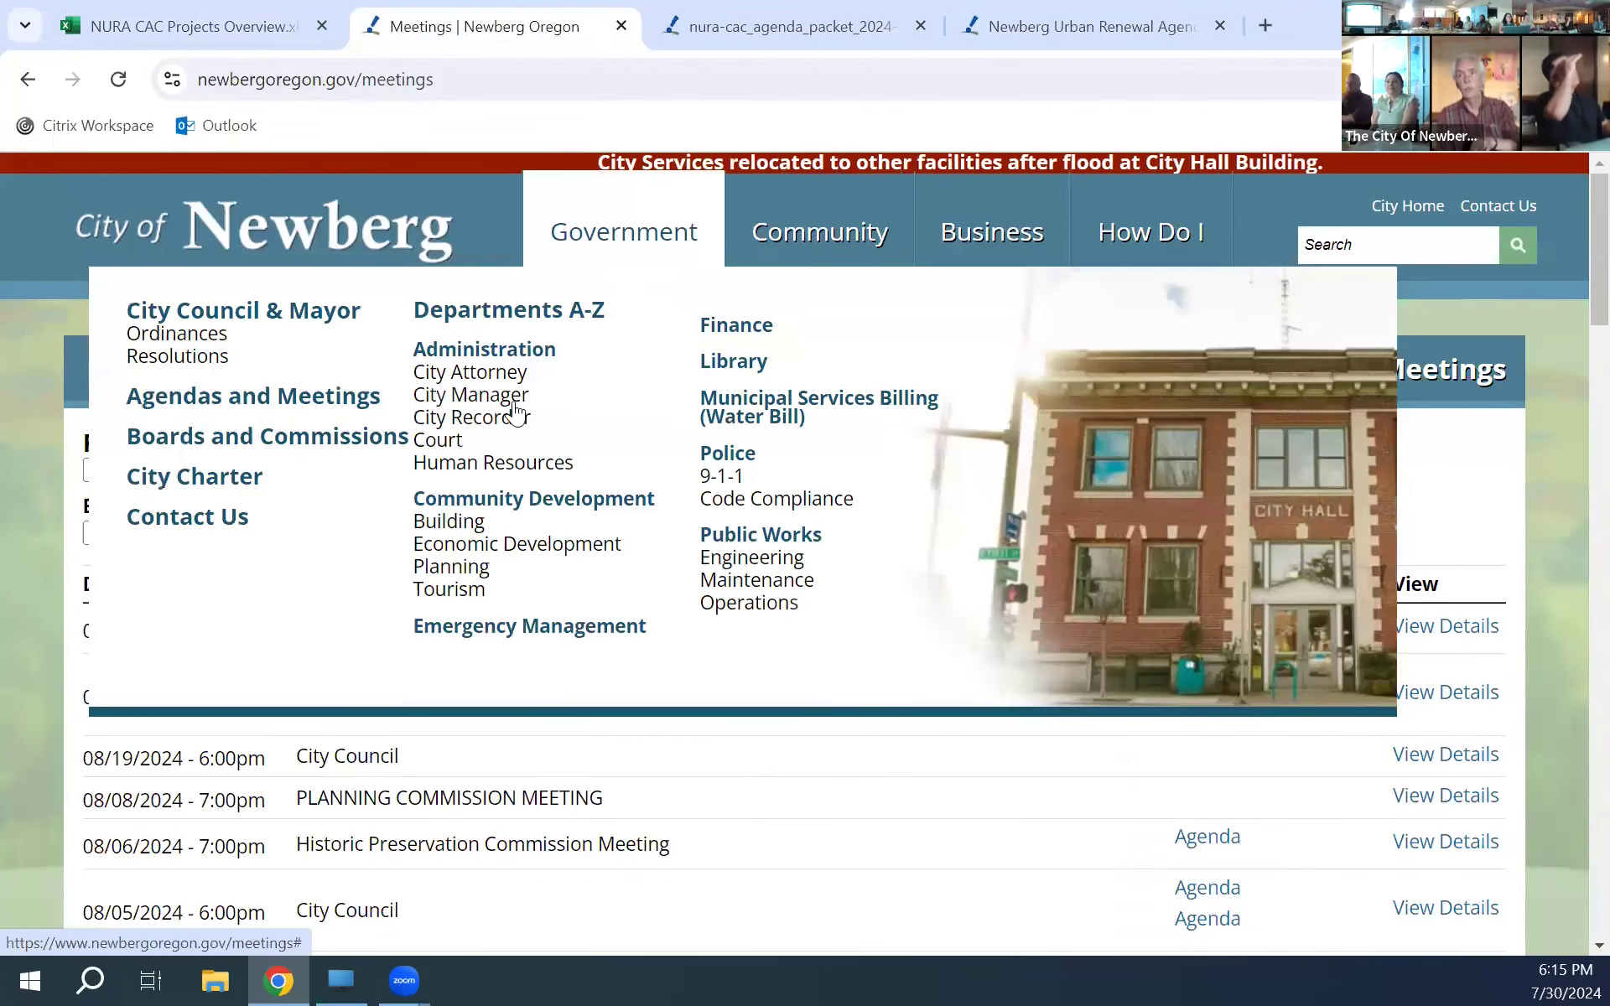
left_click(260, 438)
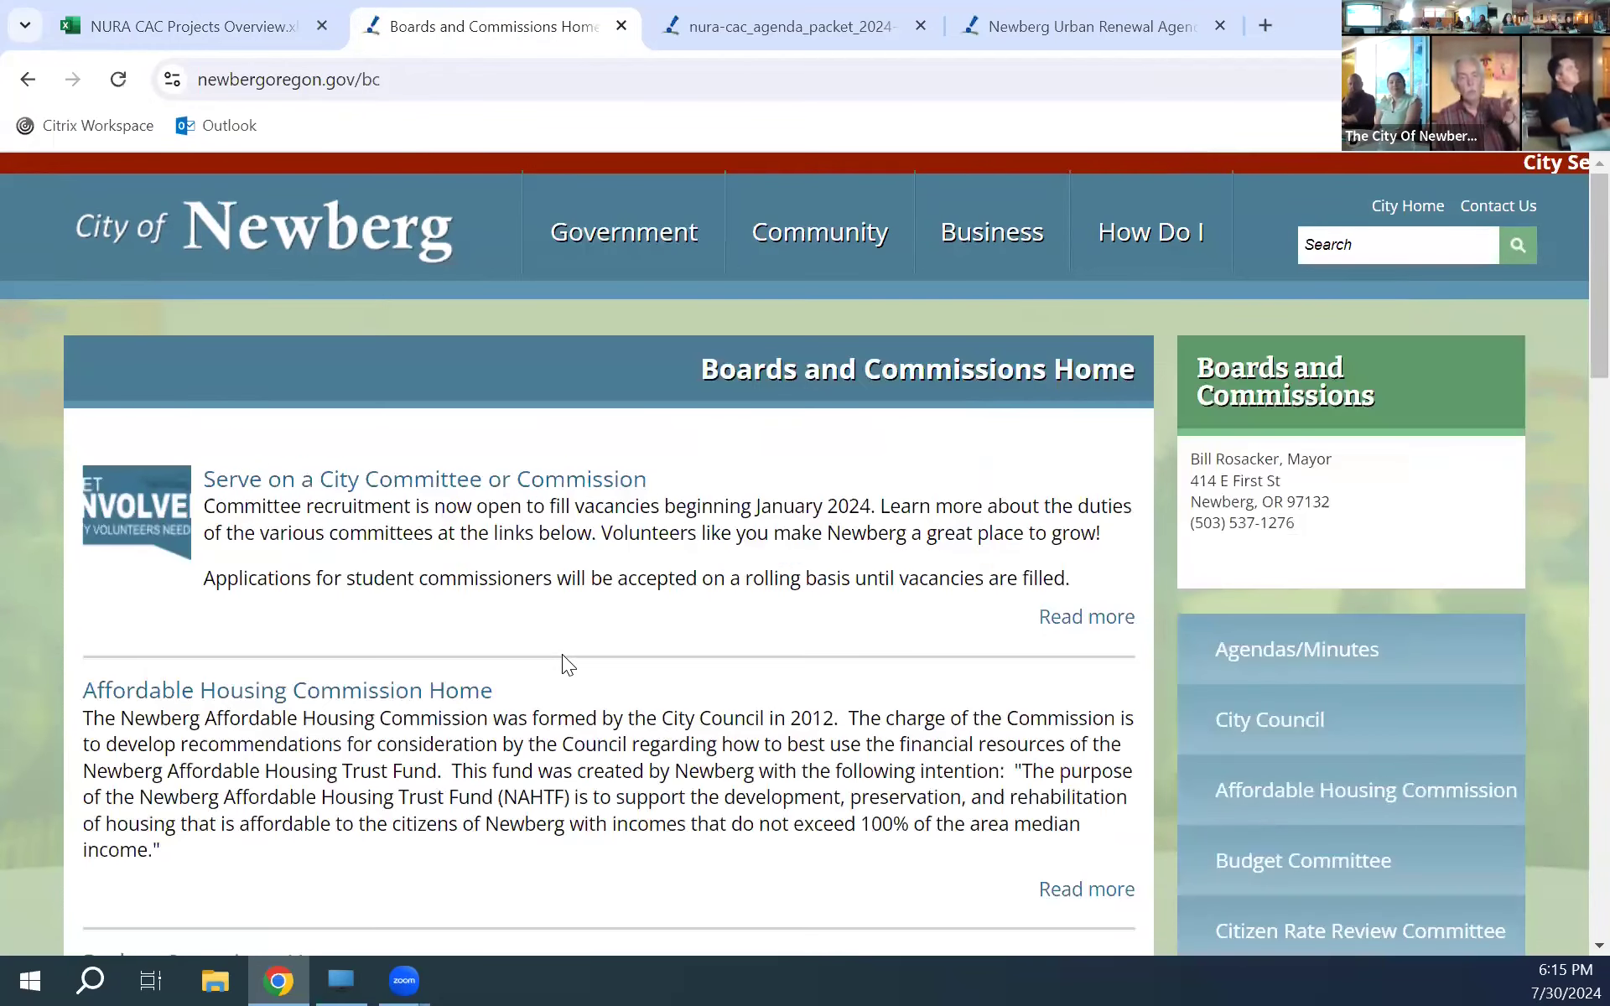
scroll(562, 654, "down", 6)
scroll(564, 665, "down", 8)
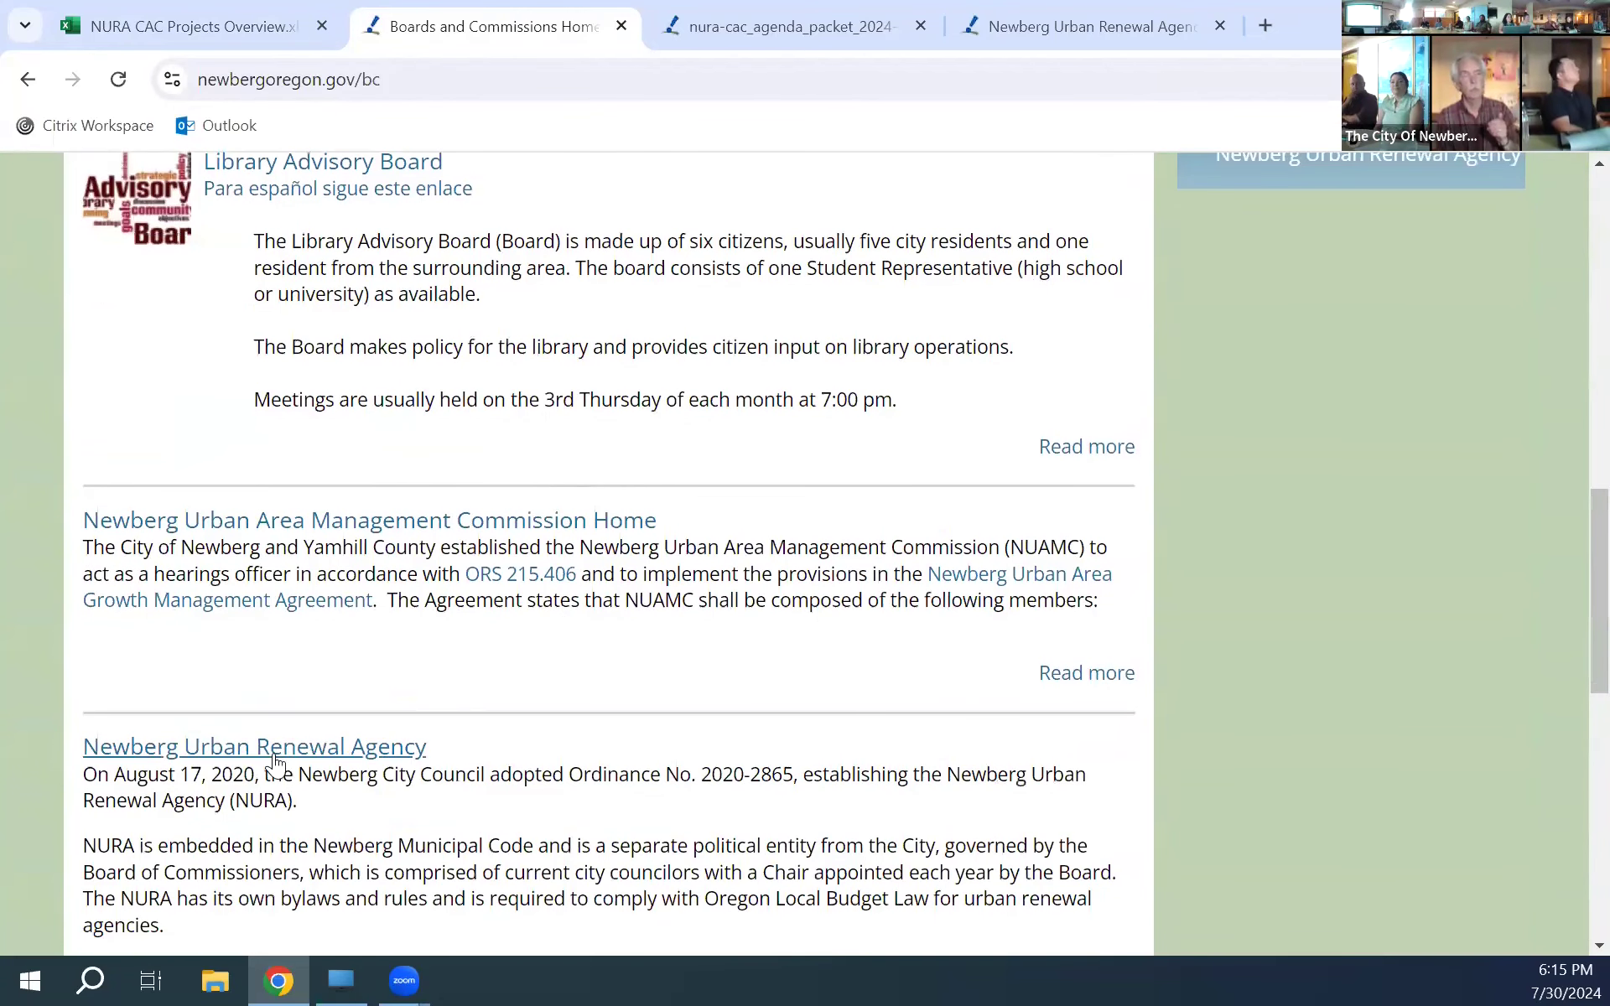
left_click(286, 749)
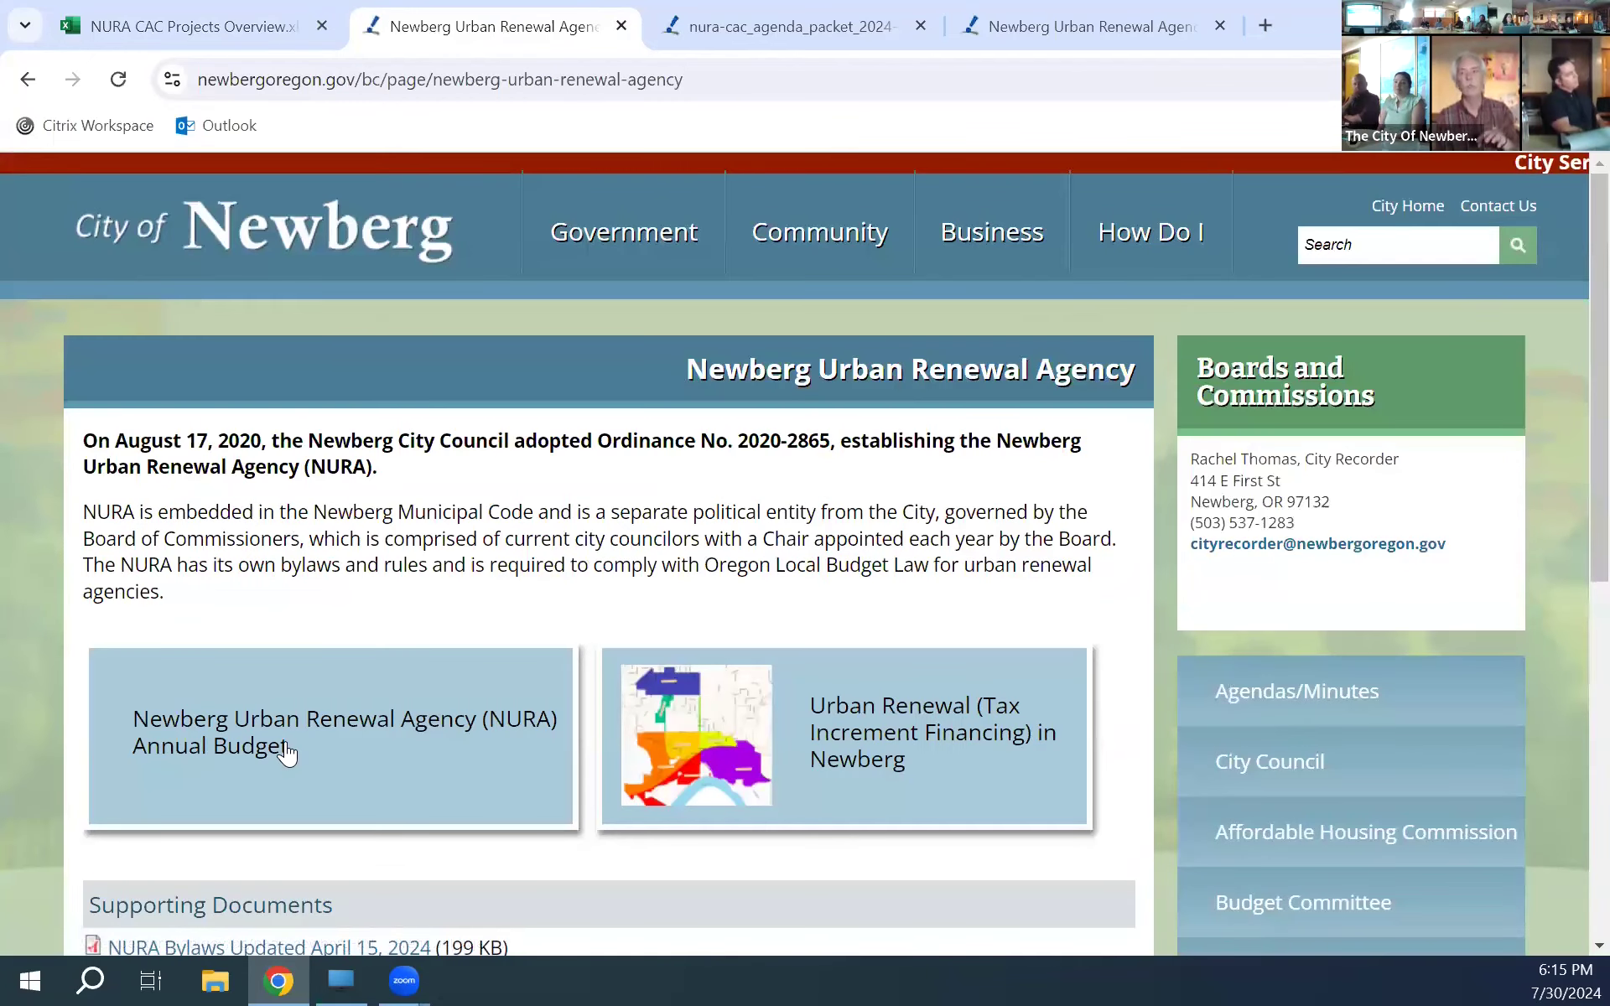
- Check the agency page's budget and urban renewal links and Supporting Documents, and return to the projects overview workbook
scroll(286, 752, "down", 1)
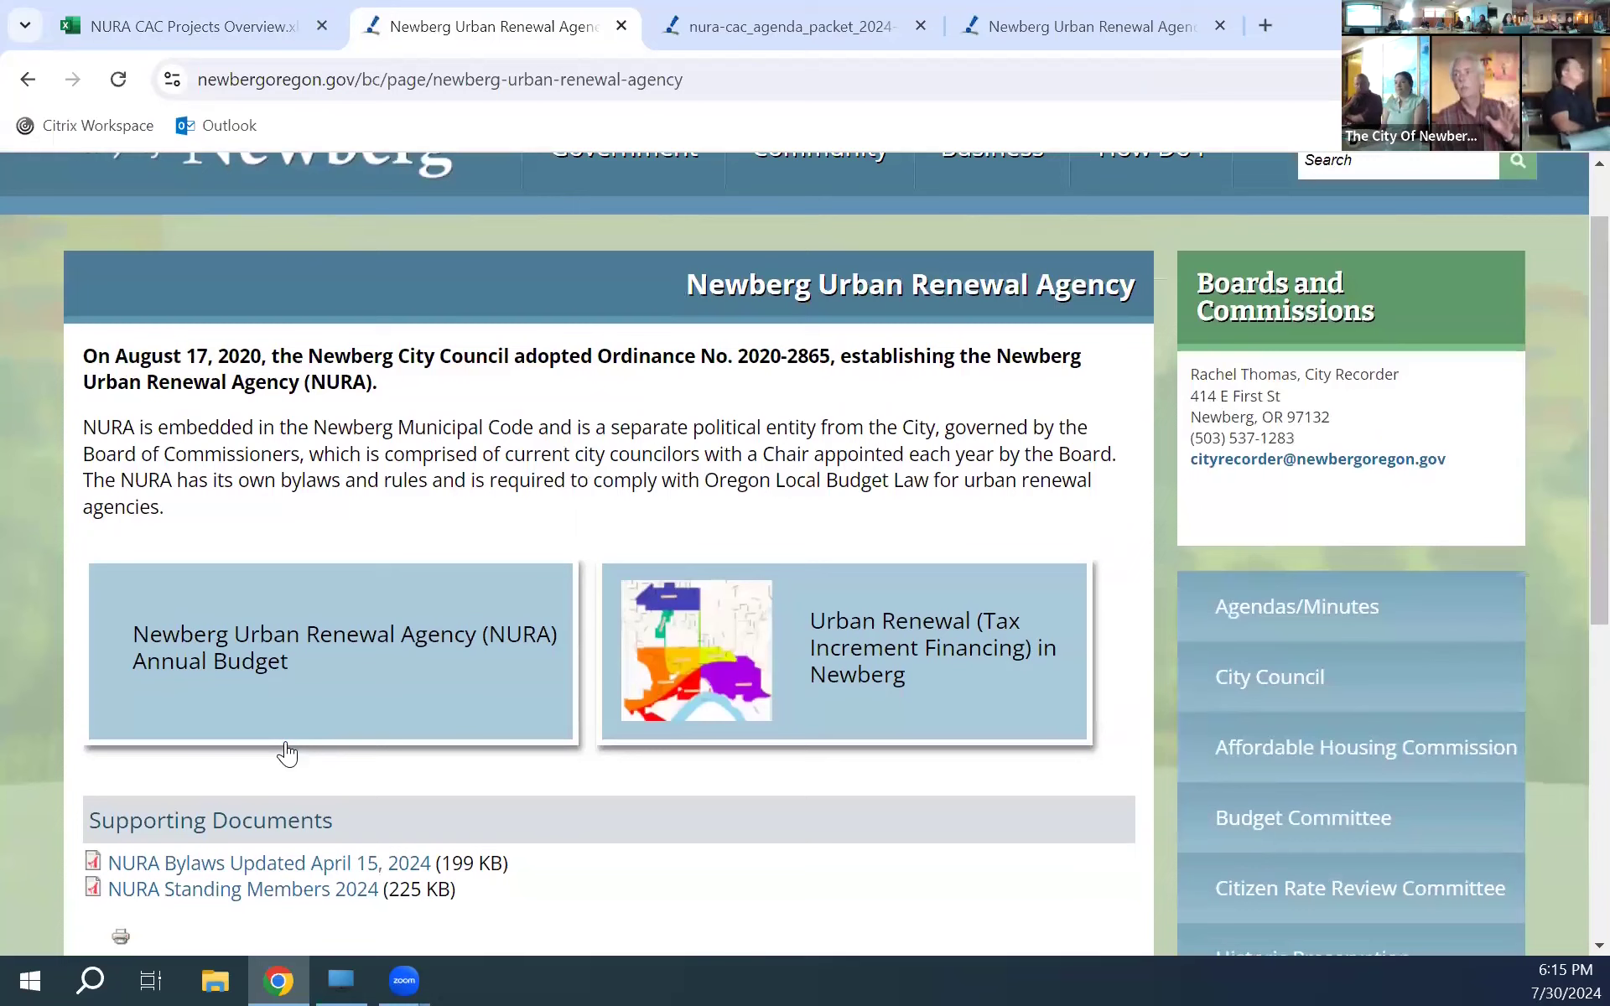
scroll(286, 752, "down", 2)
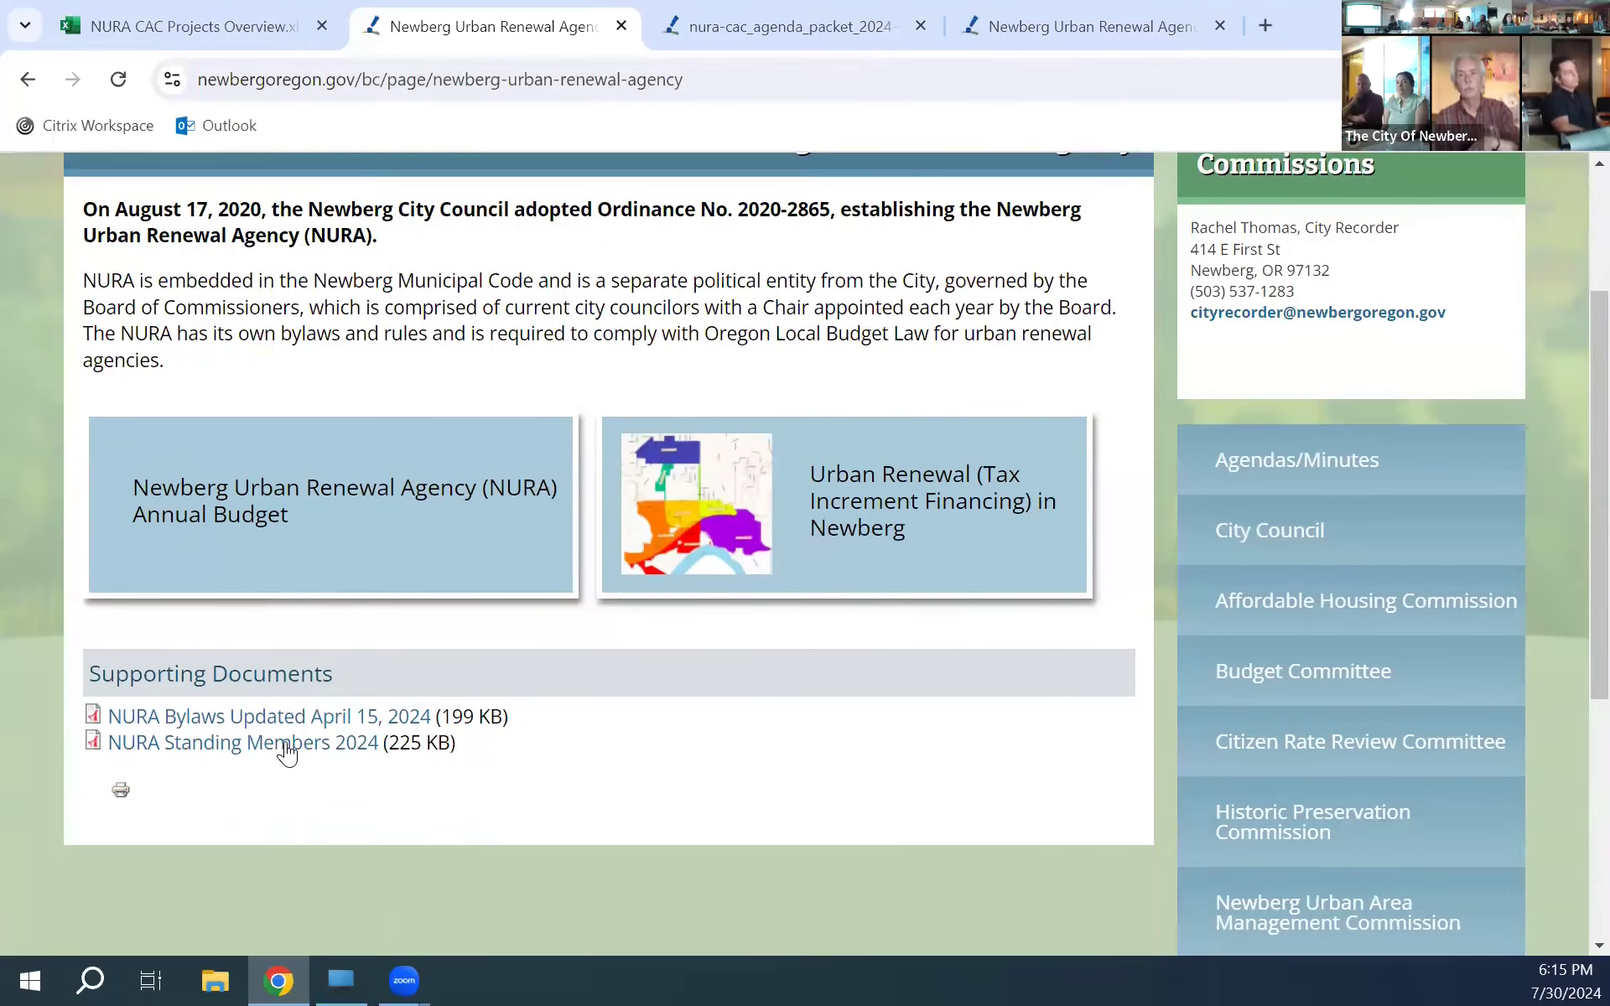
scroll(286, 753, "up", 2)
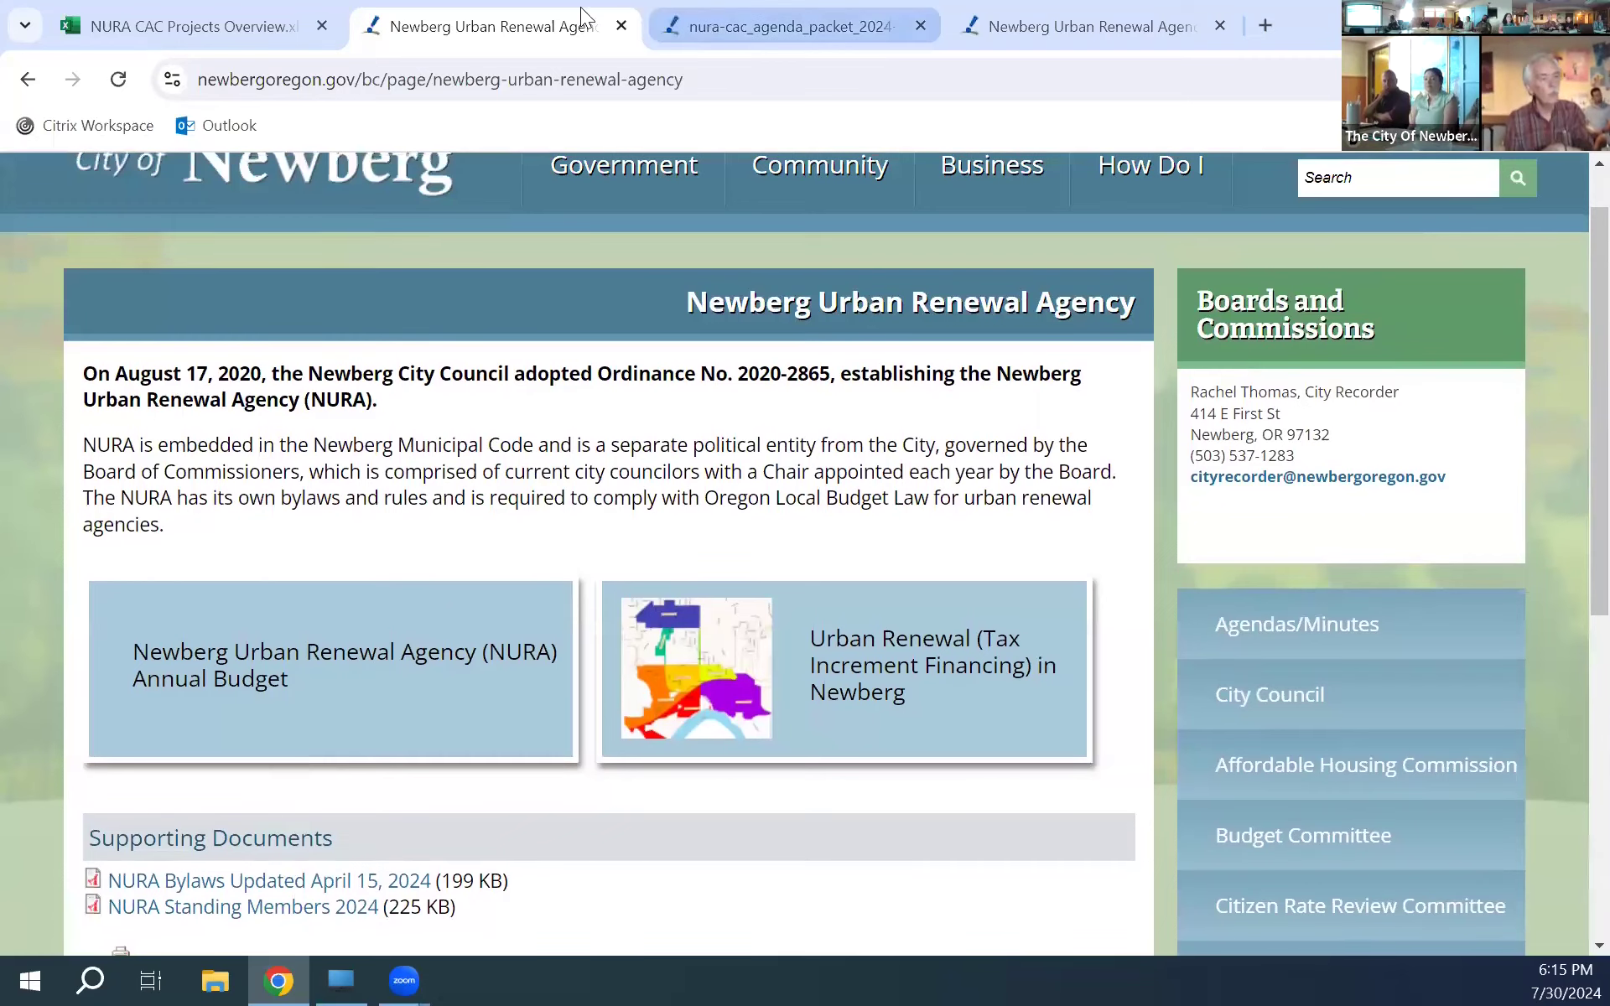
left_click(122, 33)
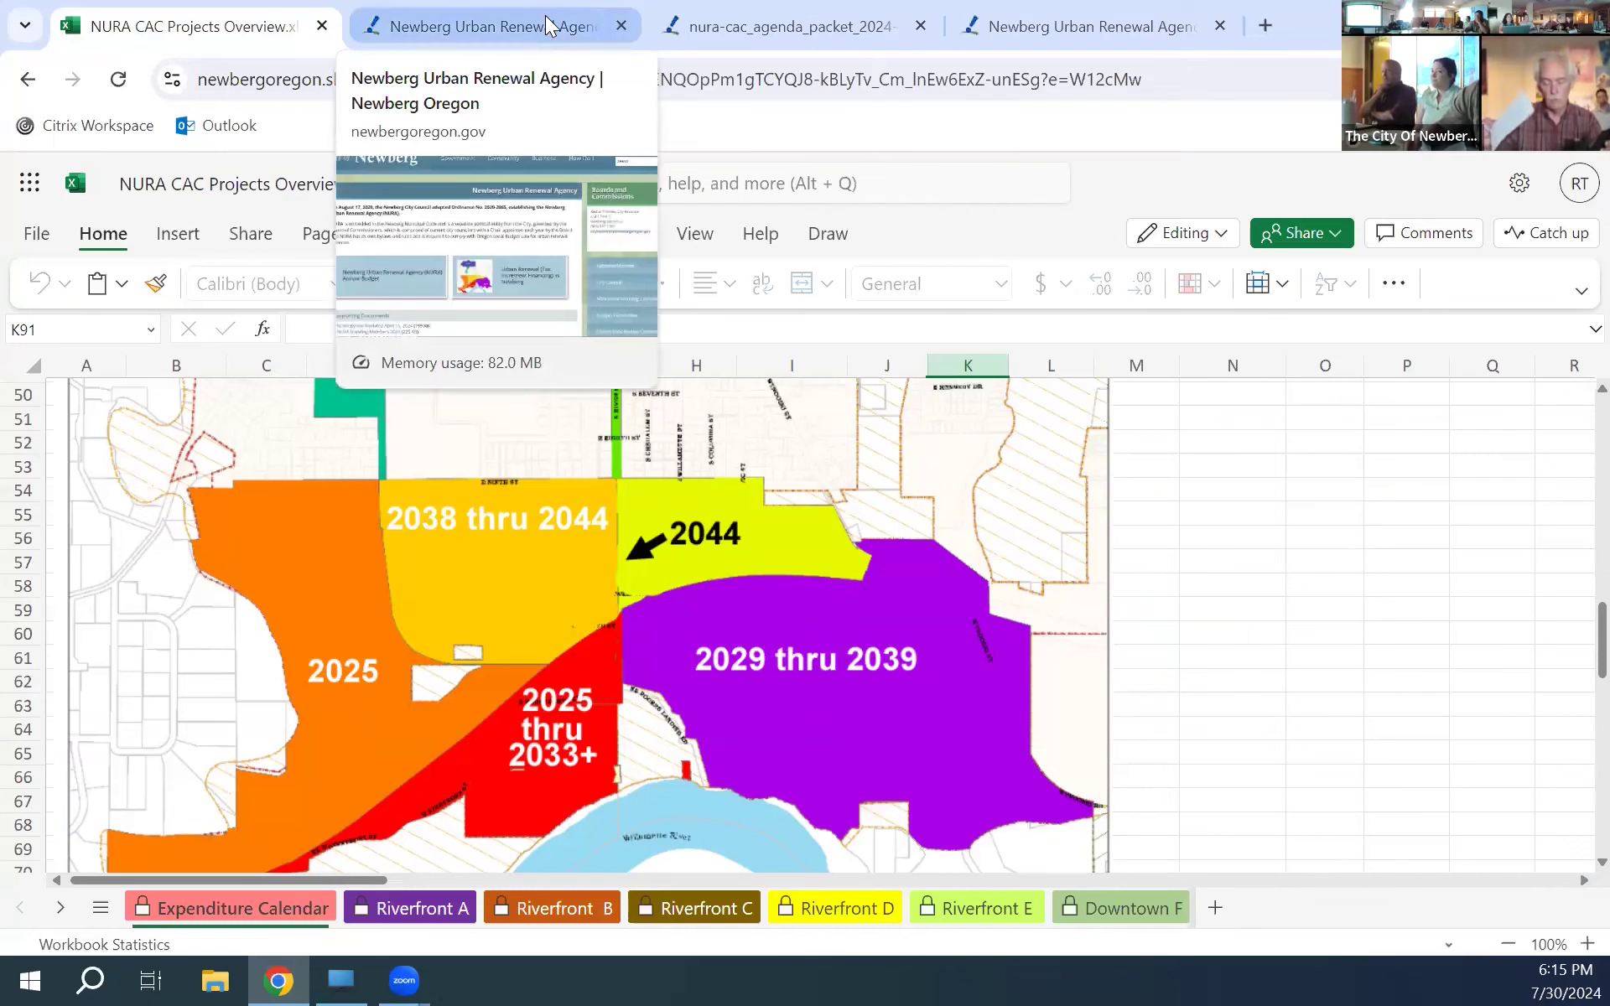
- Show the July 30, 2024 agenda on page 1 of the agenda packet, enlarged to 95% and centred for reading
left_click(717, 26)
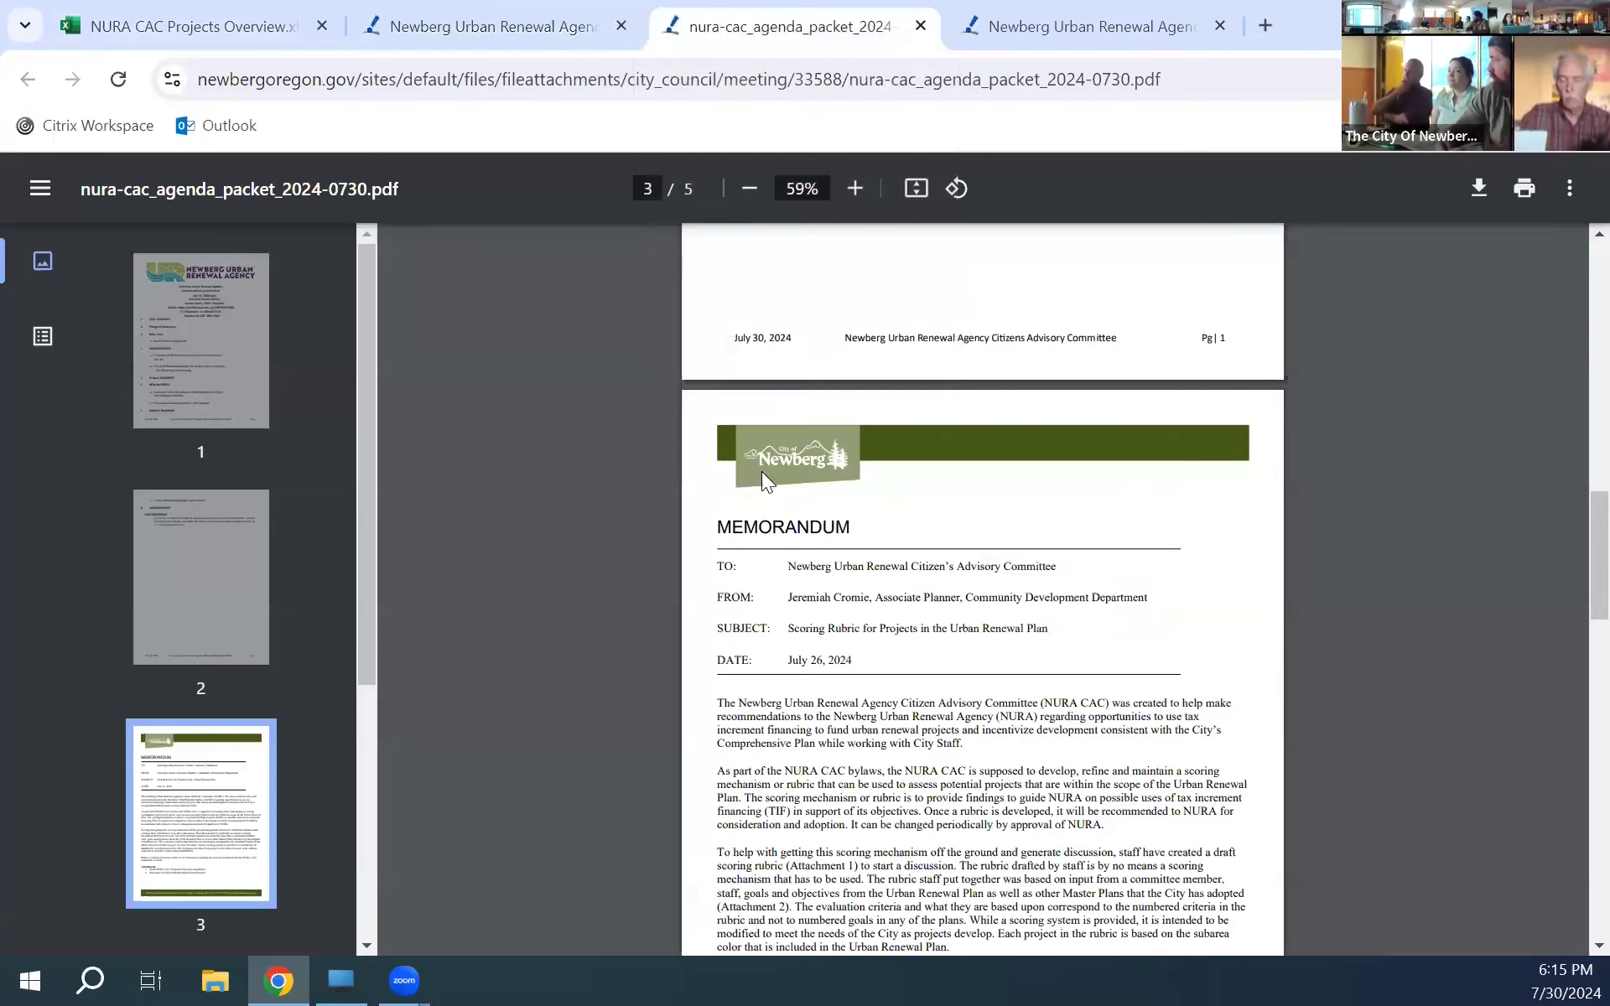
scroll(805, 650, "up", 5)
scroll(805, 650, "up", 5)
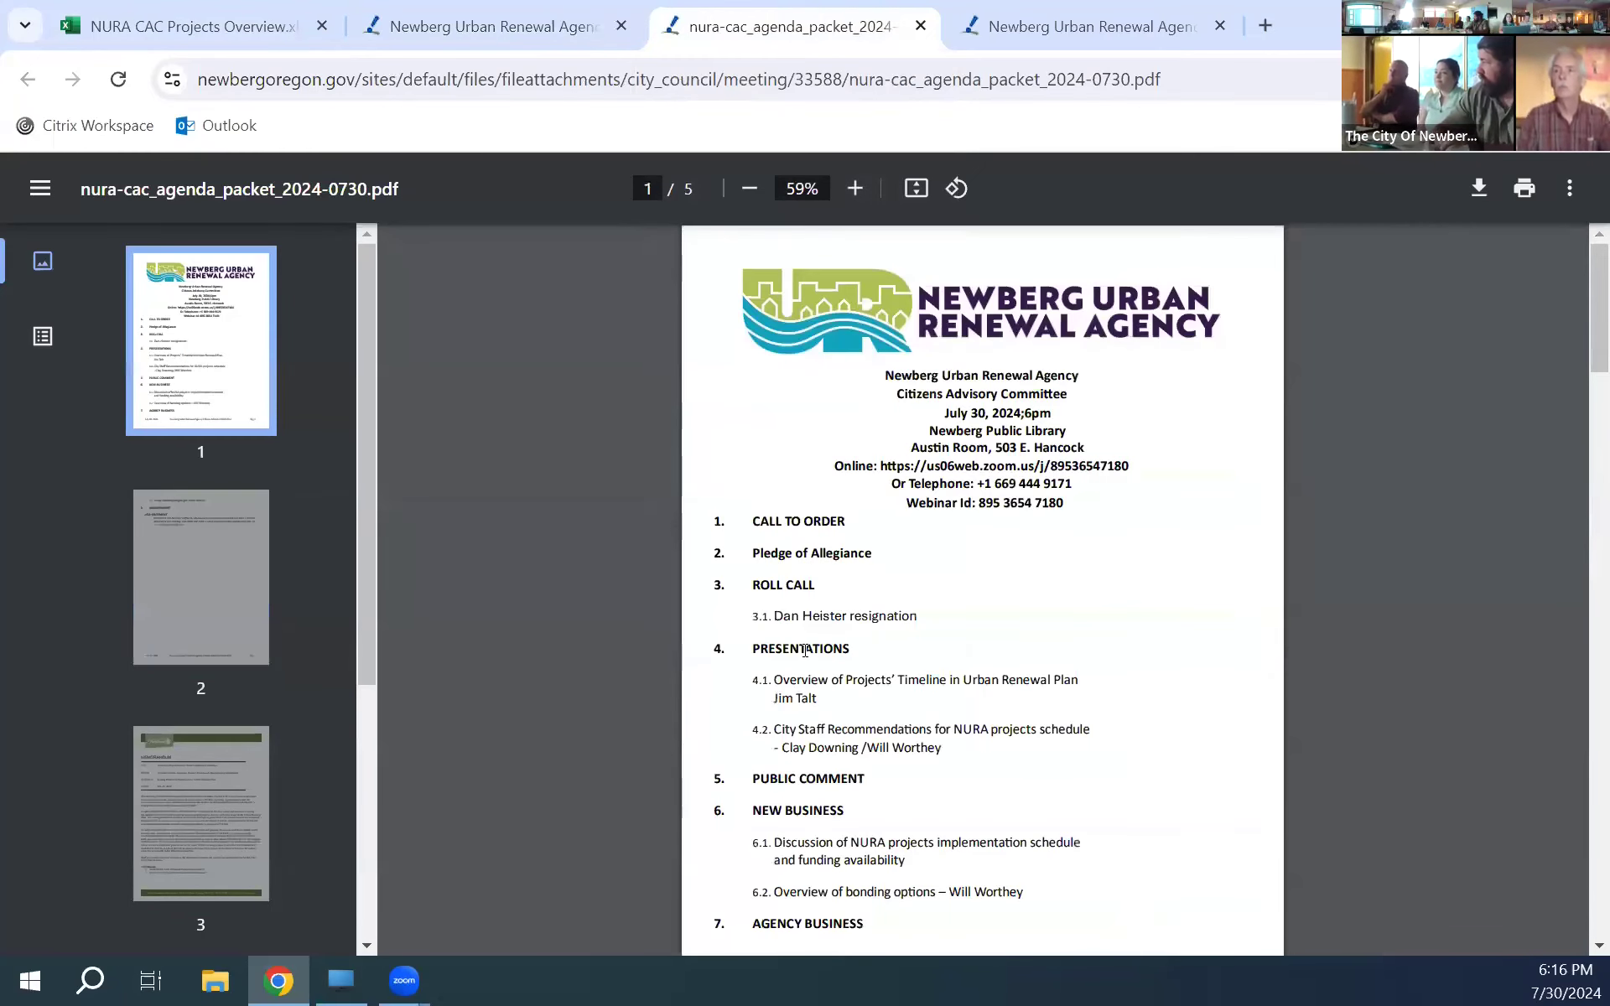
scroll(805, 650, "down", 2)
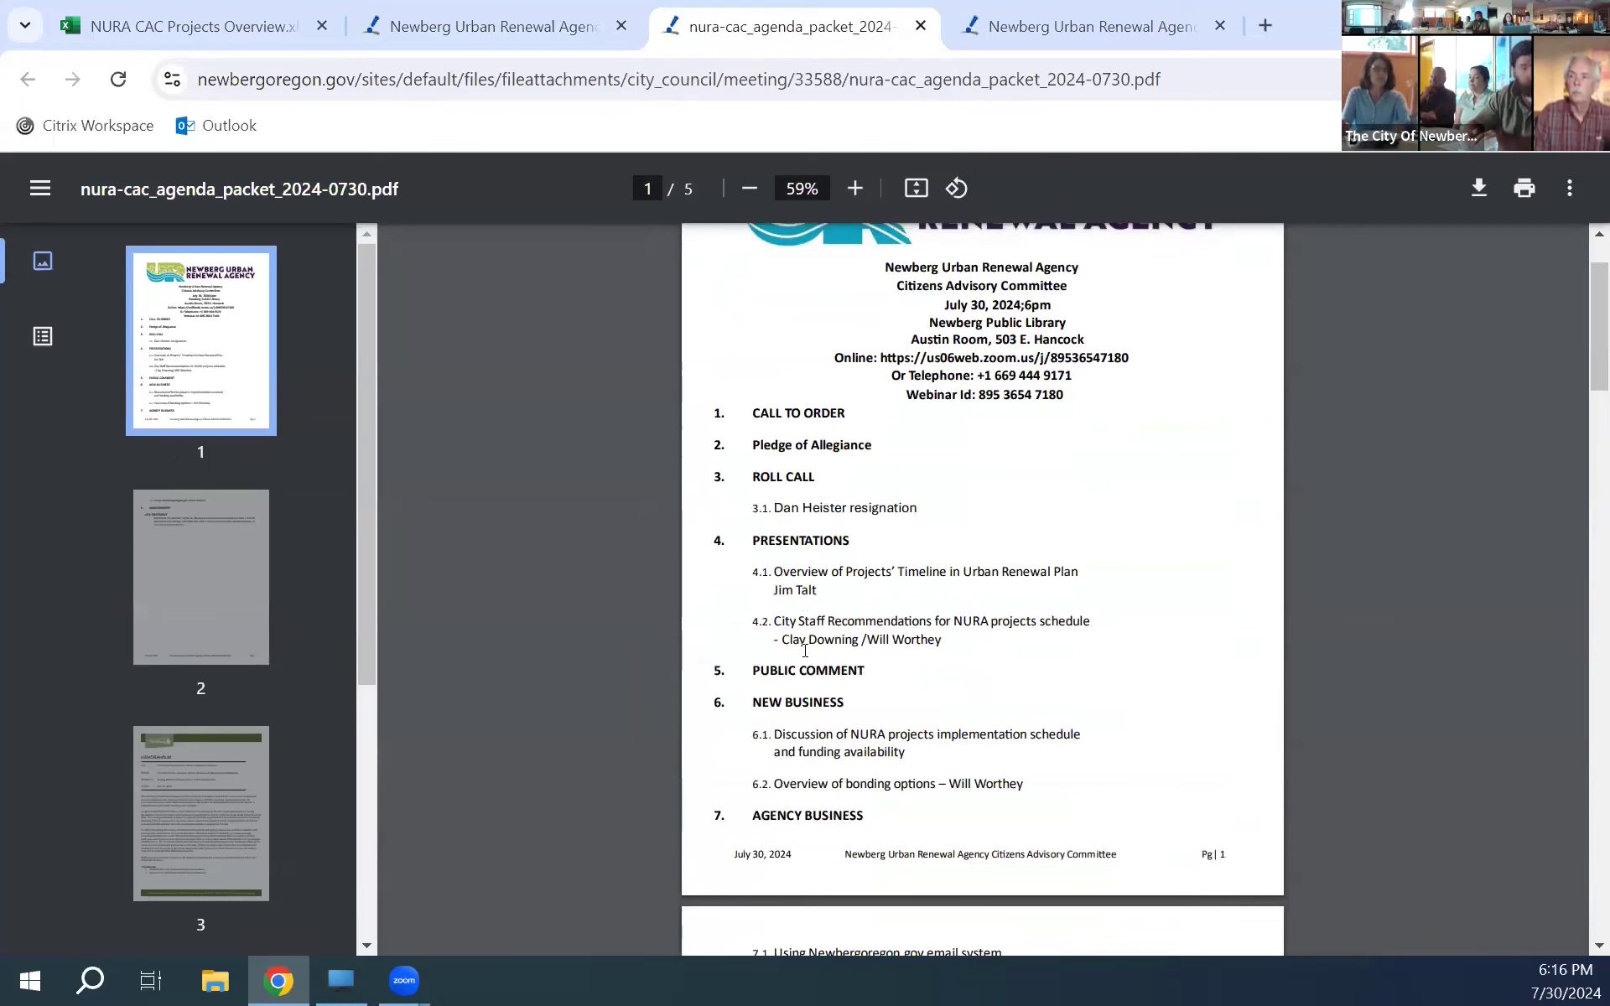
scroll(806, 650, "up", 4, "ctrl")
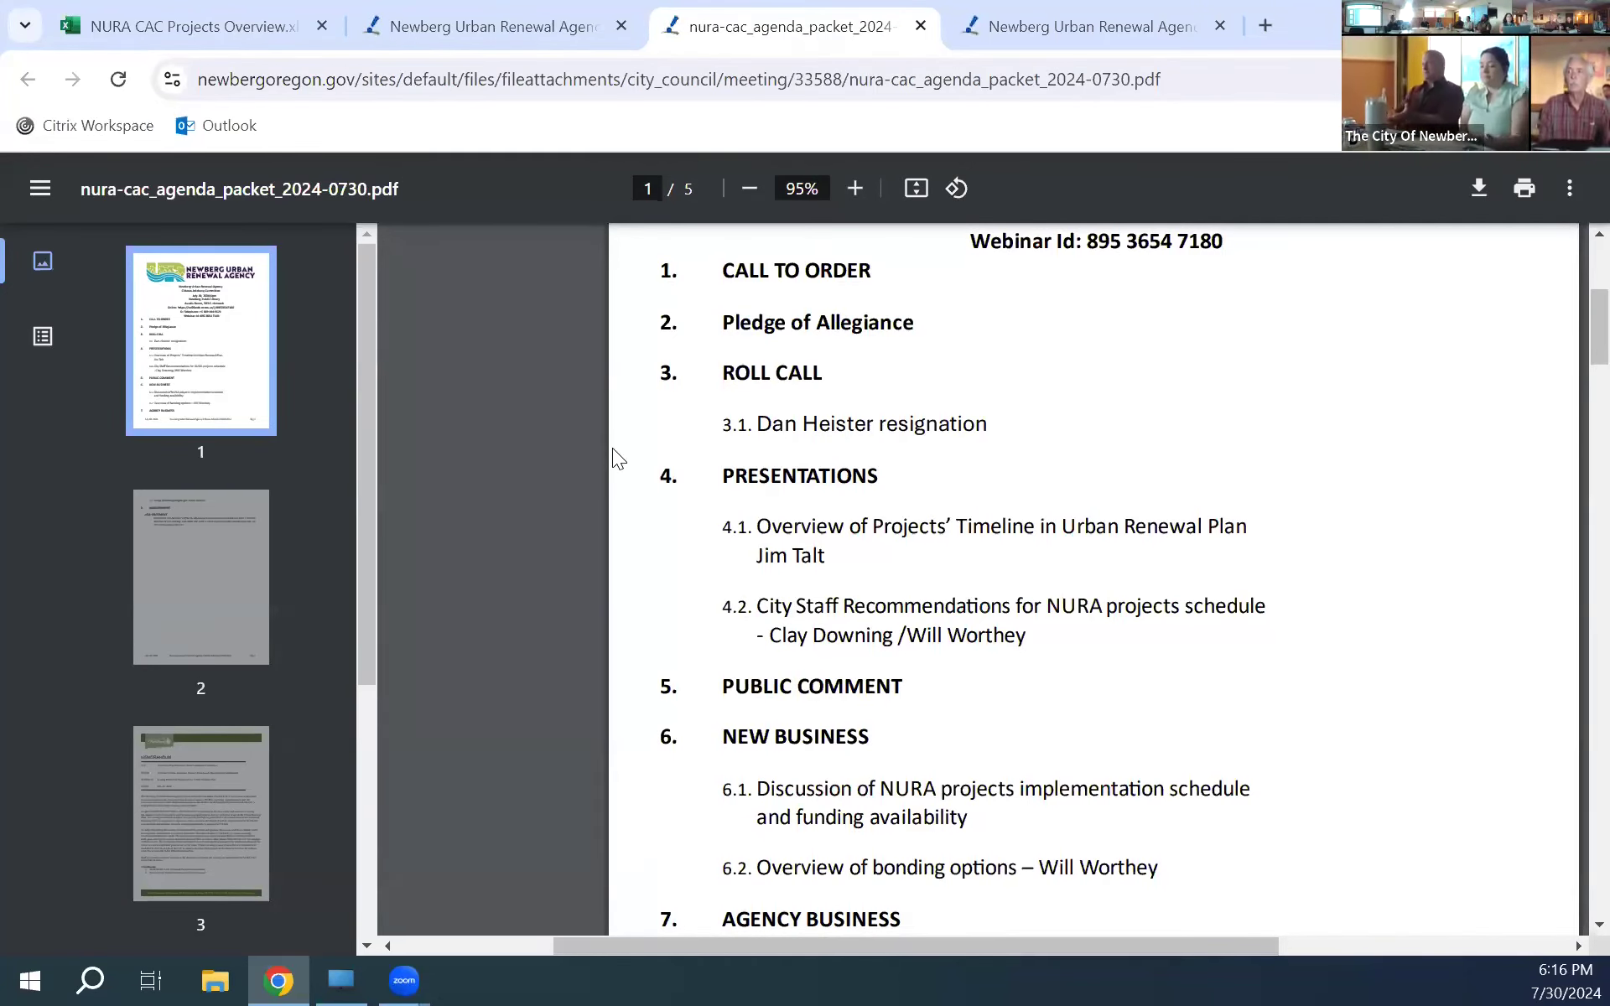
scroll(770, 493, "right", 3)
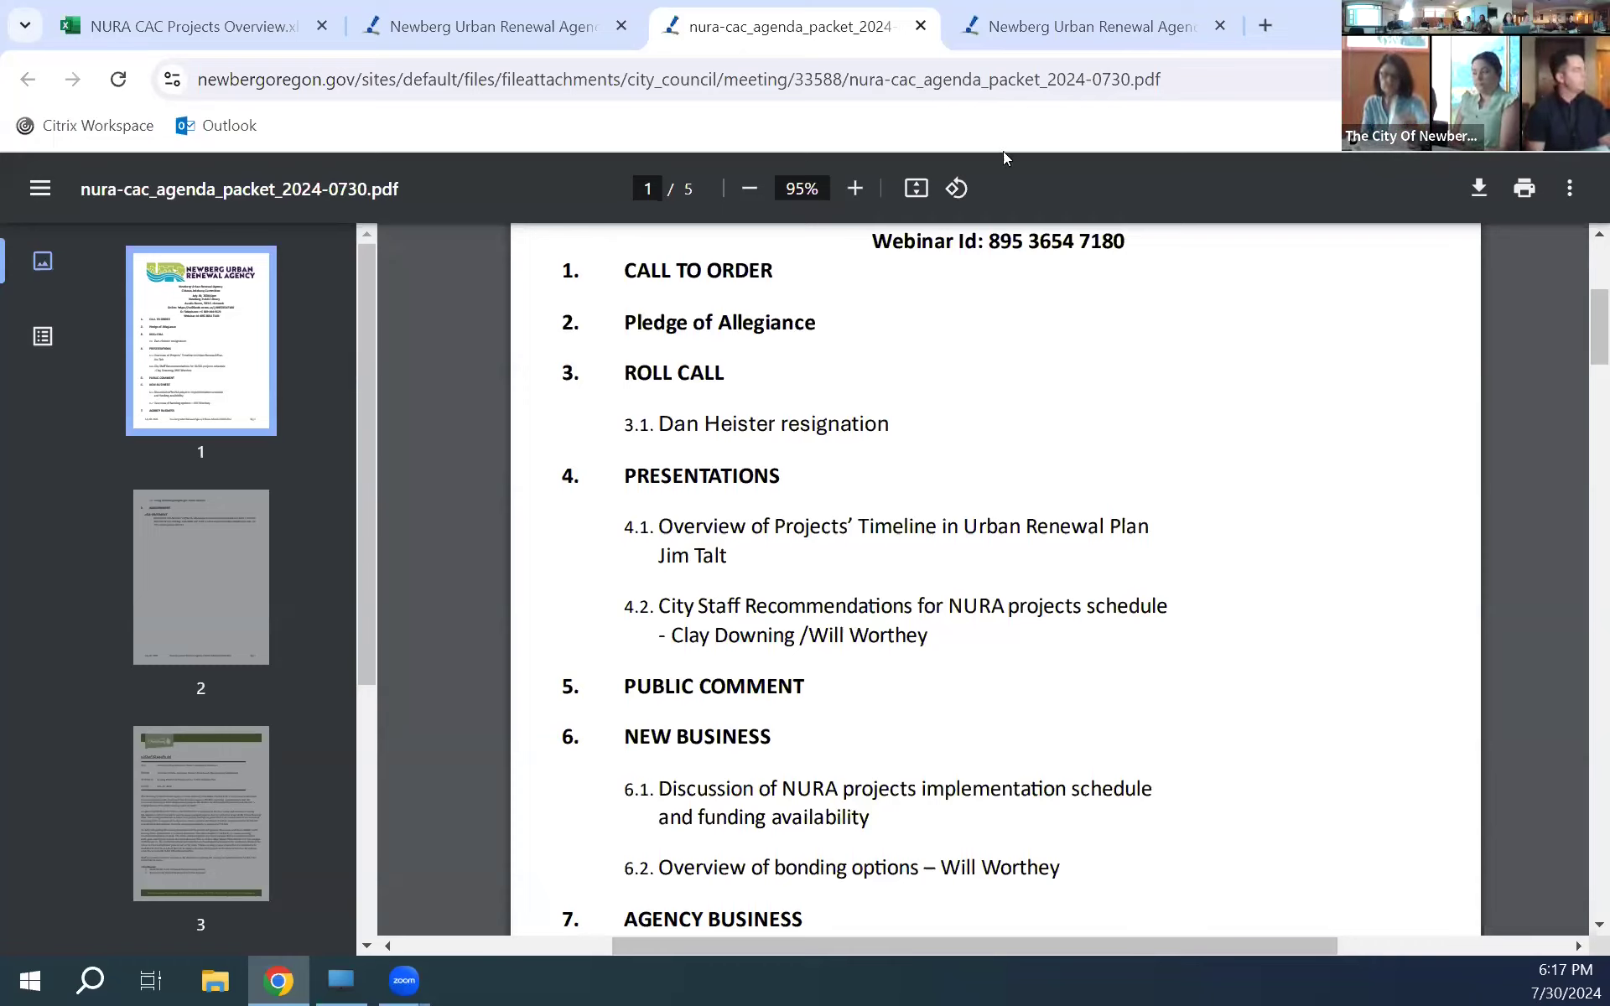
- Review the remaining agenda items and the July 26, 2024 memorandum on the scoring rubric for Urban Renewal Plan projects
scroll(909, 645, "down", 15)
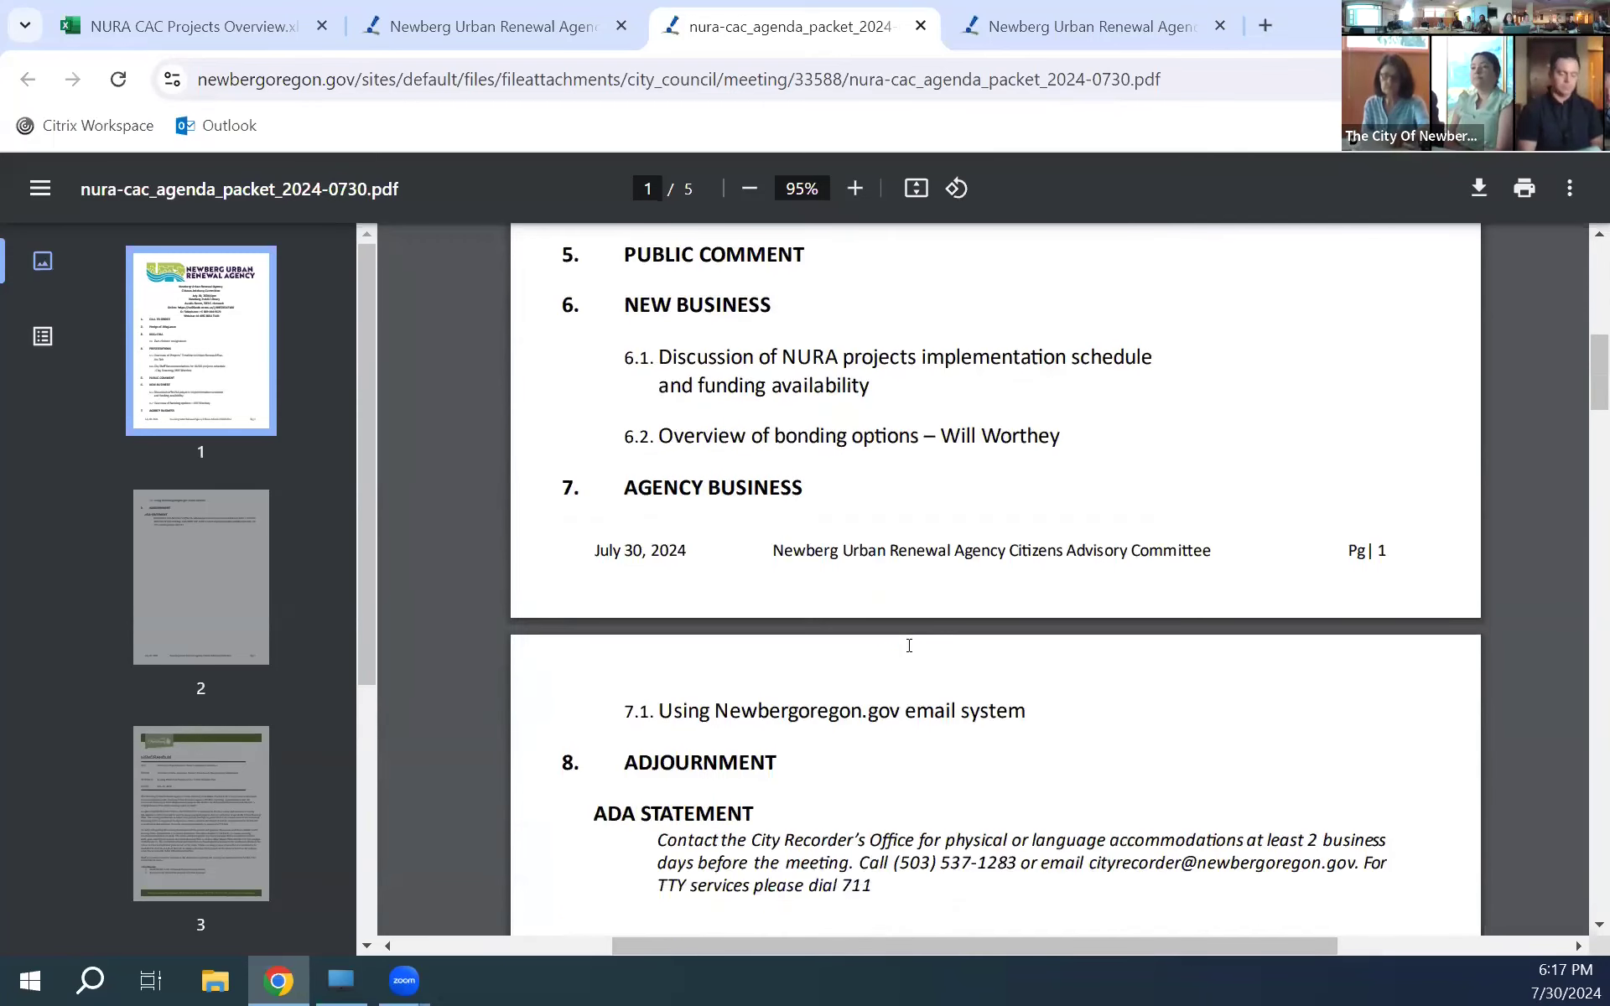
scroll(910, 645, "down", 8)
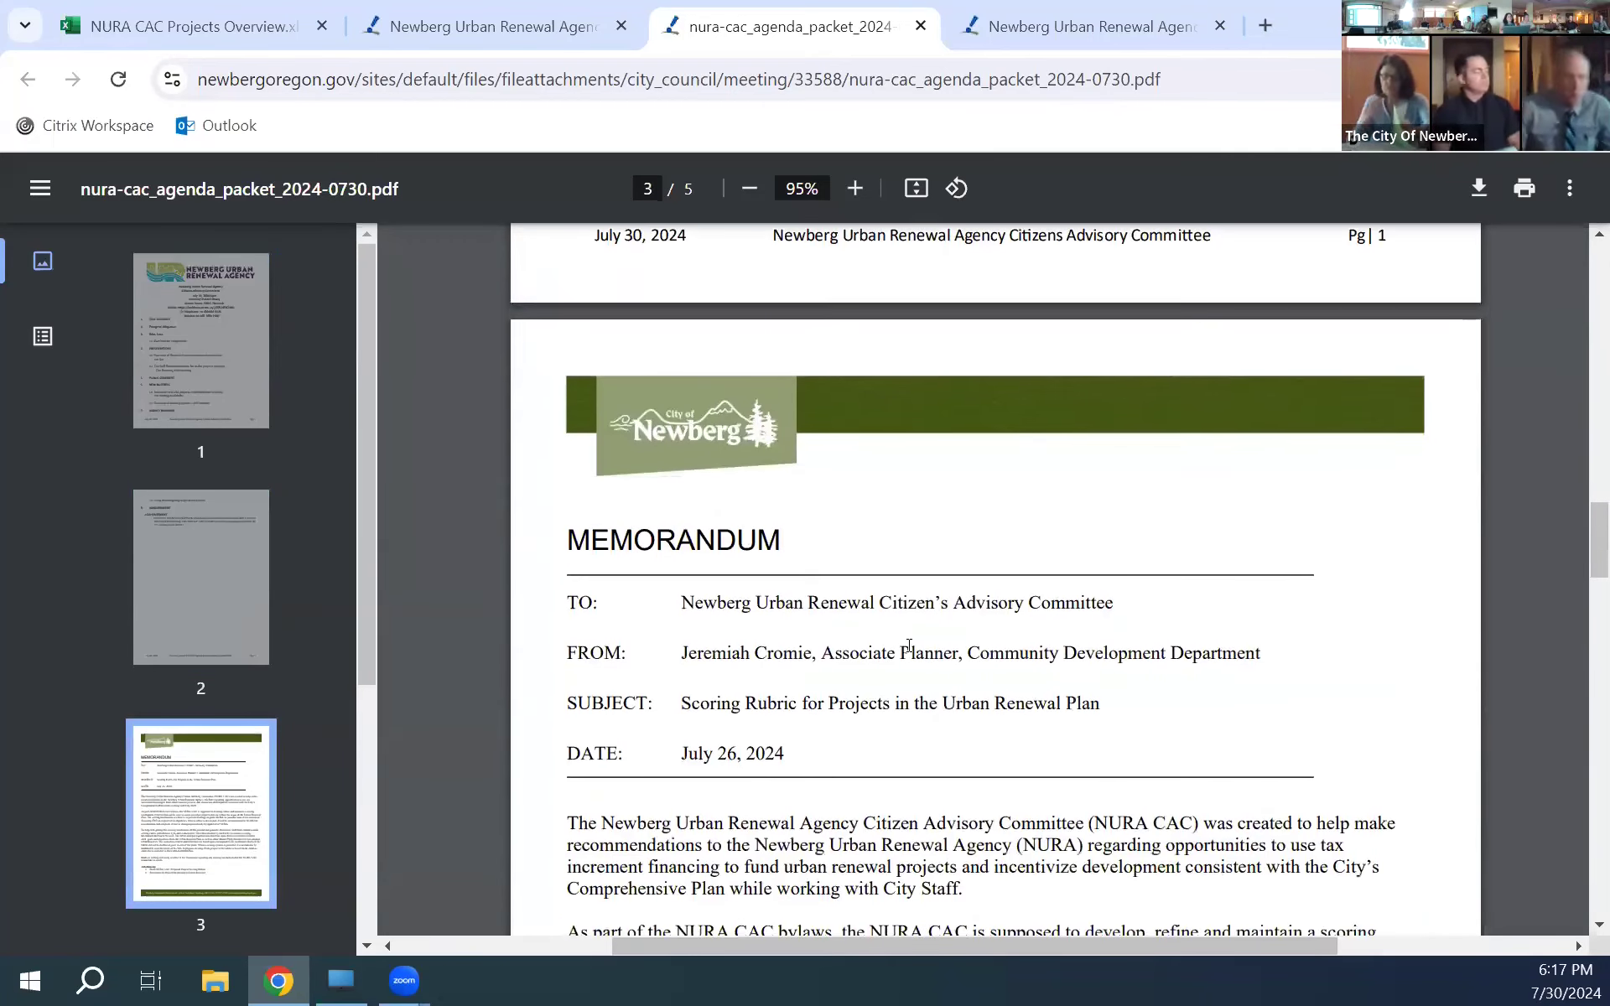
scroll(909, 645, "up", 1)
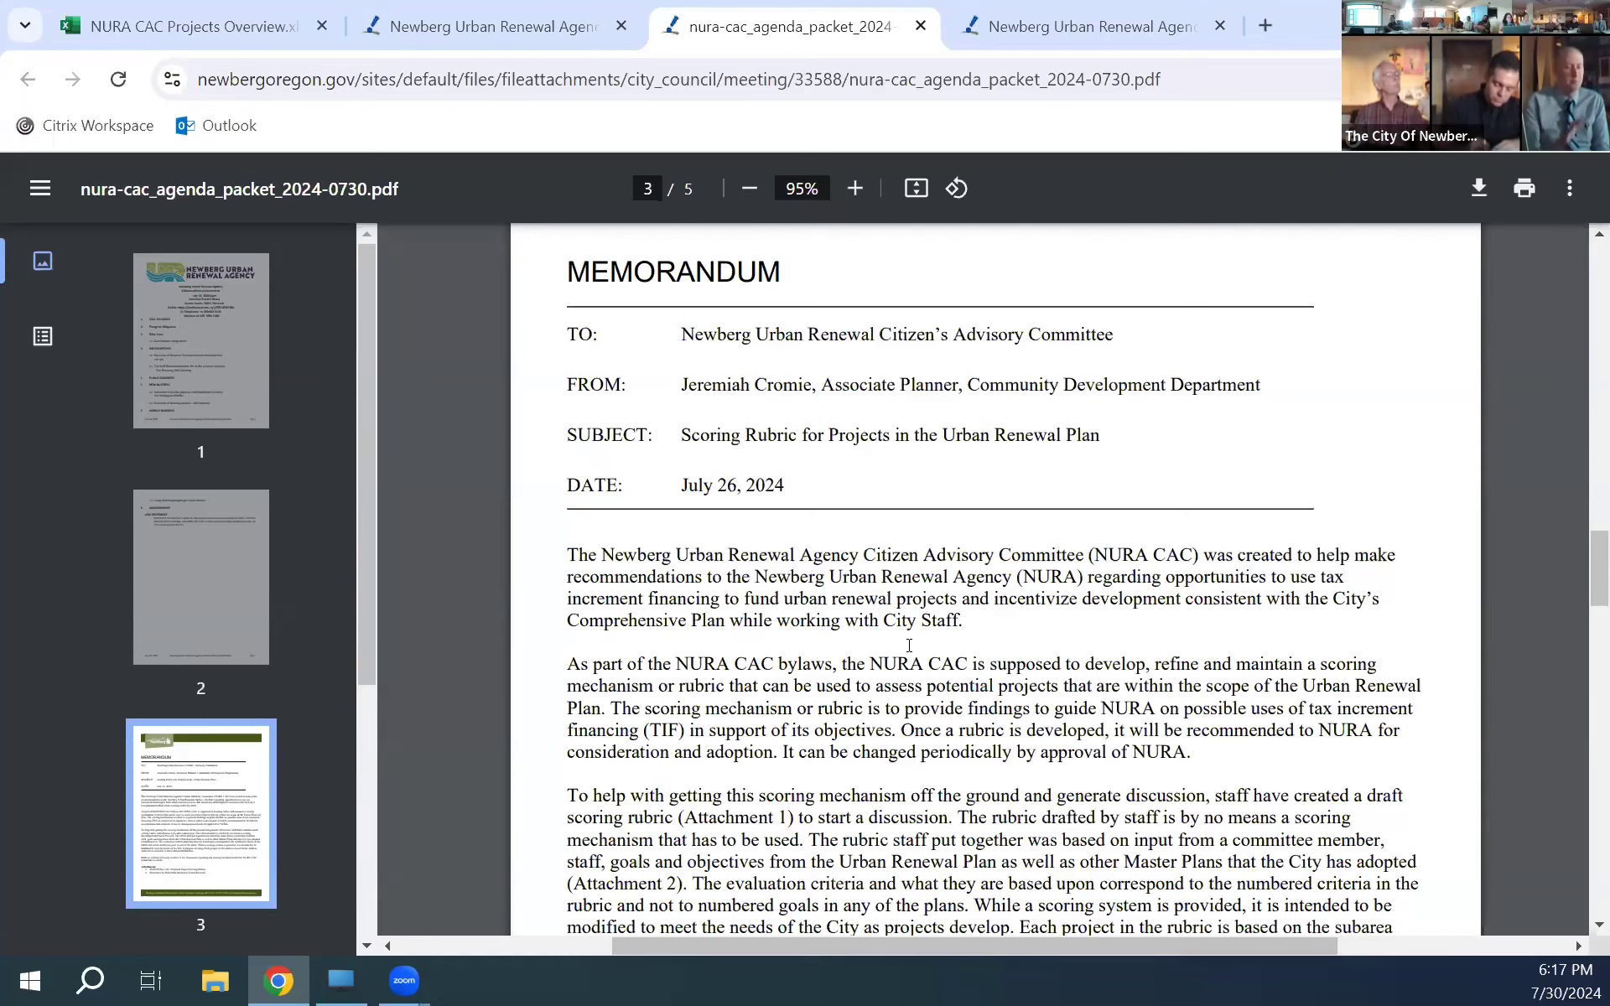
scroll(909, 645, "down", 8)
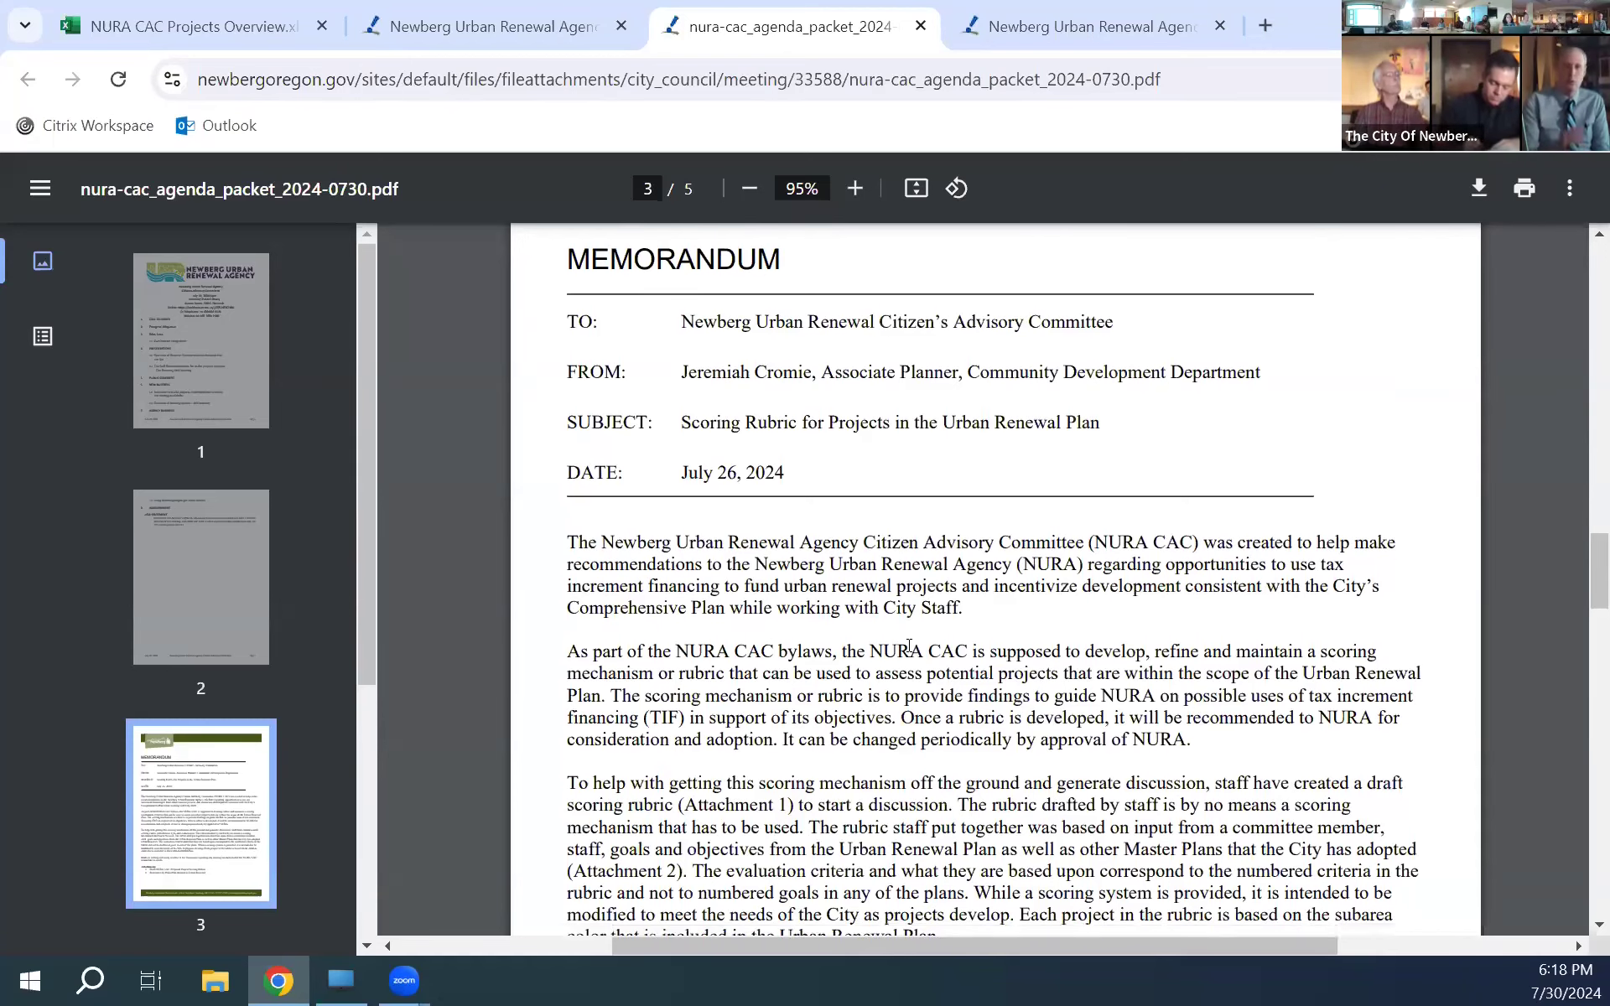
- Display the Attachment 1 draft scoring rubric on page 4 with the page thumbnails hidden and the zoom at 200%
scroll(909, 645, "down", 5)
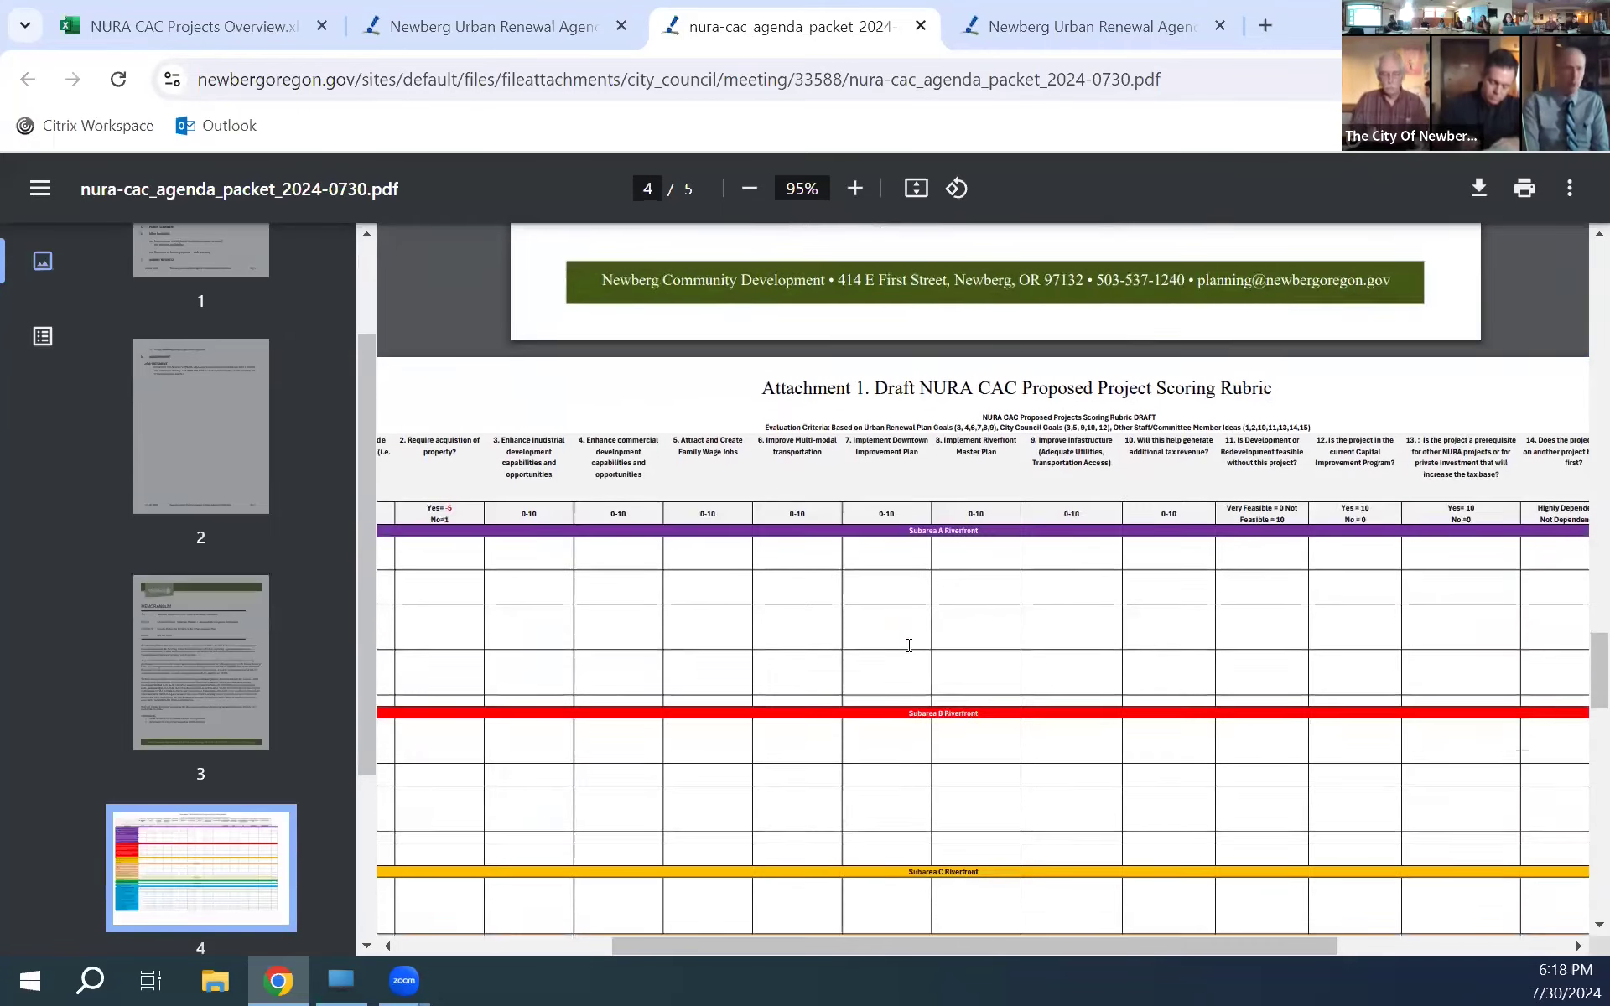
scroll(909, 644, "left", 4)
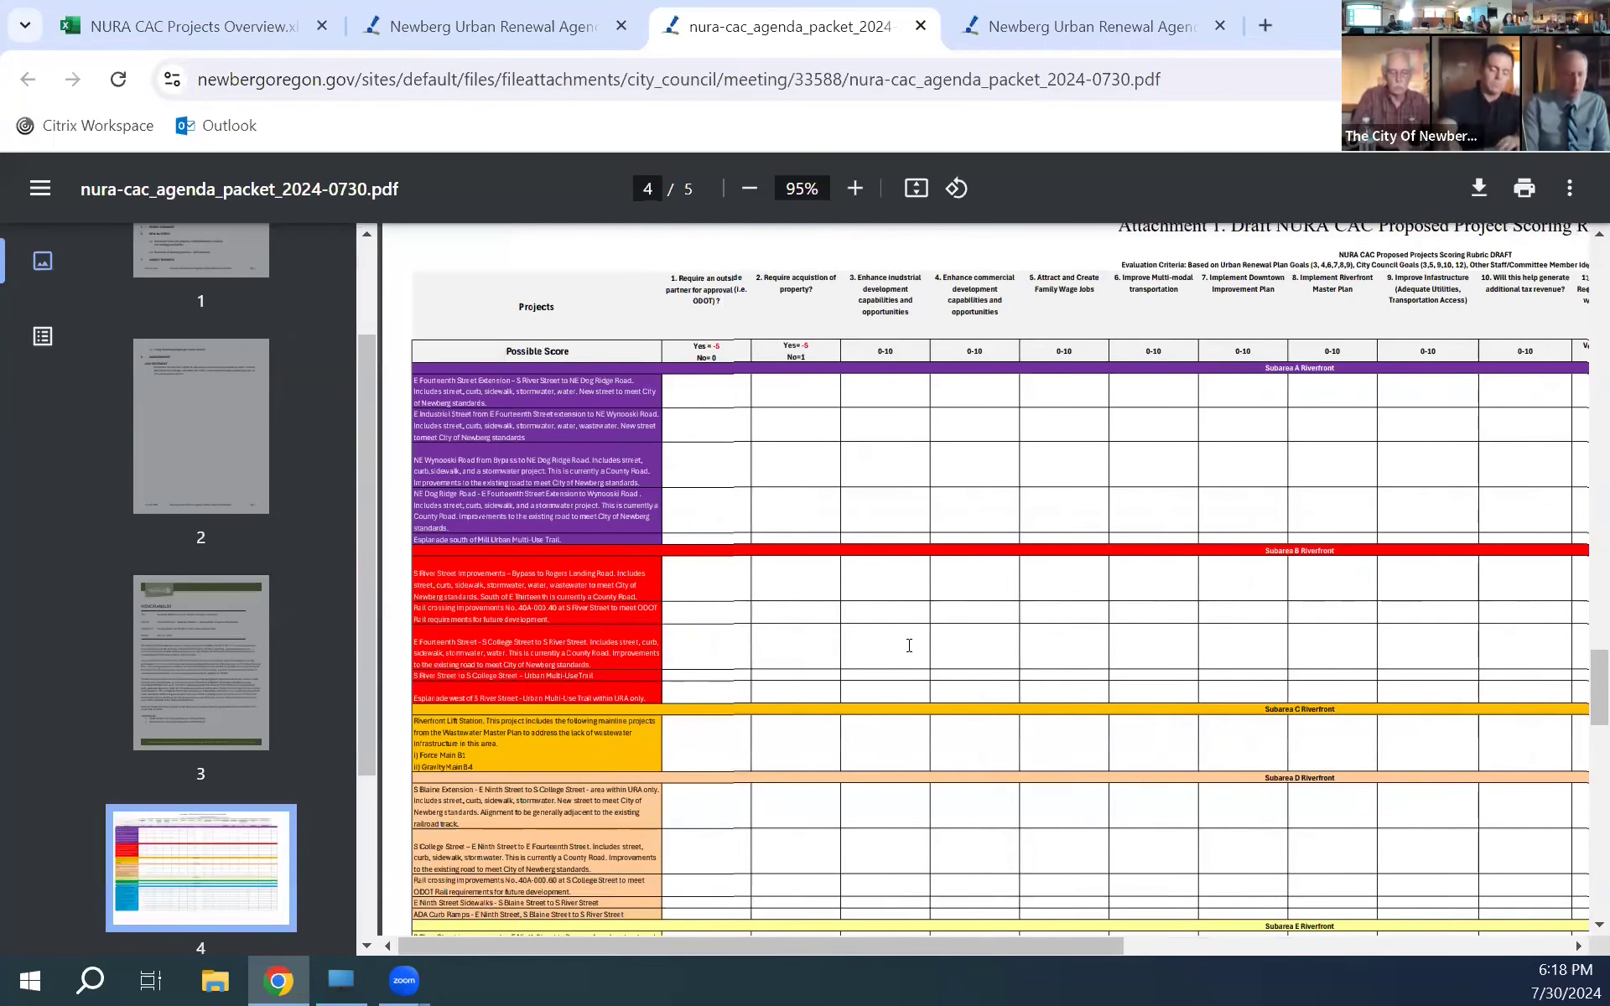
left_click(38, 191)
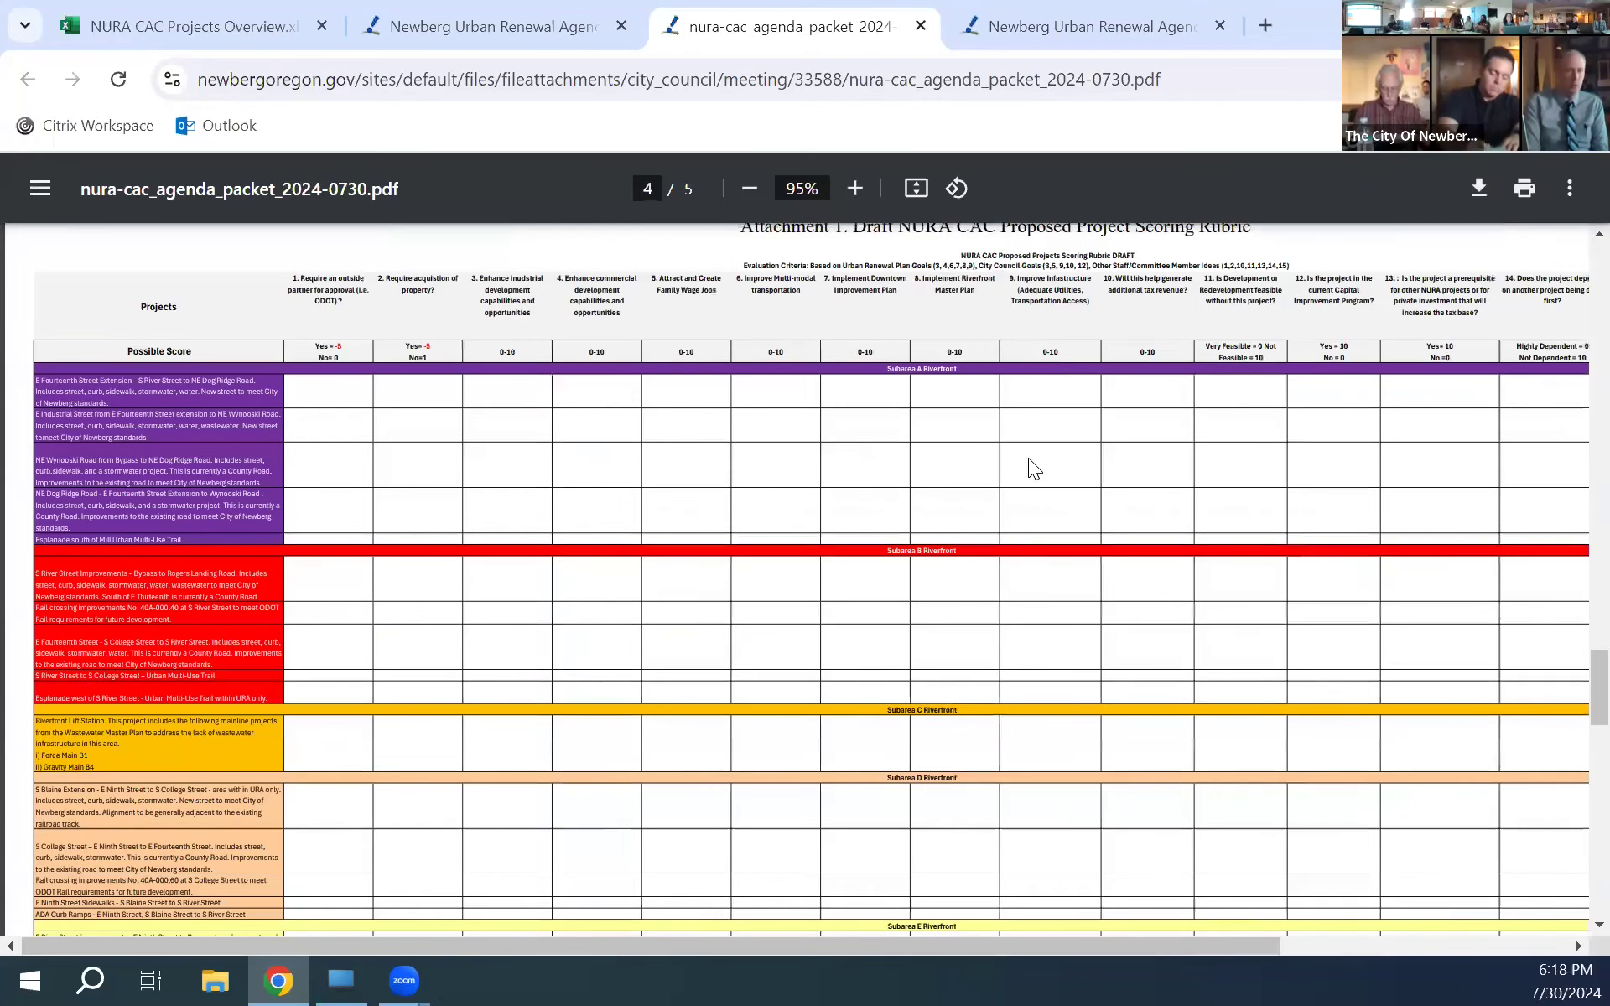
left_click(856, 188)
left_click(856, 187)
left_click(856, 188)
left_click(856, 188)
left_click(857, 188)
left_click(856, 188)
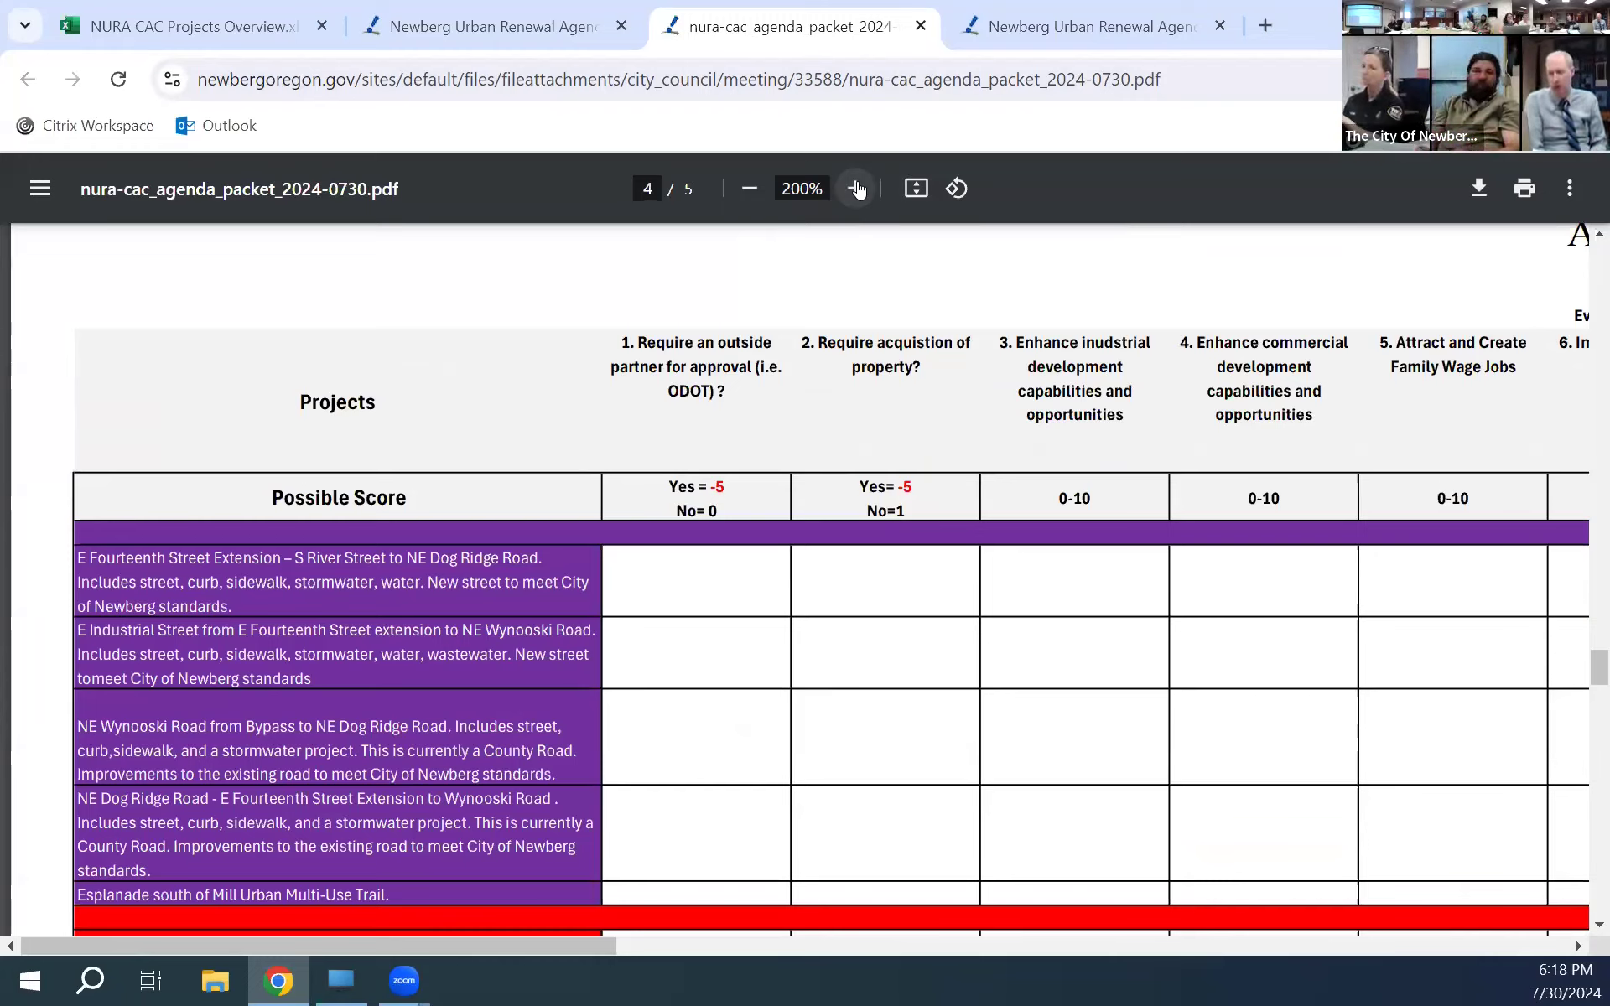
- Examine the memorandum's attachments list and the evaluation criteria across the draft NURA CAC project scoring rubric
scroll(873, 637, "down", 2)
scroll(875, 637, "up", 10)
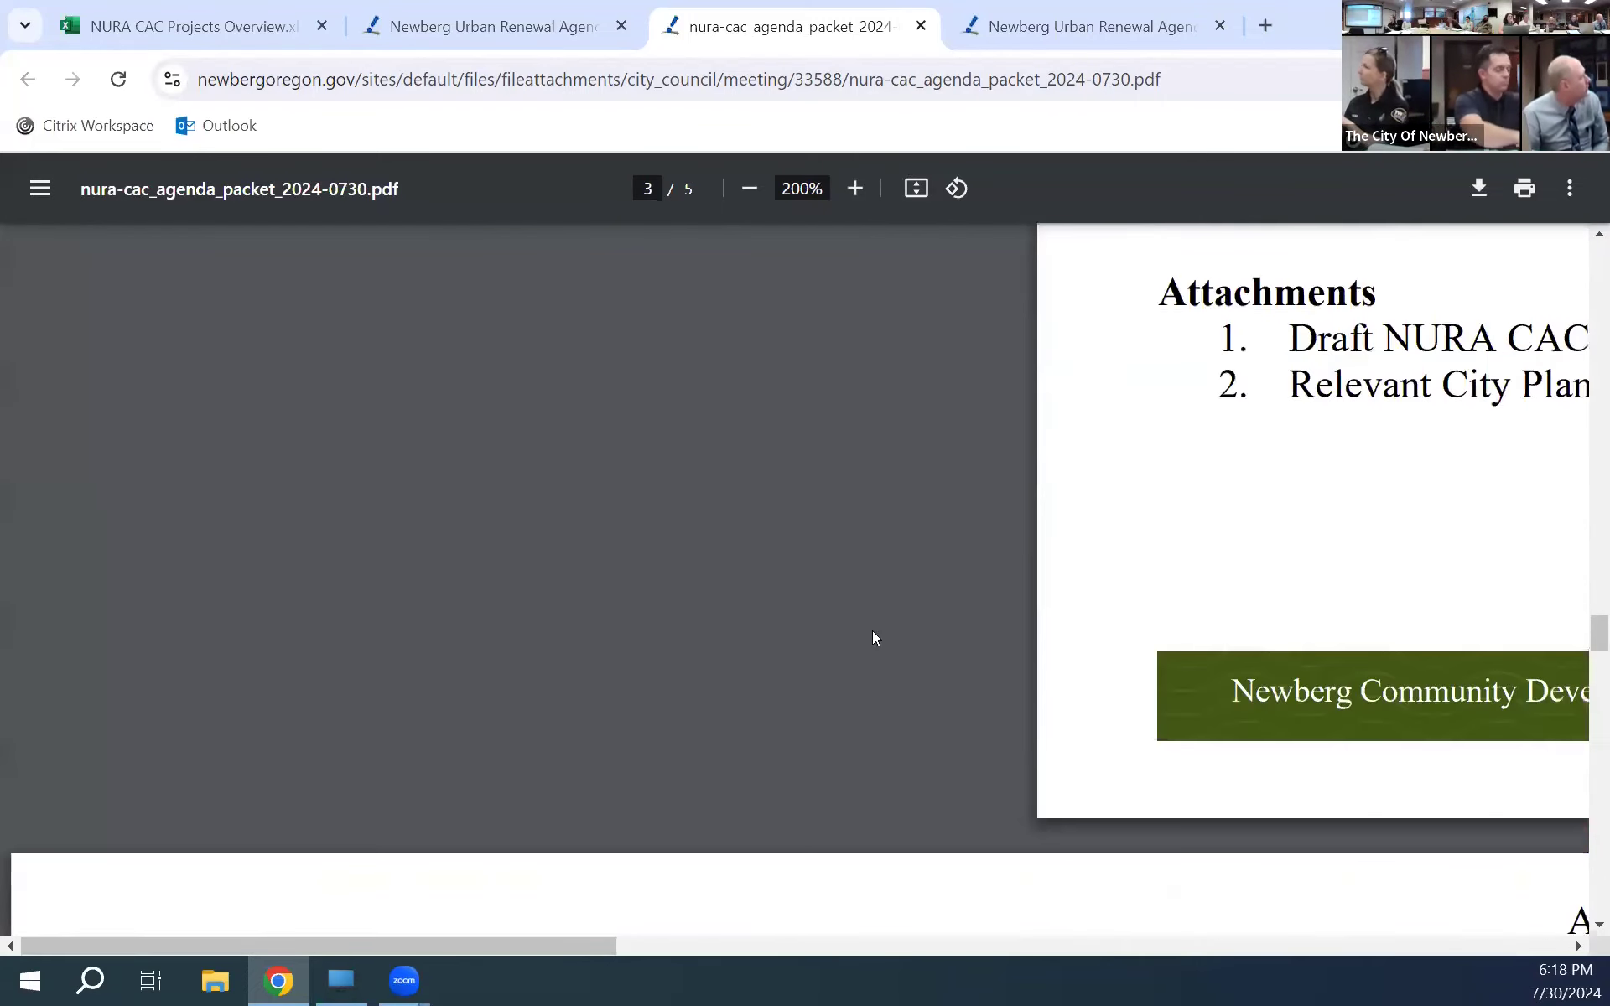
scroll(874, 638, "up", 2)
scroll(874, 637, "right", 1)
scroll(874, 637, "right", 6)
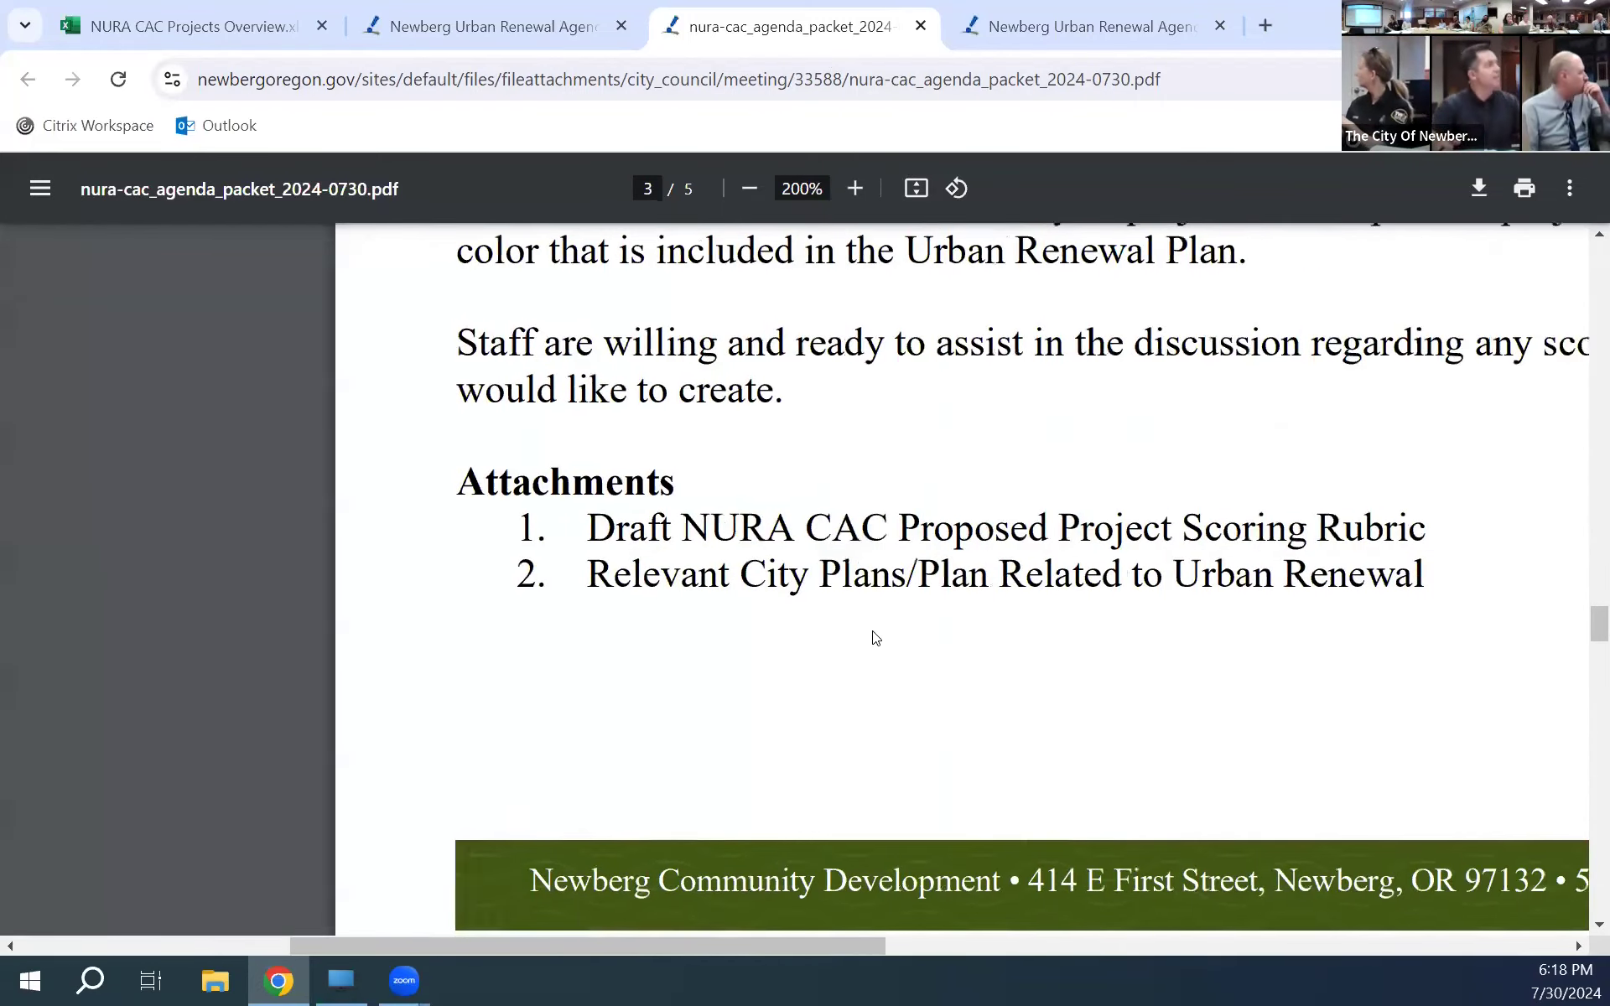
scroll(876, 638, "right", 2)
scroll(876, 637, "down", 7)
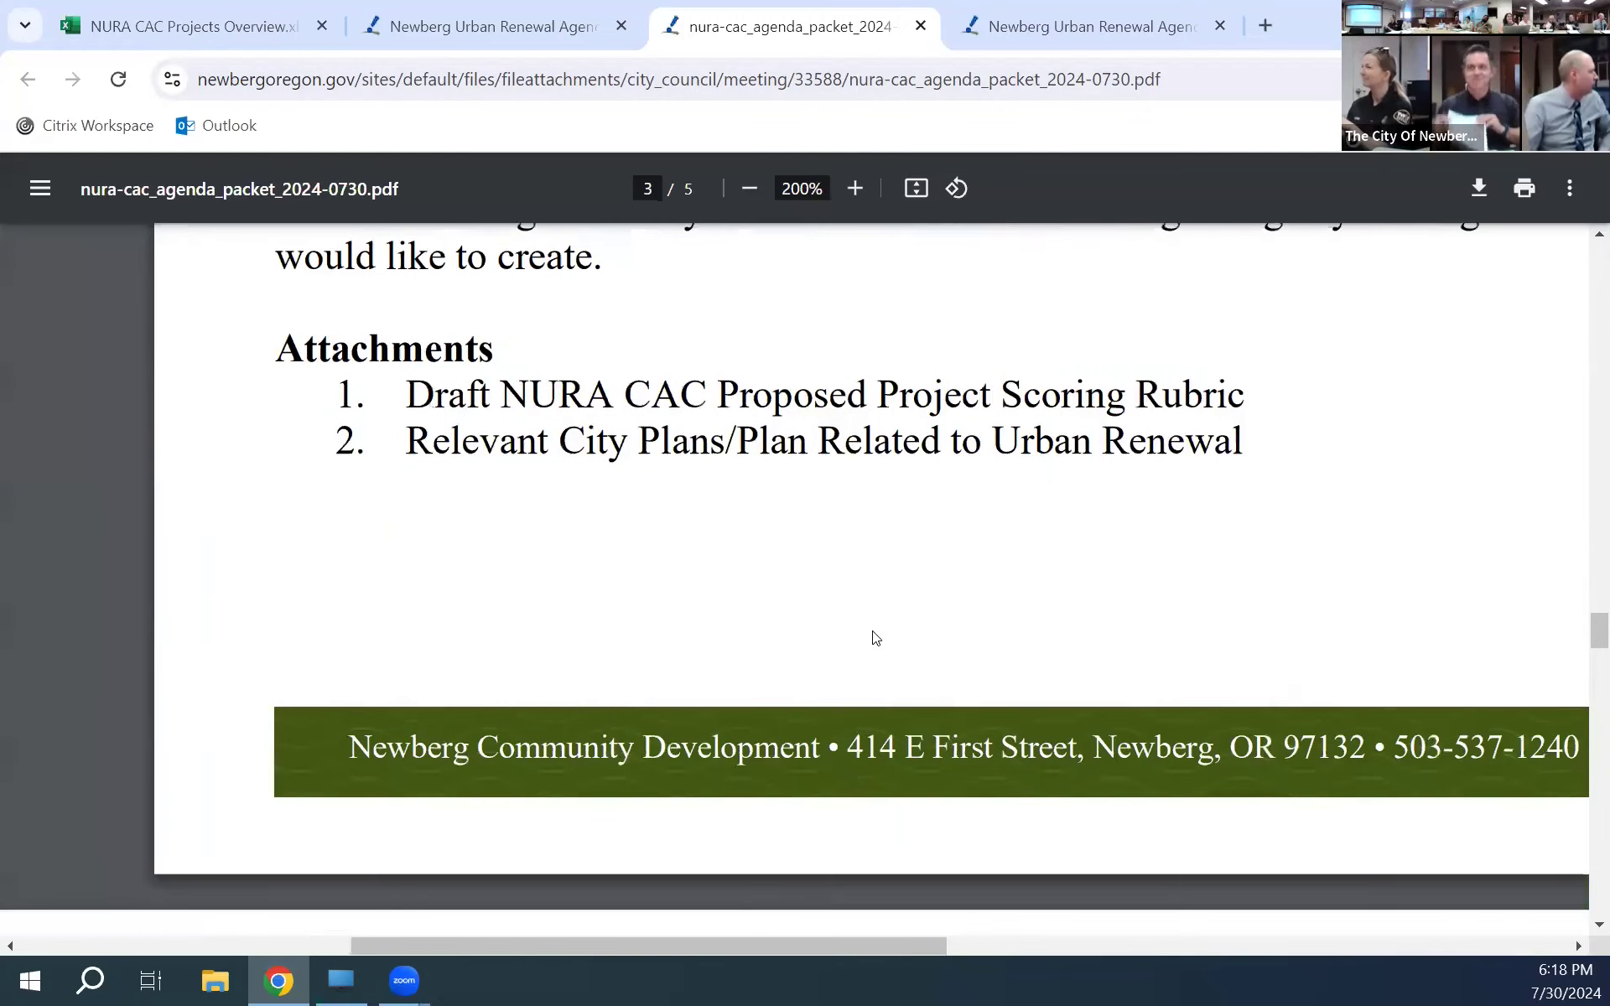
scroll(872, 637, "right", 7)
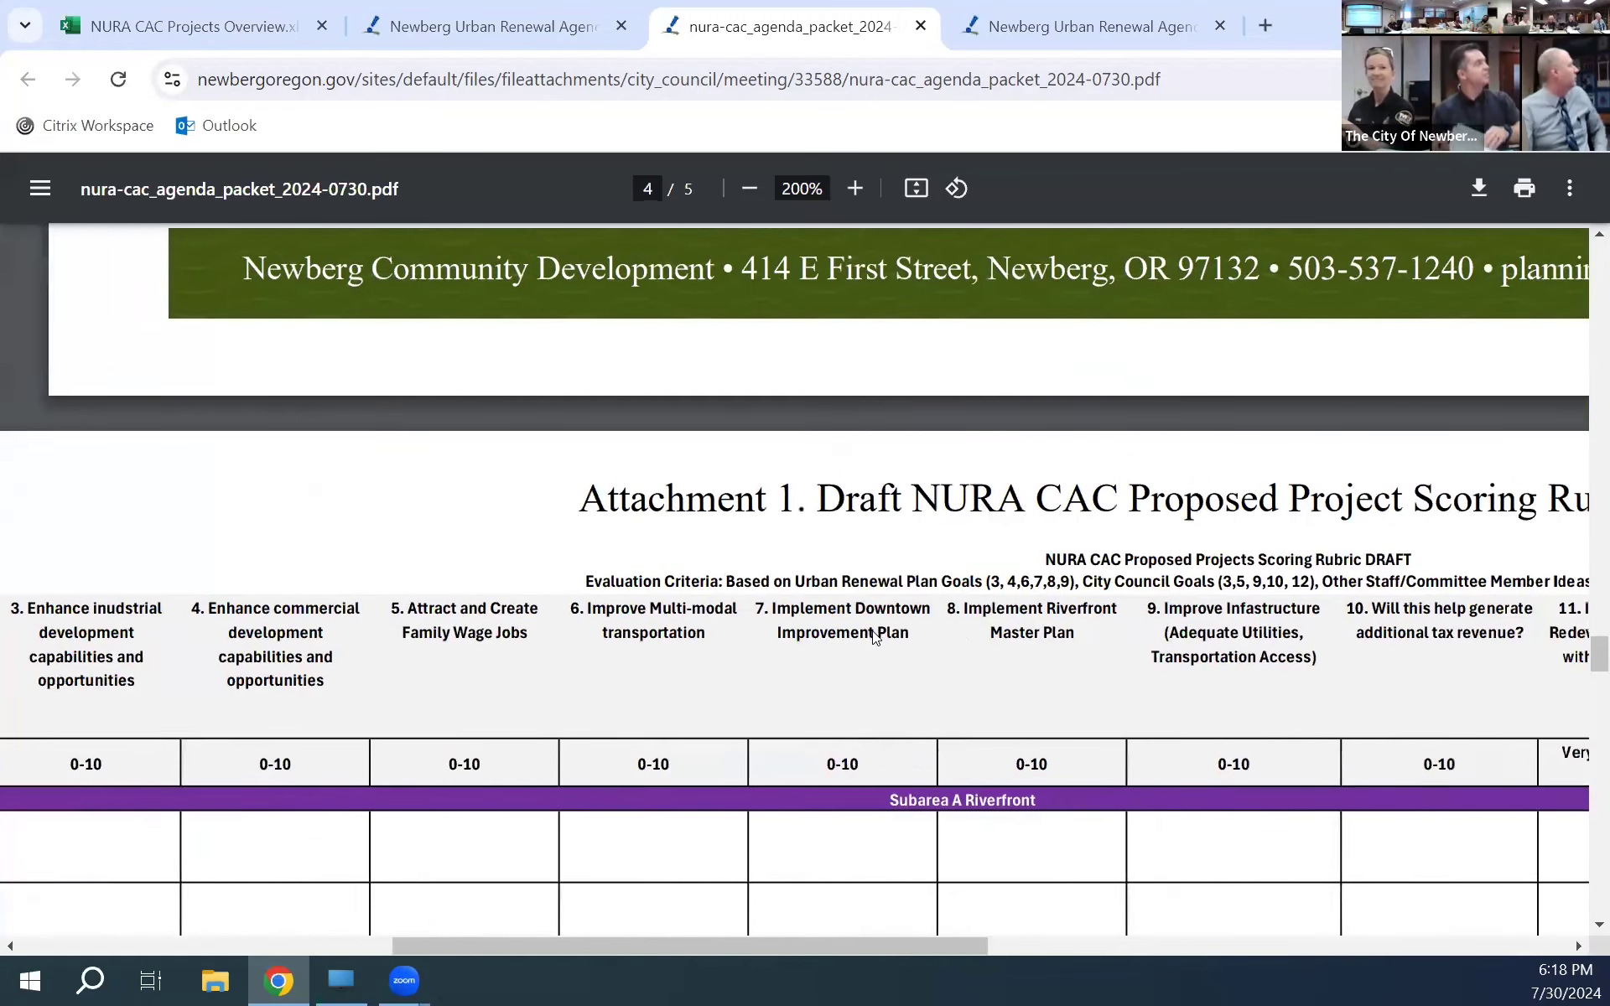
scroll(872, 637, "right", 2)
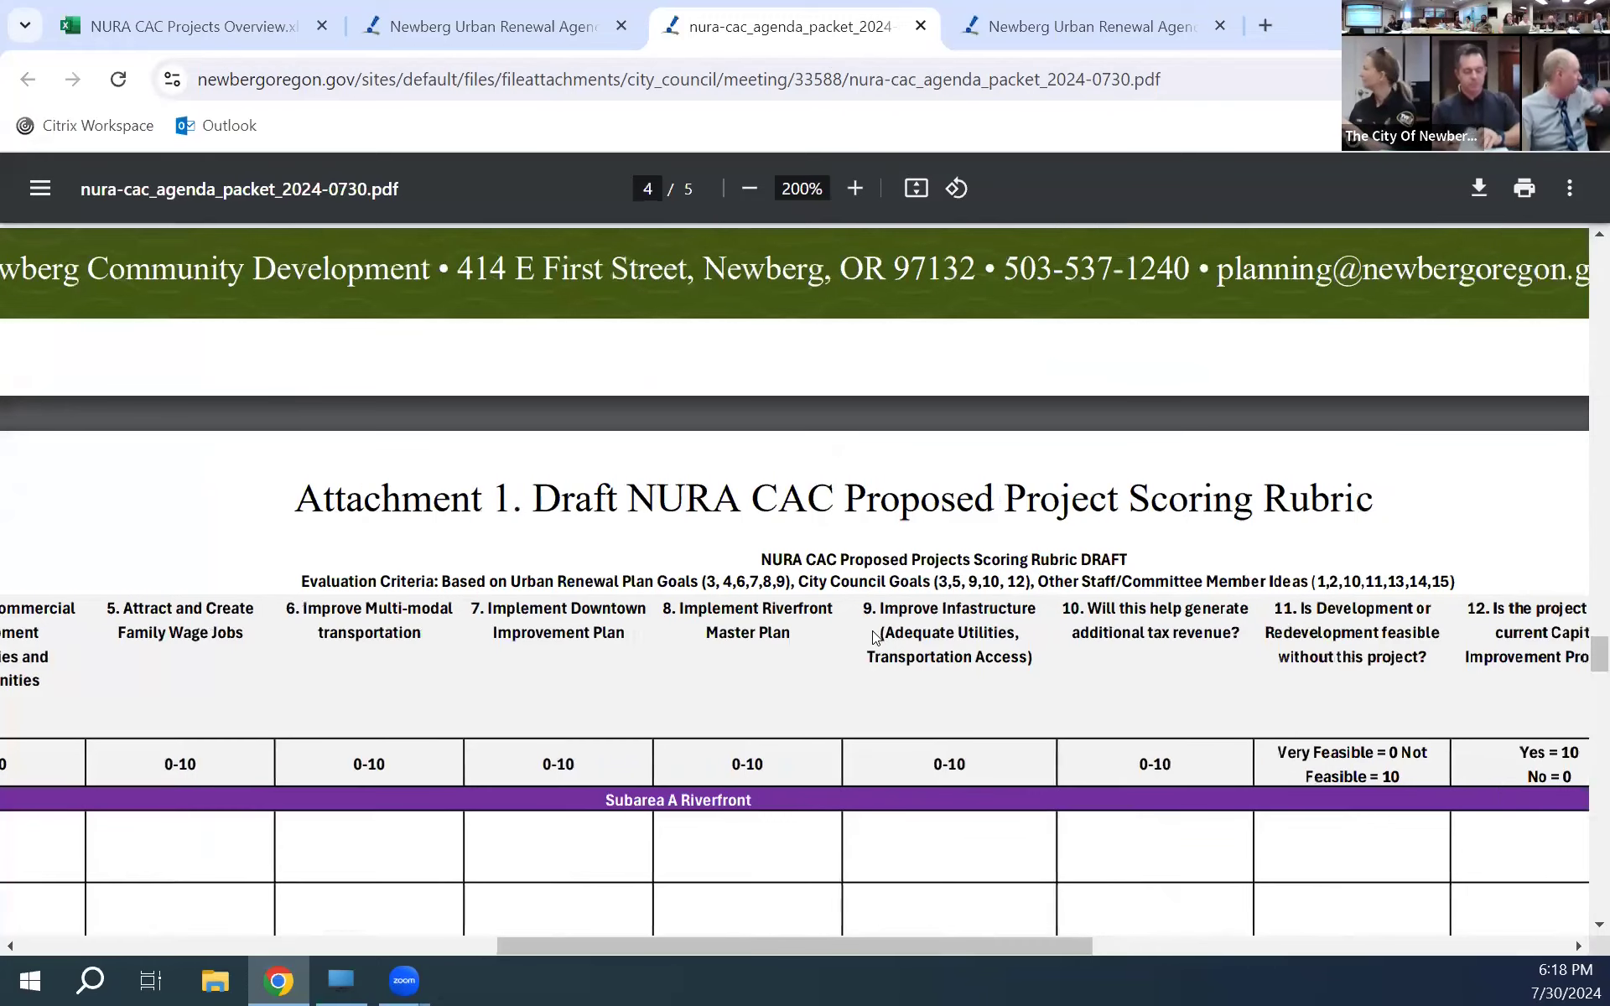